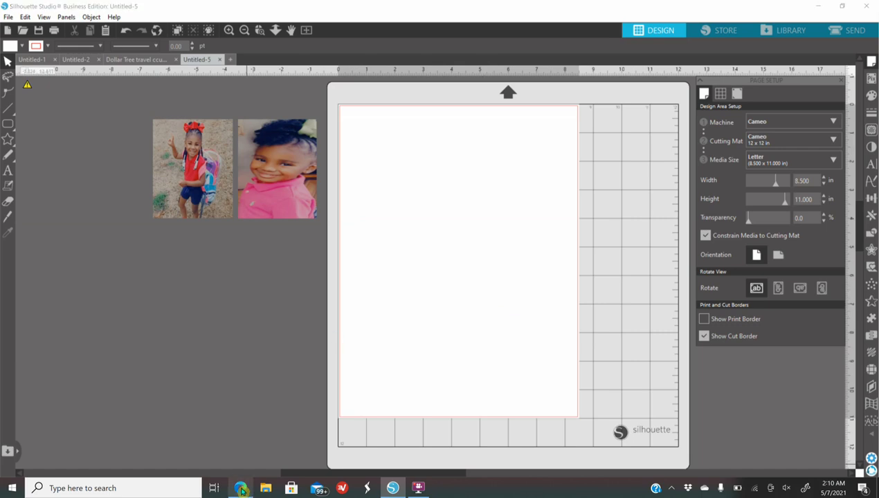
Switch to the Edge browser to view the Silhouette Studio edition upgrades for sale, and return to Silhouette Studio
click(241, 488)
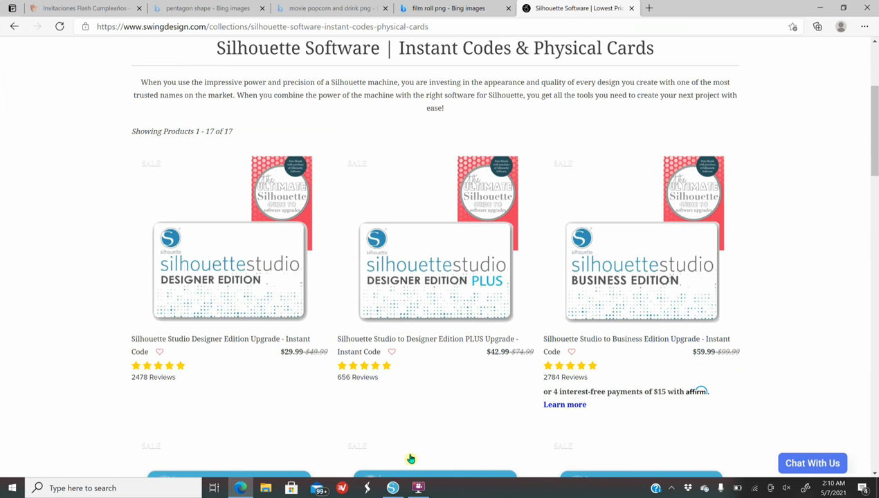
click(392, 488)
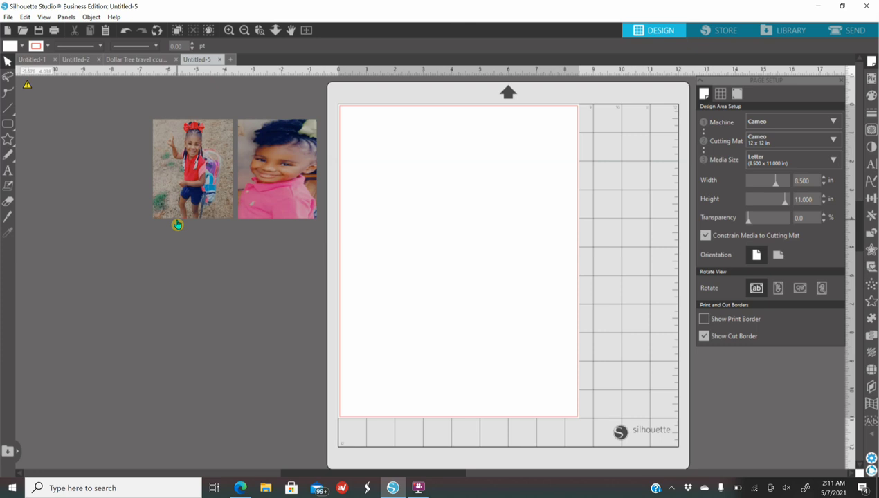
Draw a rectangle about 5.9 in wide and 2.5 in high on the page and fill it with black
mouse_move(11, 138)
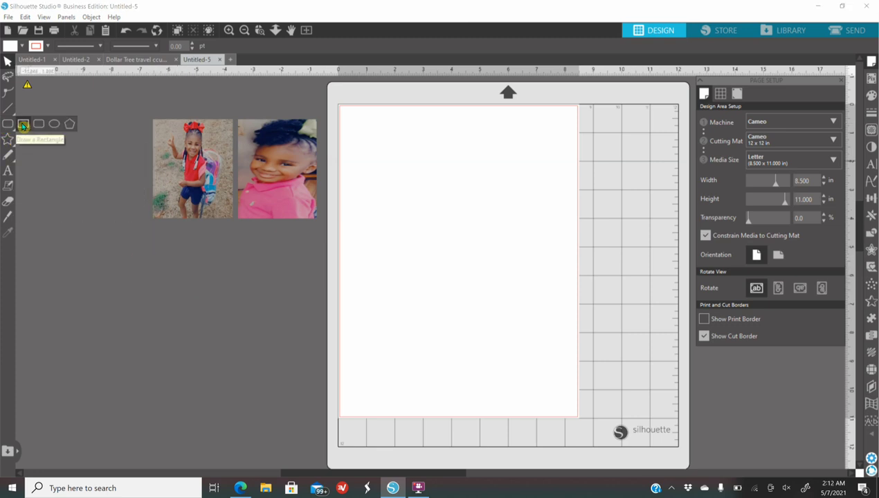
click(23, 125)
drag(359, 157, 529, 232)
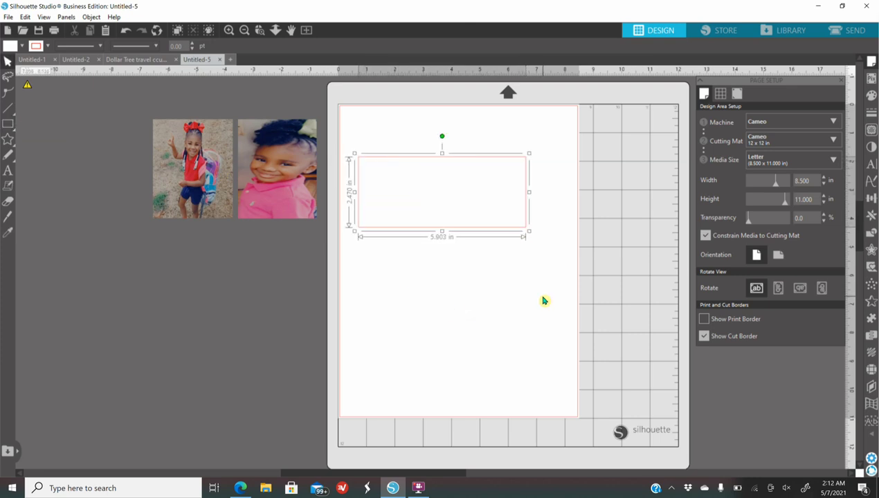
click(871, 96)
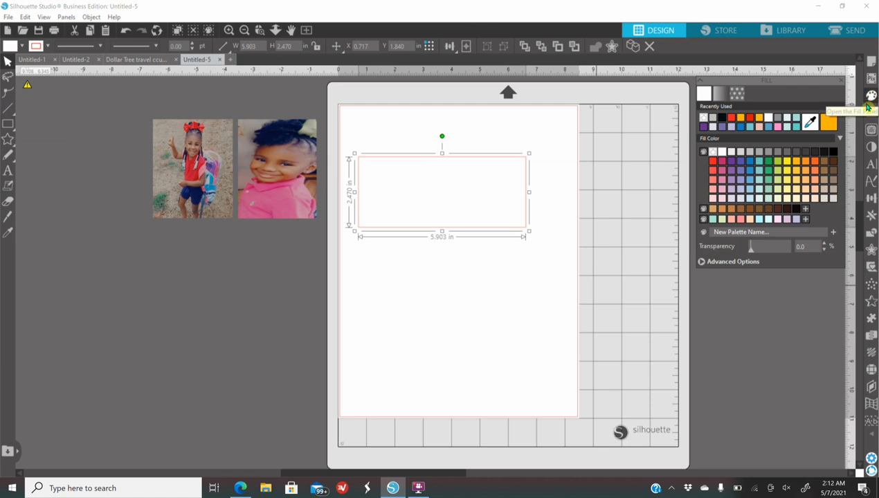
click(721, 117)
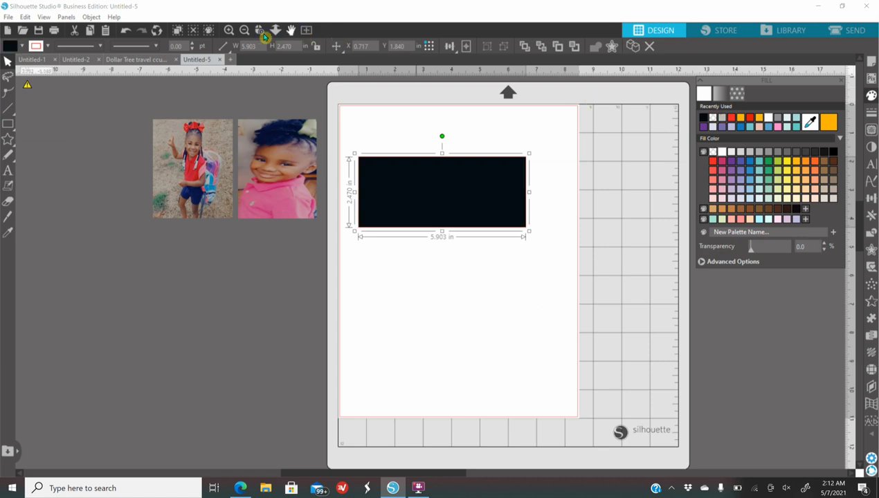
Move the black rectangle lower on the page and set its size to 8.78 in wide by 4.65 in high
click(230, 30)
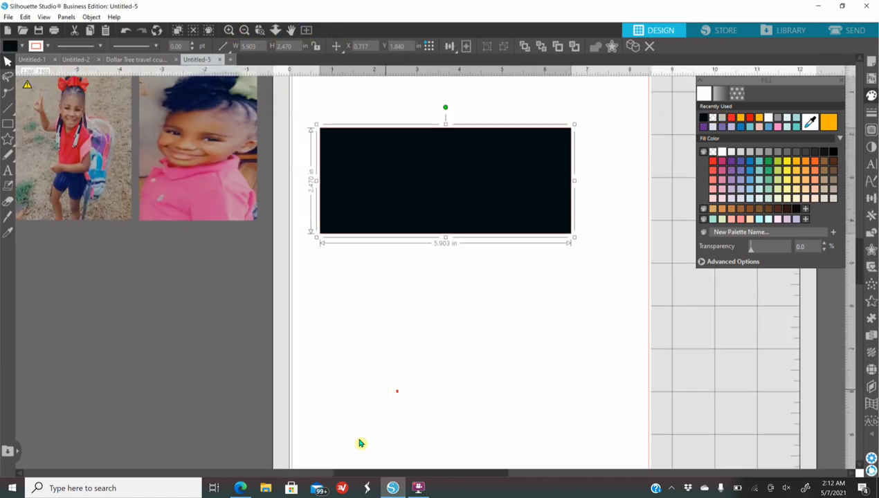
click(353, 466)
drag(427, 475, 519, 474)
drag(332, 251, 358, 262)
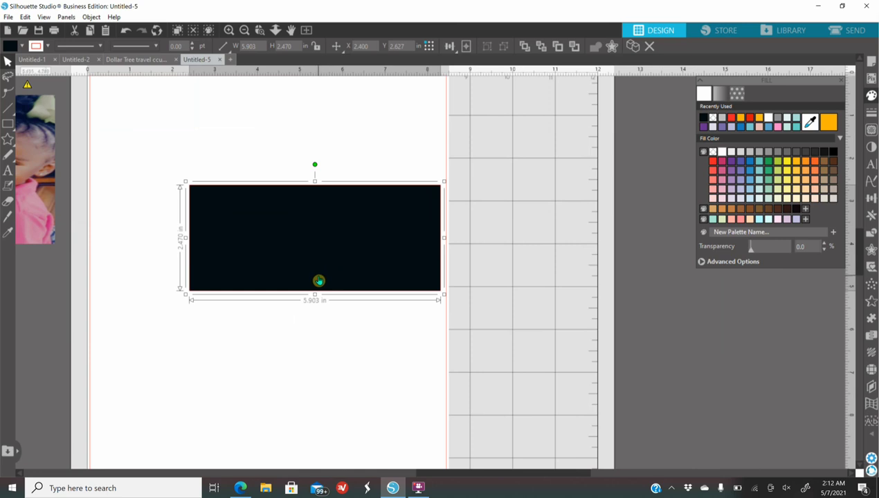
click(252, 46)
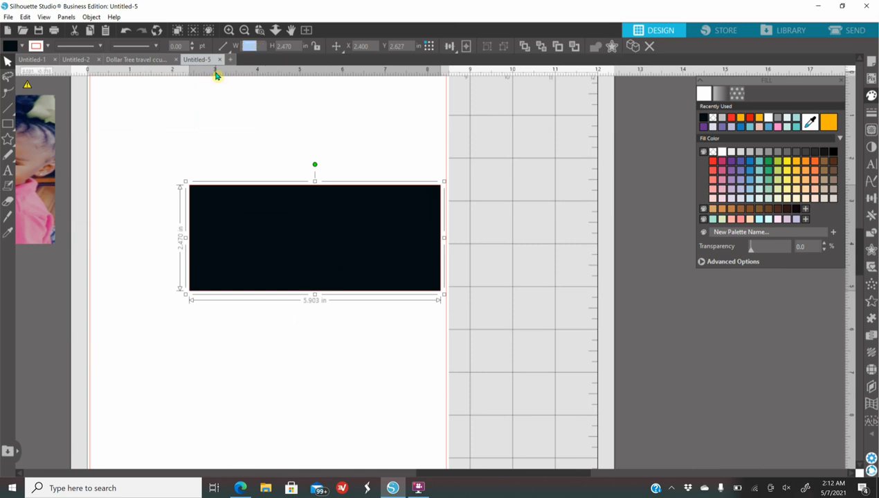
text(8.78)
key(Return)
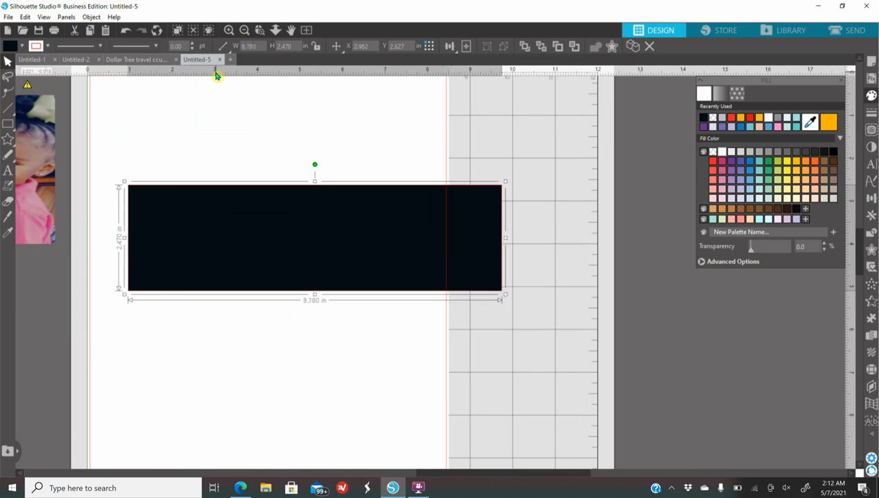
key(Tab)
text(4.65)
key(Return)
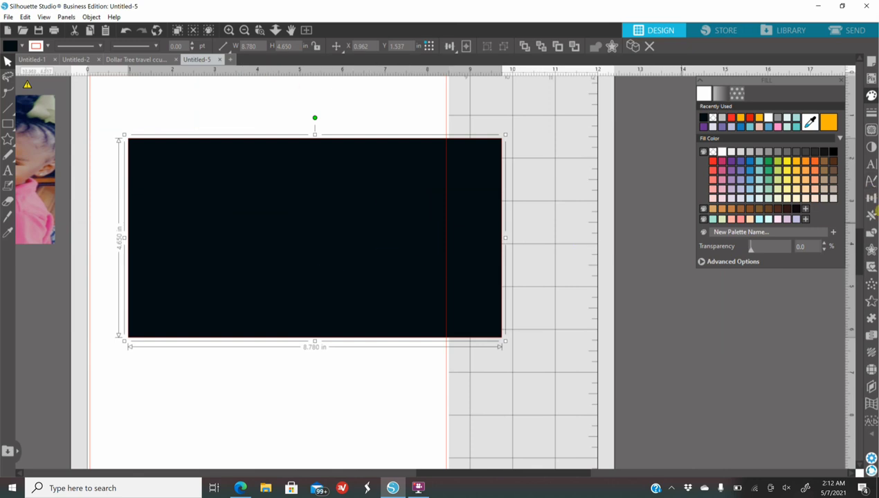
Apply a conical warp to the black rectangle and convert the warped shape to a path
click(870, 405)
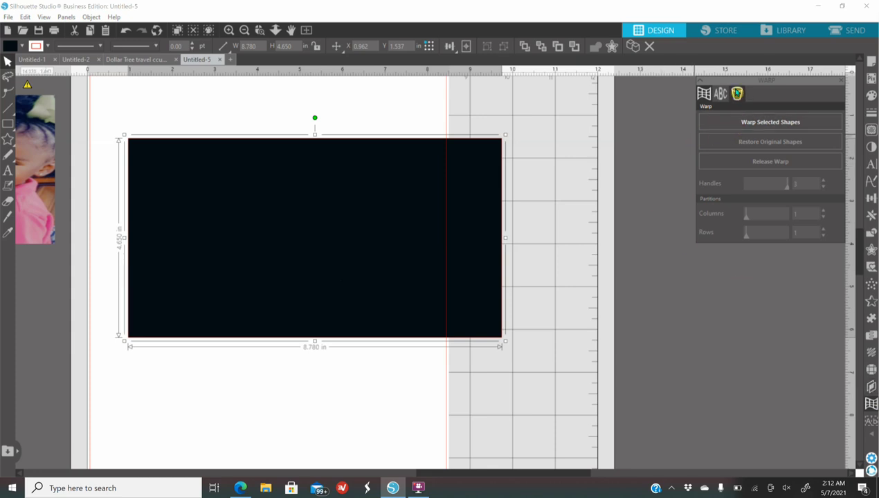
click(738, 94)
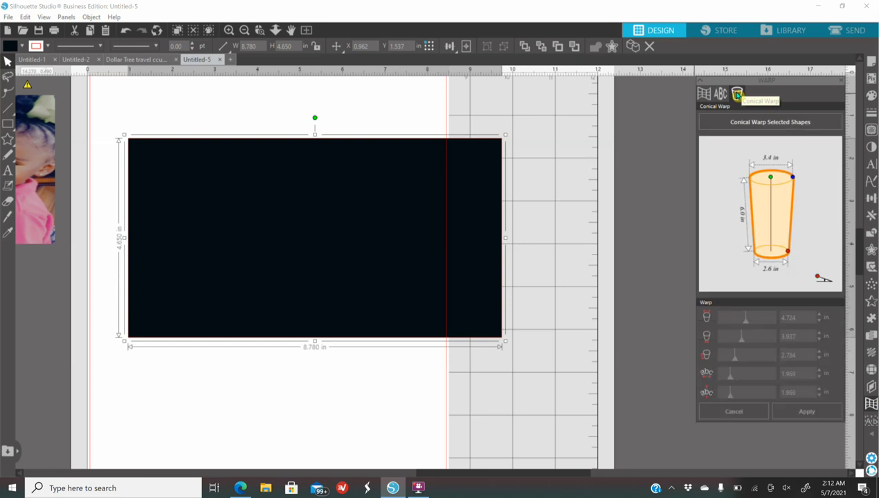
click(755, 125)
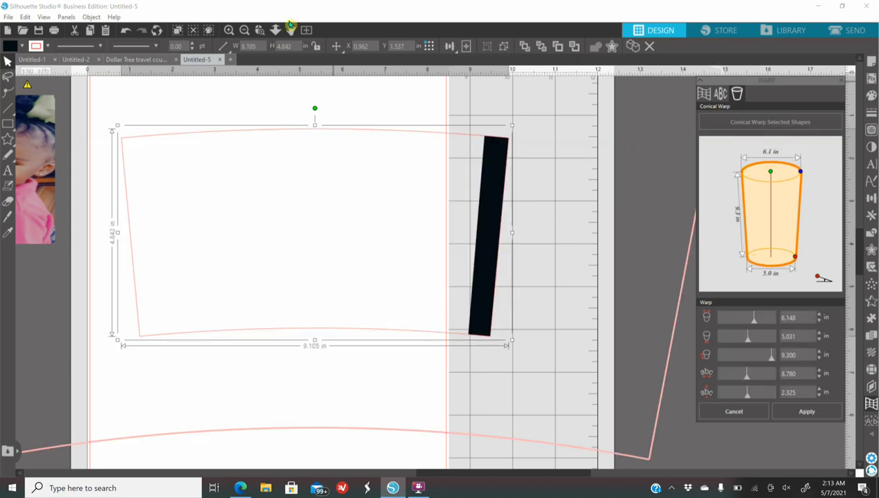
click(351, 448)
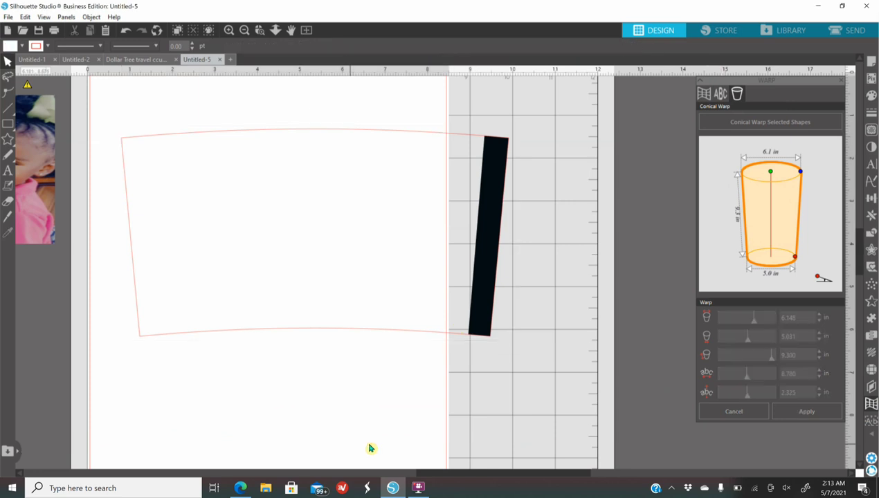
click(355, 331)
right_click(354, 310)
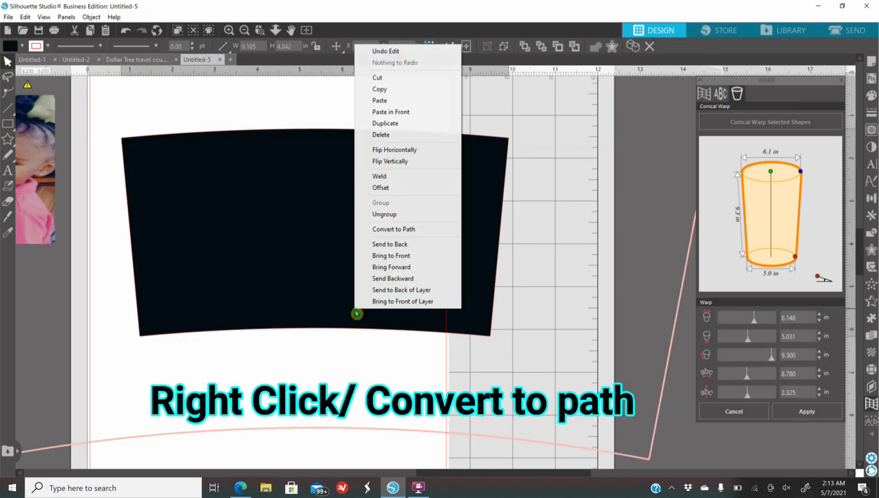
click(407, 231)
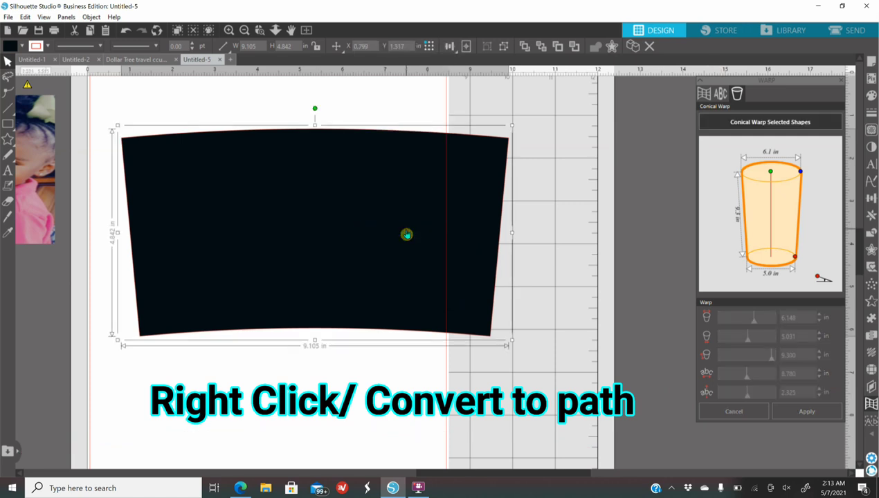
Reset the warped shape's size to 8.78 in wide by 4.65 in high and reposition it on the page
drag(249, 234, 369, 249)
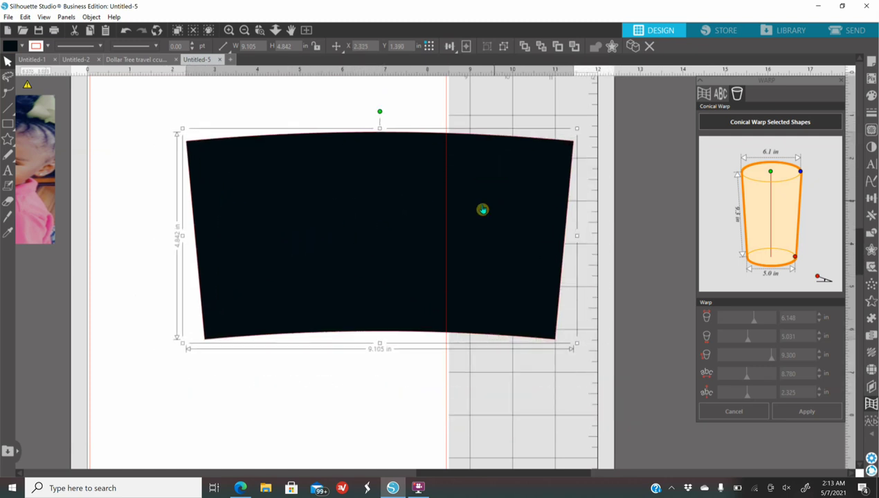
click(250, 46)
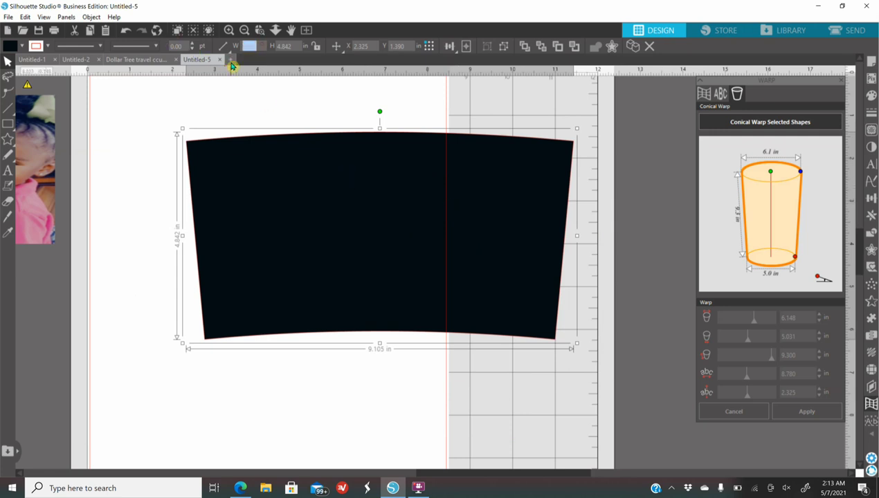
text(8.78)
key(Return)
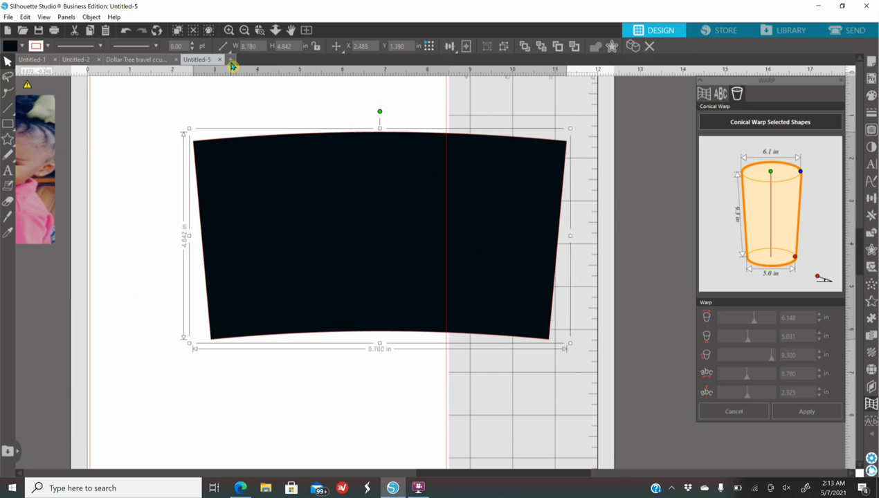
click(283, 46)
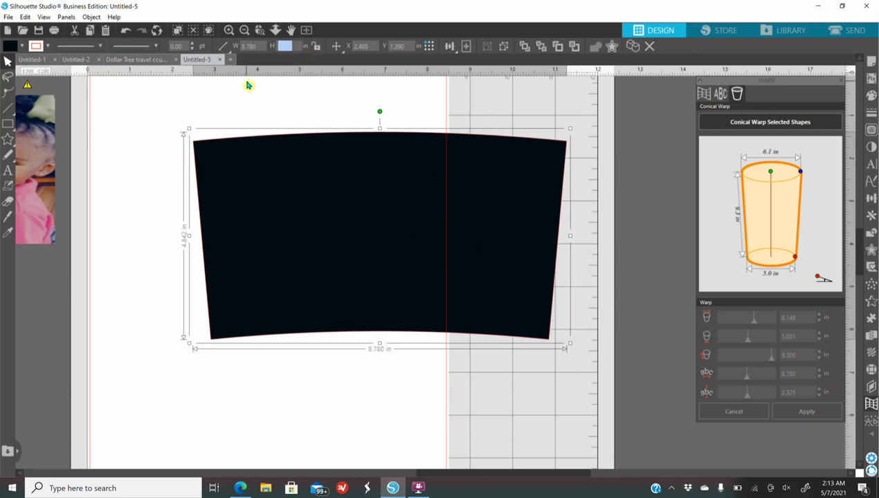
text(4.650)
key(Return)
drag(257, 145, 291, 265)
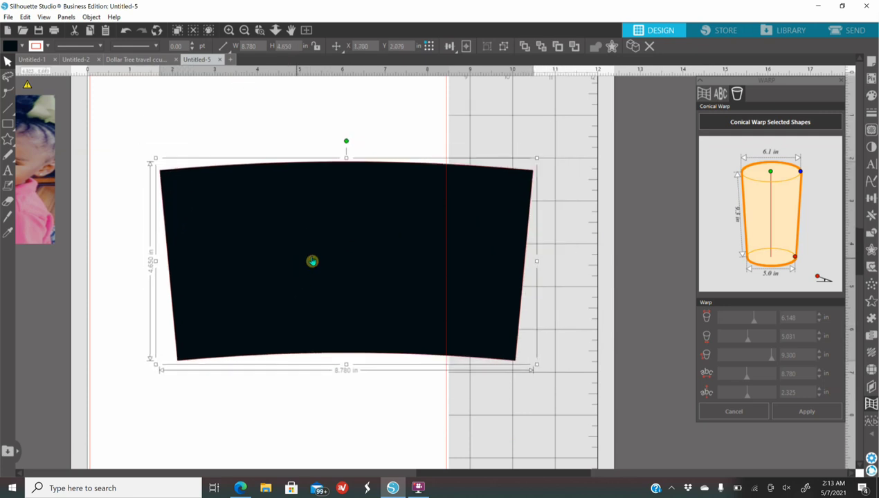
Change the warped shape's fill color to light orange
click(872, 97)
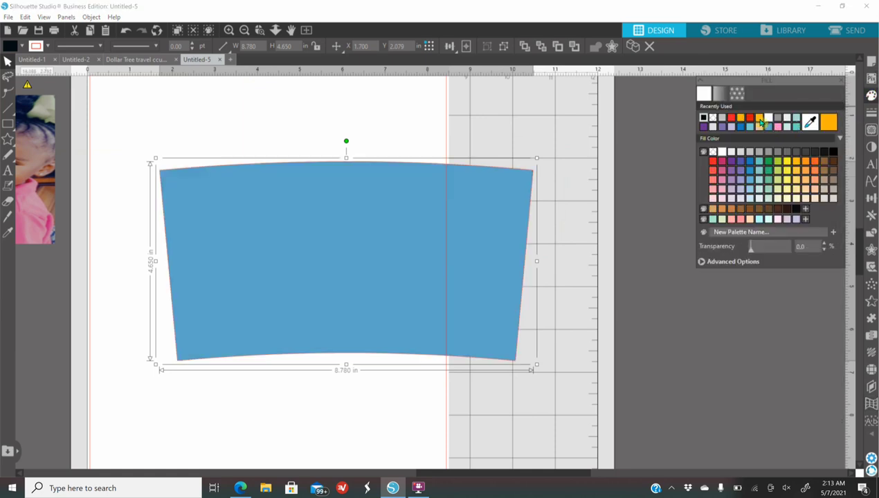
click(751, 118)
click(778, 178)
click(805, 179)
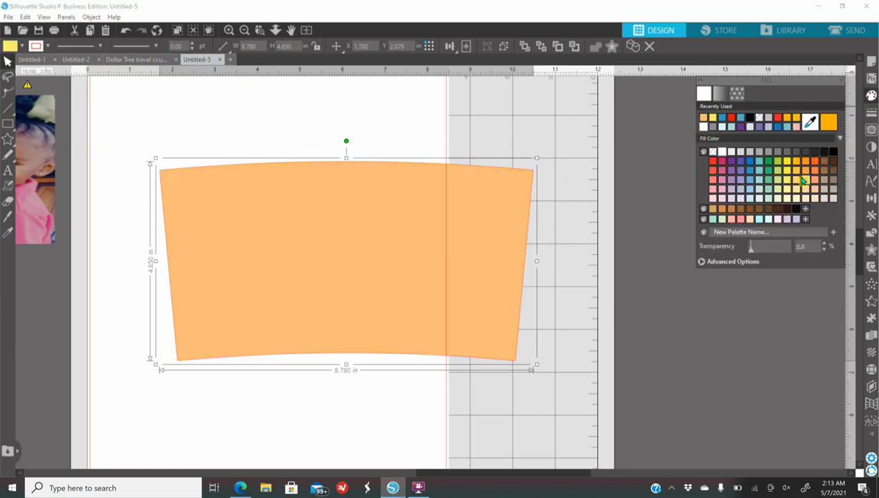
Try the orange shape in several positions on the page, and move it off beyond the page's right edge
click(245, 29)
drag(342, 231, 303, 223)
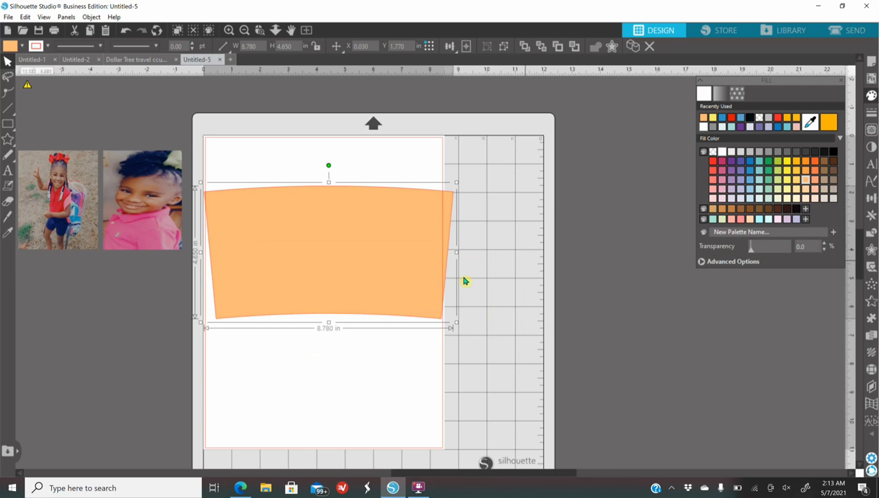
drag(351, 292, 400, 272)
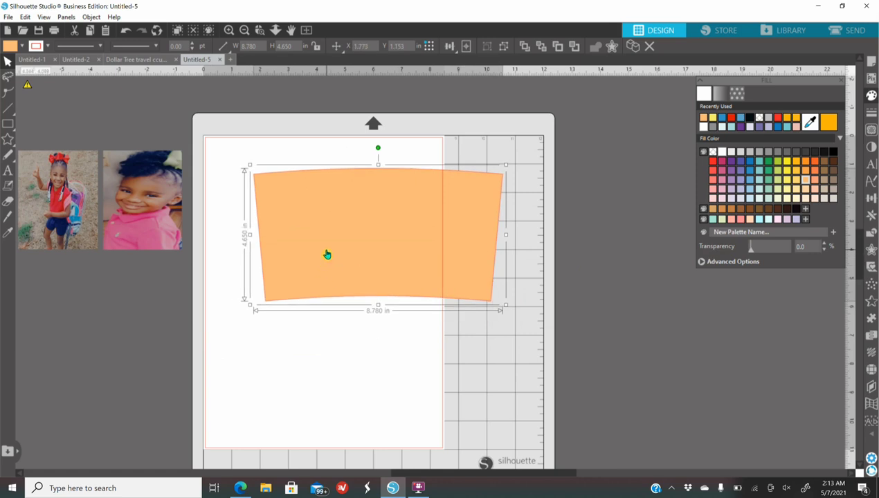
drag(400, 255, 407, 280)
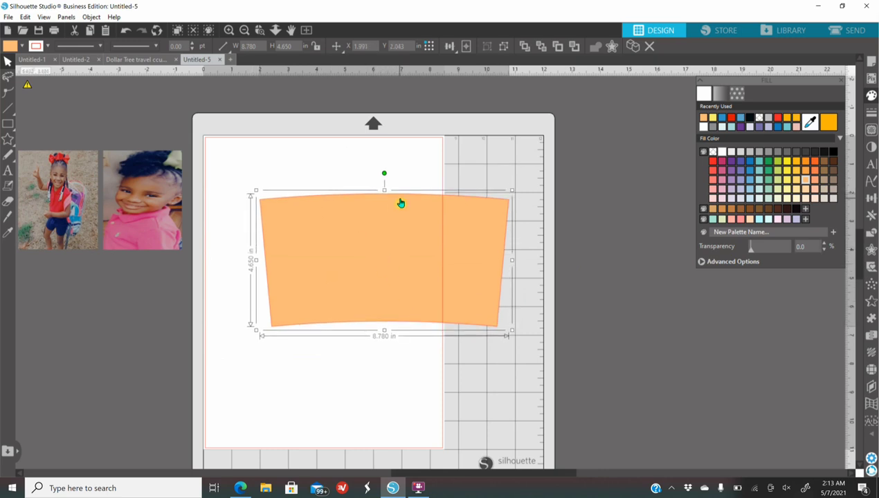
drag(363, 221, 544, 247)
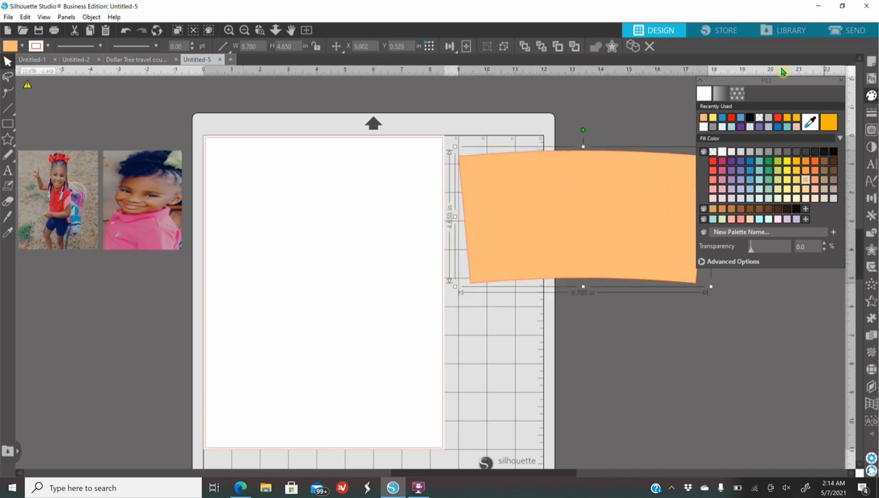
Set the page to Letter media in landscape orientation and position the orange shape fully inside it
click(873, 63)
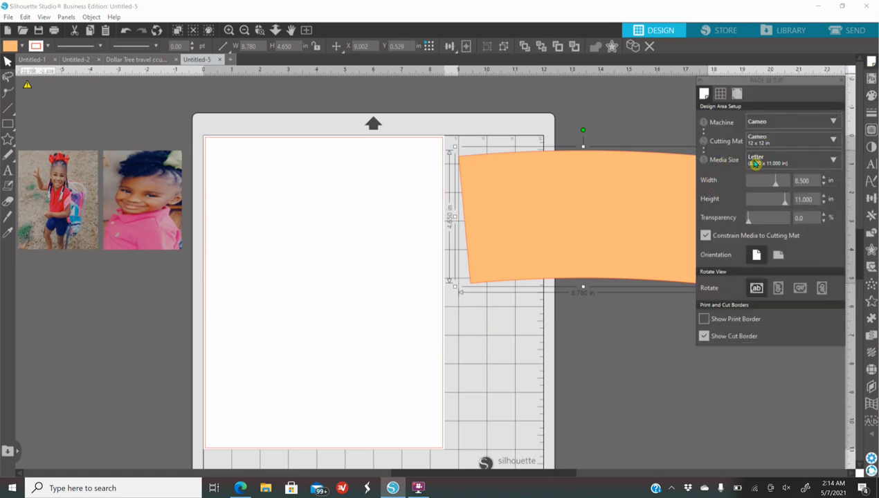
click(796, 166)
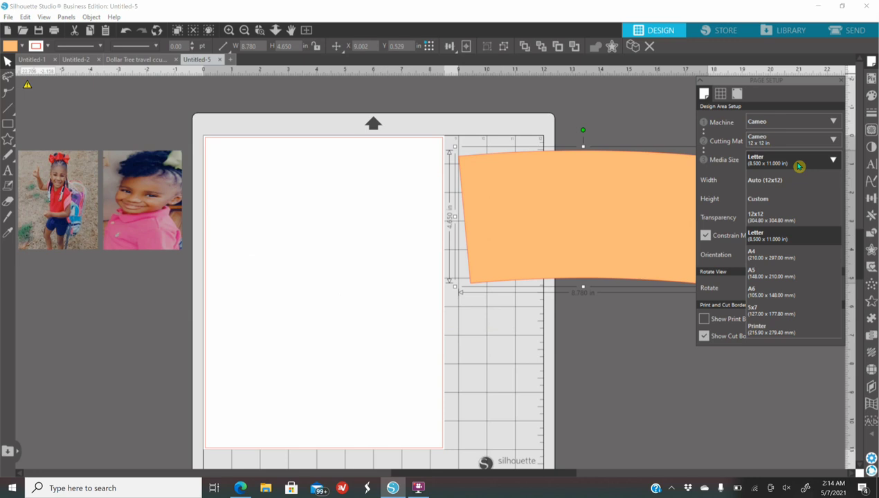
click(771, 239)
click(622, 320)
drag(559, 244, 283, 321)
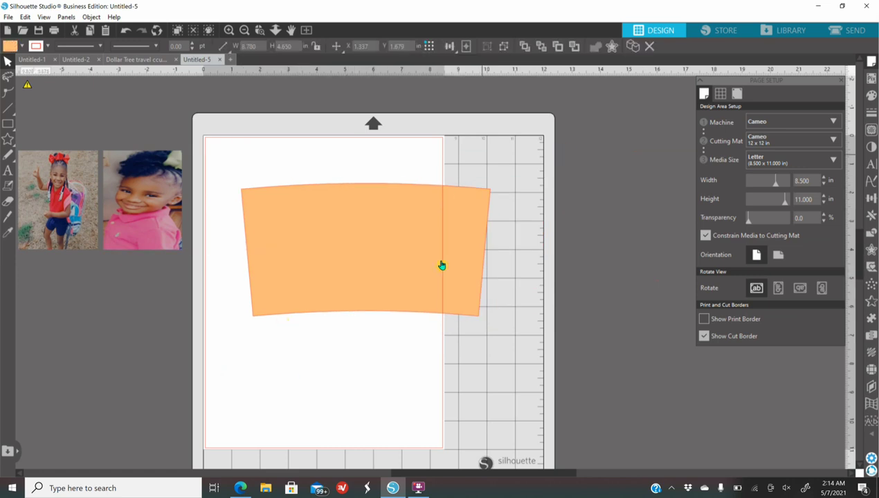
click(534, 384)
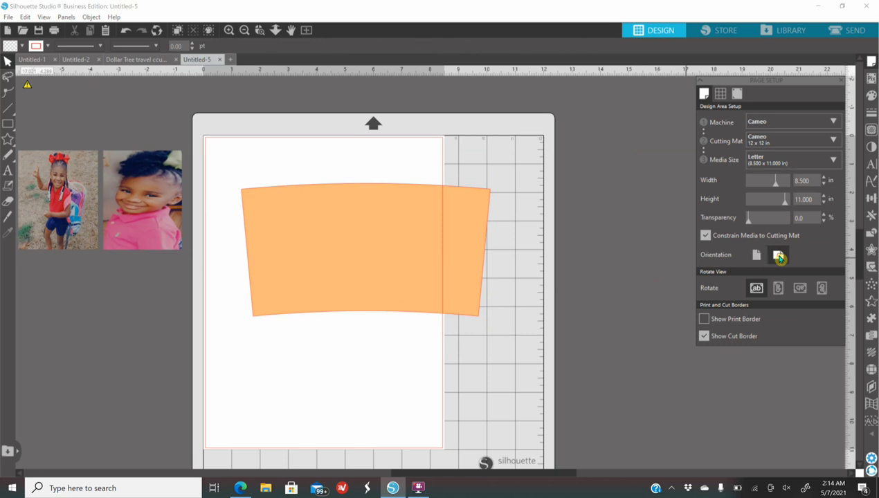
click(778, 255)
drag(416, 270, 397, 266)
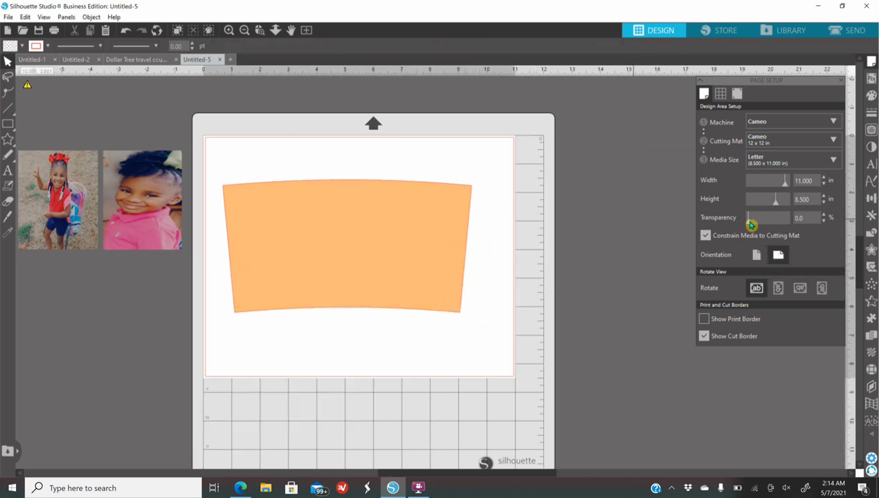
drag(750, 225, 733, 249)
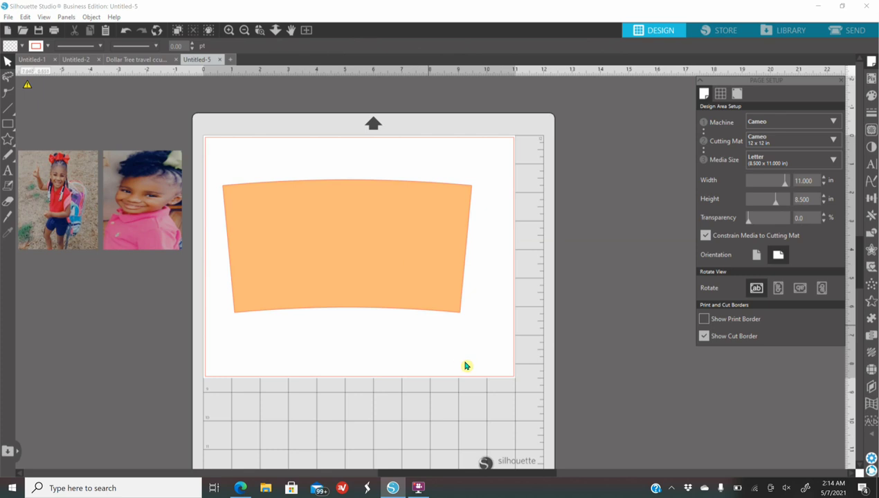
scroll(384, 287, up, 1)
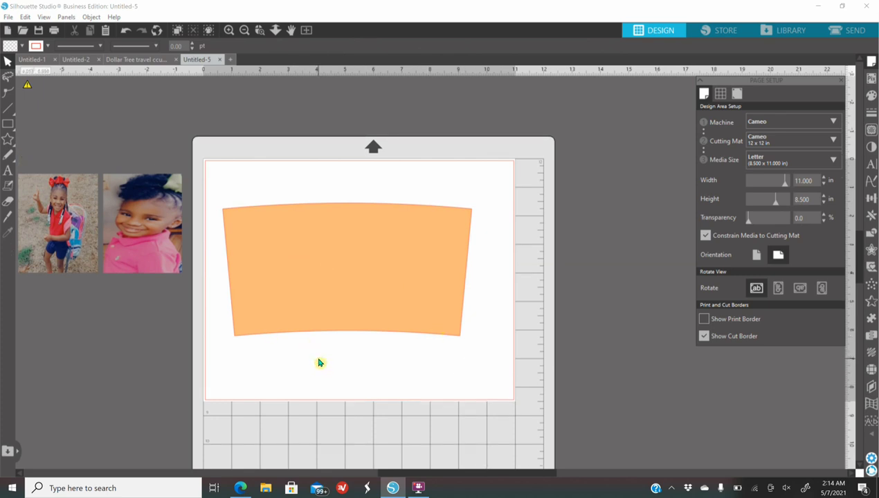
Move the orange warped shape slightly up and right on the page, and change its fill color to black
drag(334, 302, 347, 285)
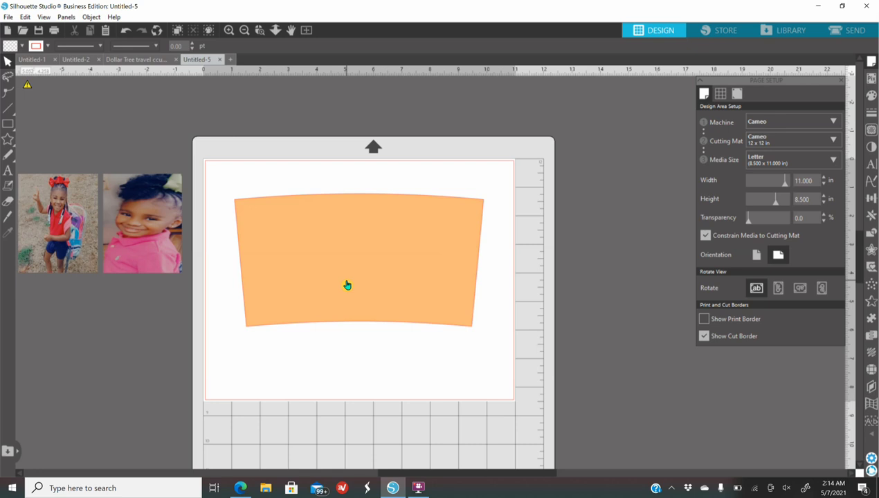
click(319, 262)
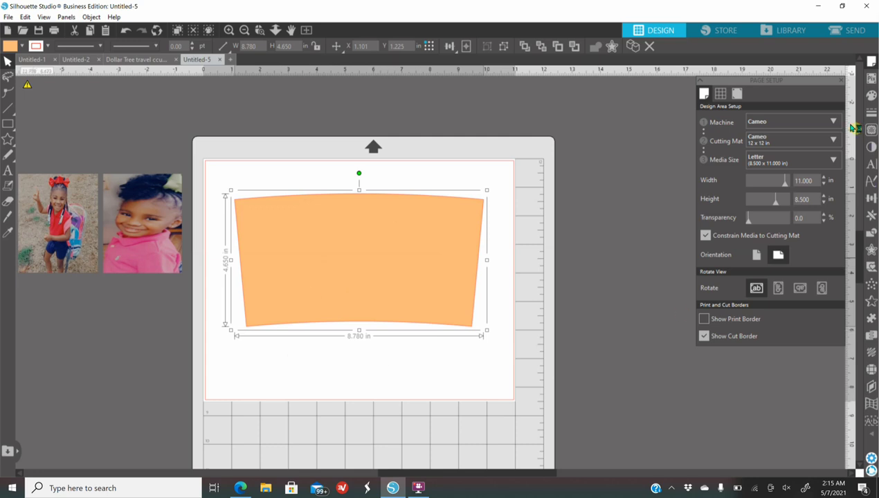
click(872, 98)
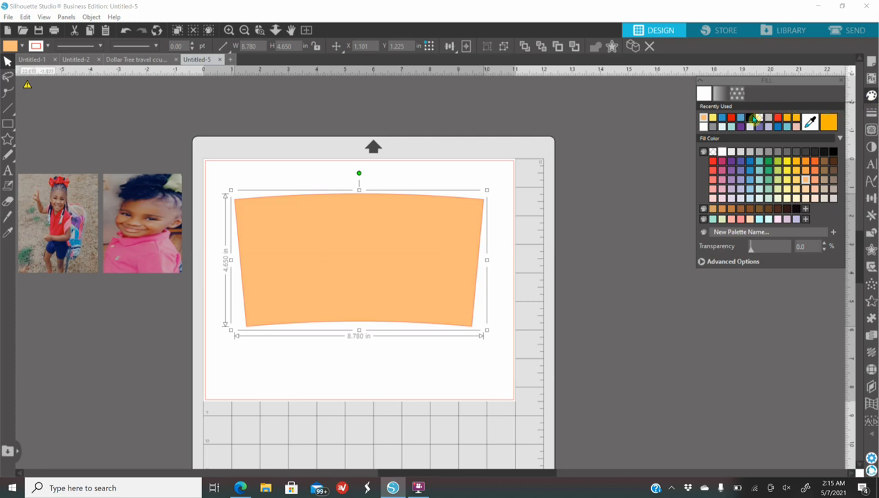
click(749, 119)
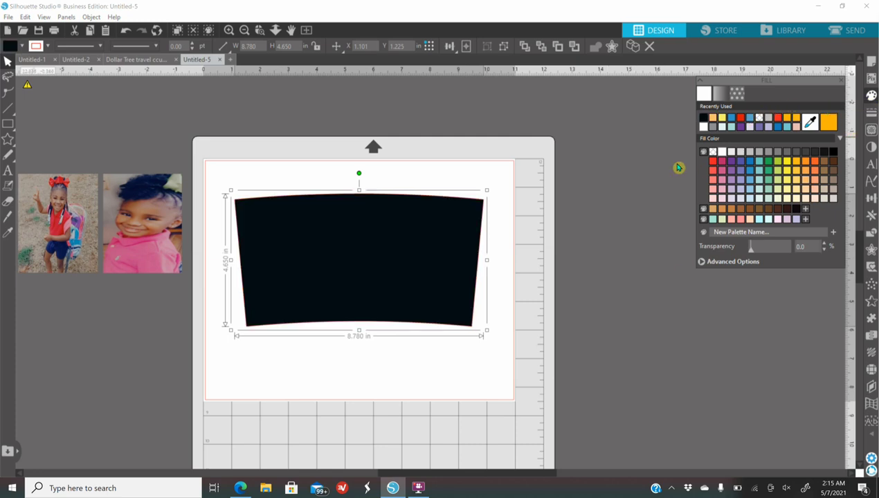
click(229, 31)
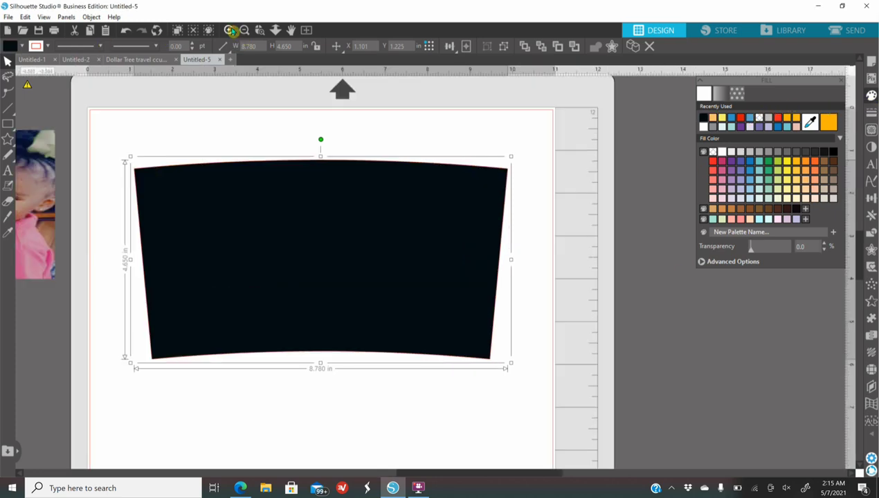
Switch to the web browser and look through the "movie popcorn and drink png" image results, returning to the "movie themed png" search
click(241, 487)
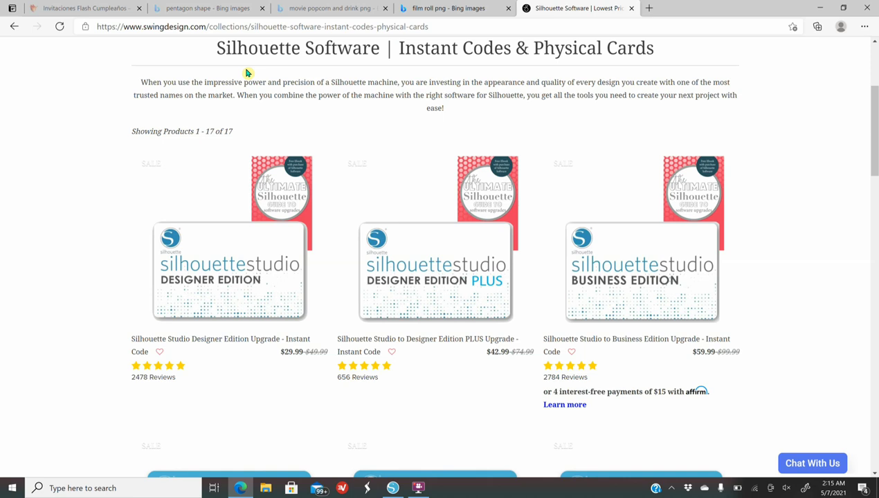
click(337, 8)
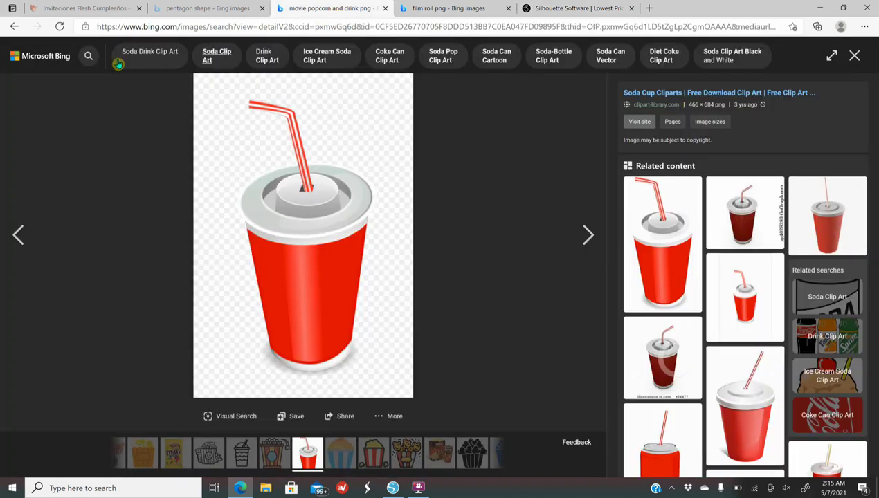
click(14, 27)
scroll(153, 231, down, 10)
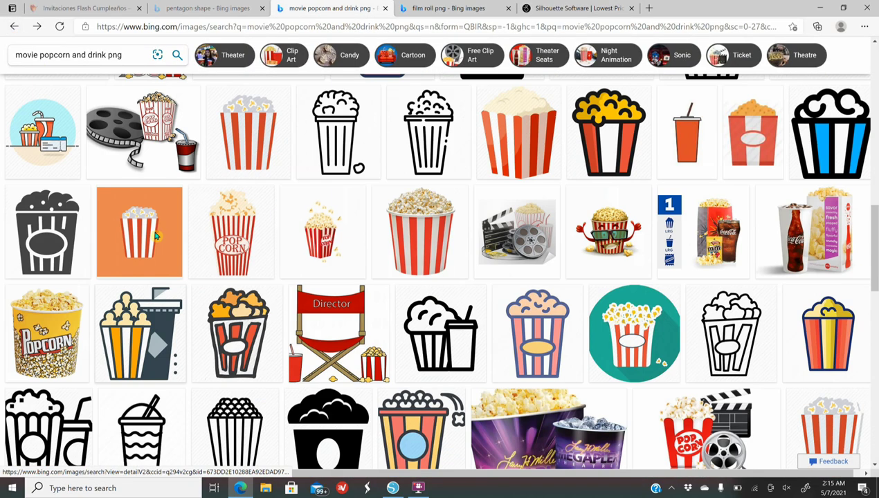
scroll(153, 236, up, 10)
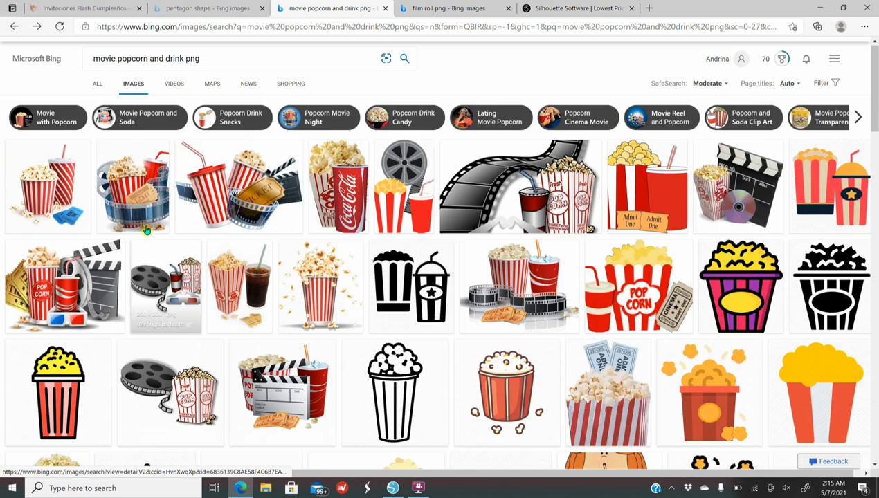
click(13, 27)
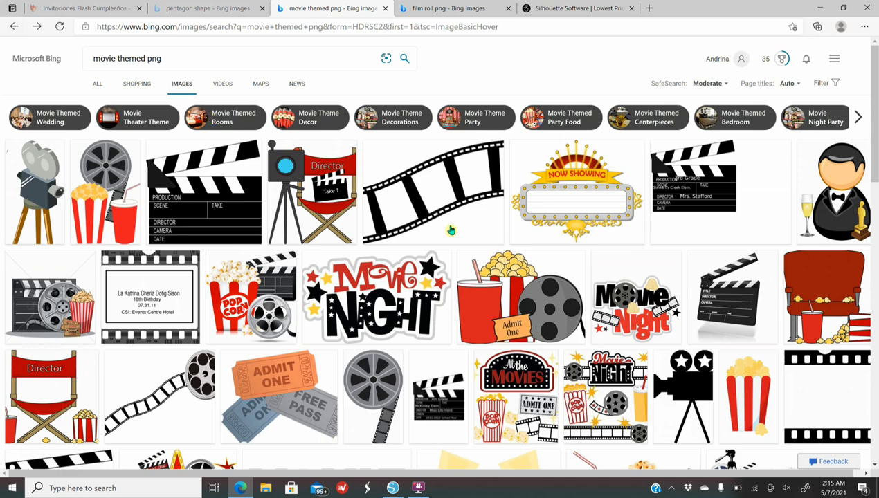
Examine the "Now Showing" marquee and "Movie Night" clip art, its image-saving options, and the other "movie themed png" results
click(559, 196)
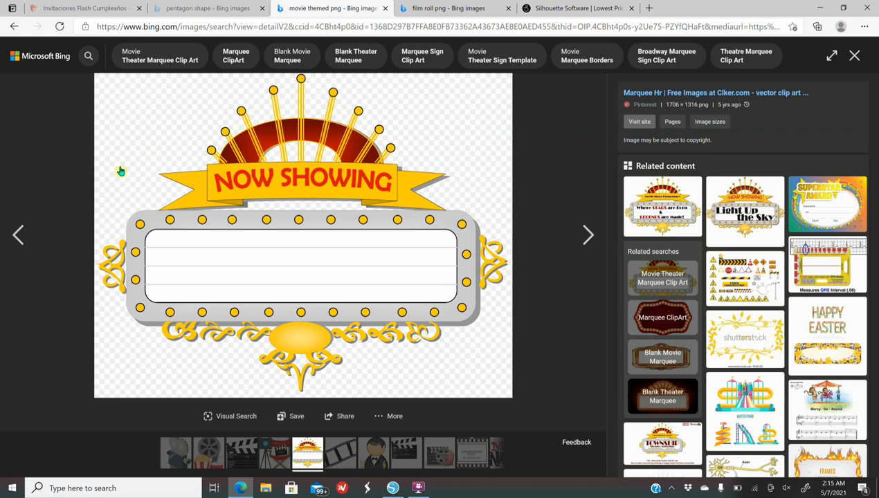
right_click(269, 174)
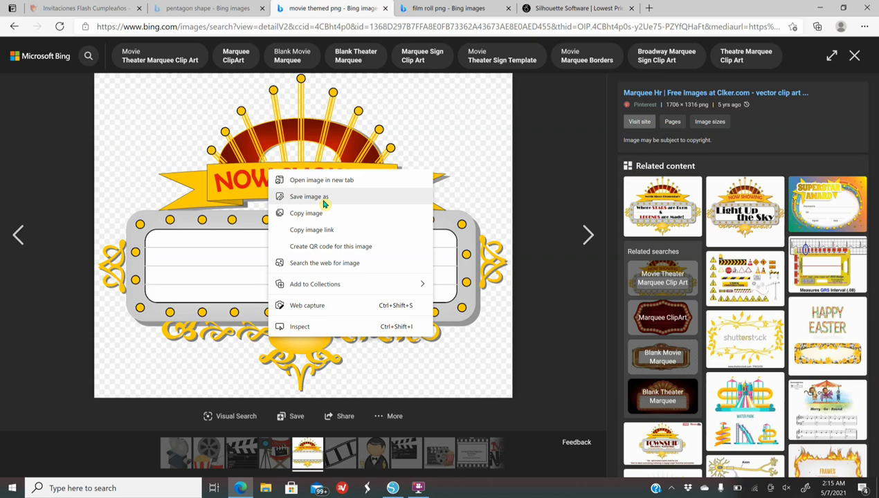
click(14, 28)
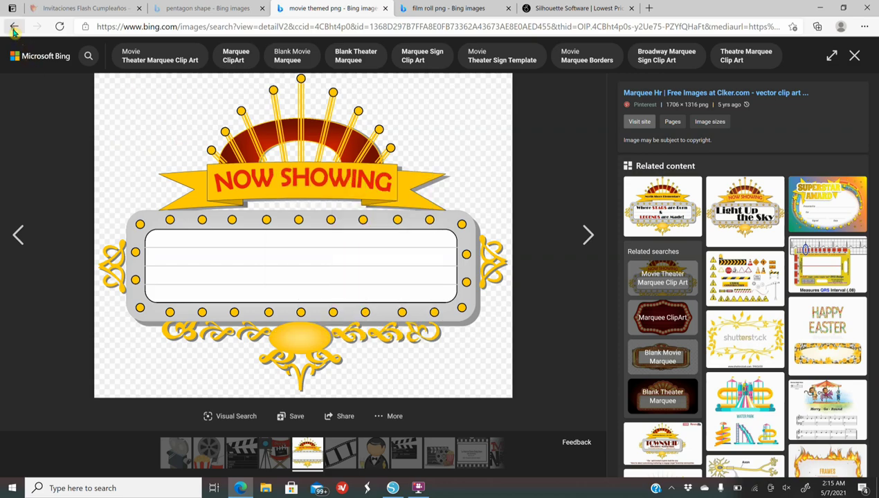
scroll(400, 305, down, 5)
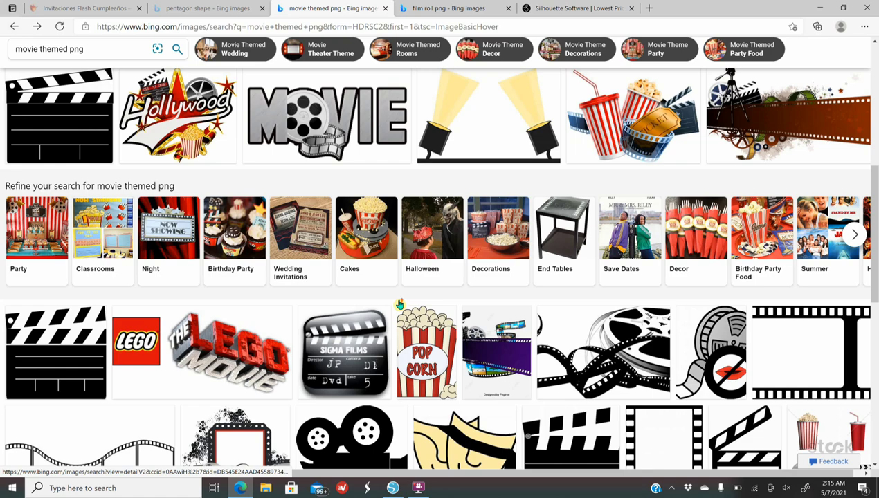
scroll(399, 305, up, 6)
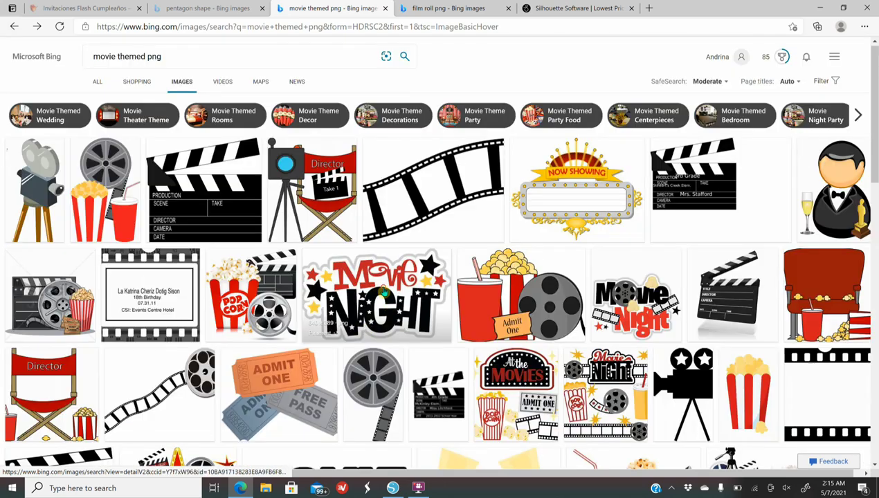
click(382, 287)
click(14, 26)
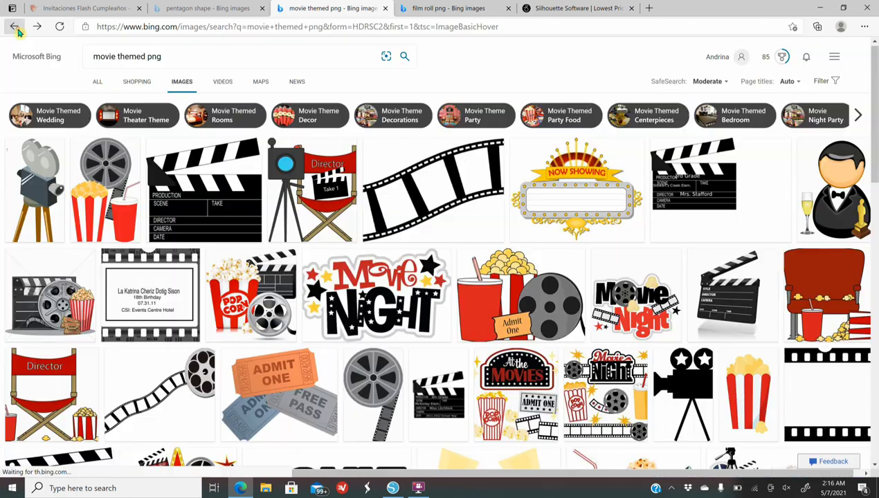
Switch back to Silhouette Studio, merge the "Fim roll 2" image from the Movies folder, and place it over the middle of the black shape
click(392, 488)
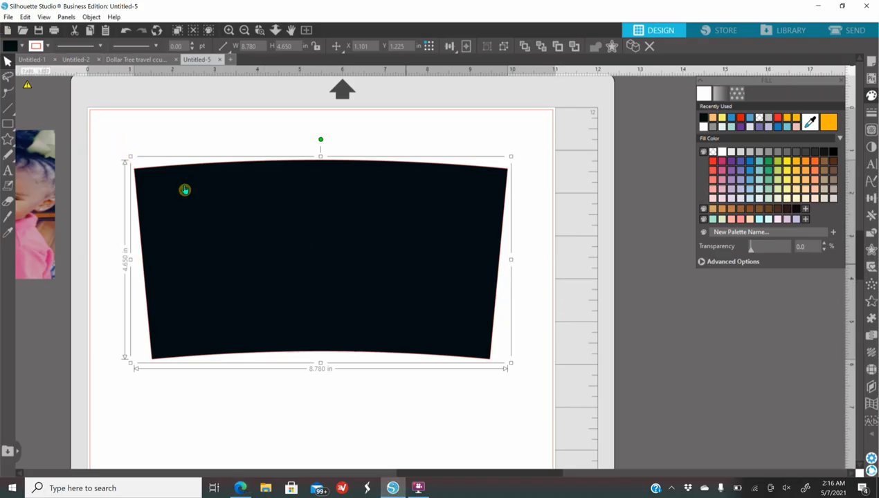
click(8, 17)
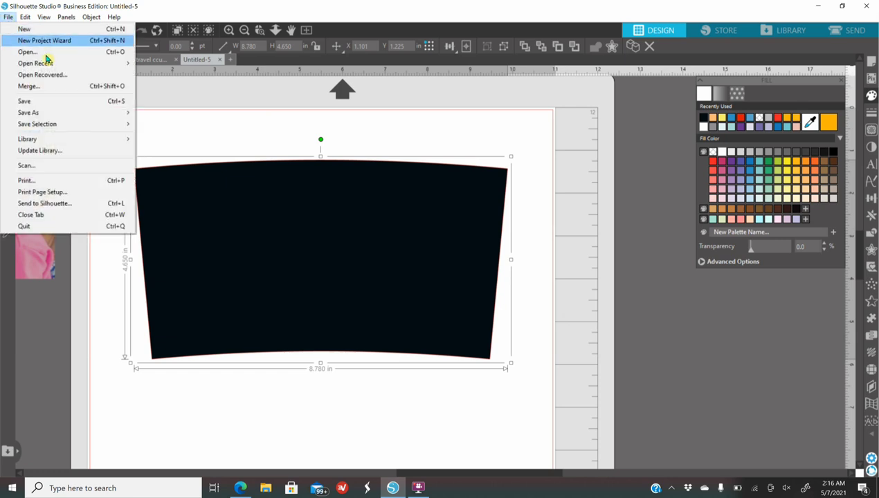
click(54, 87)
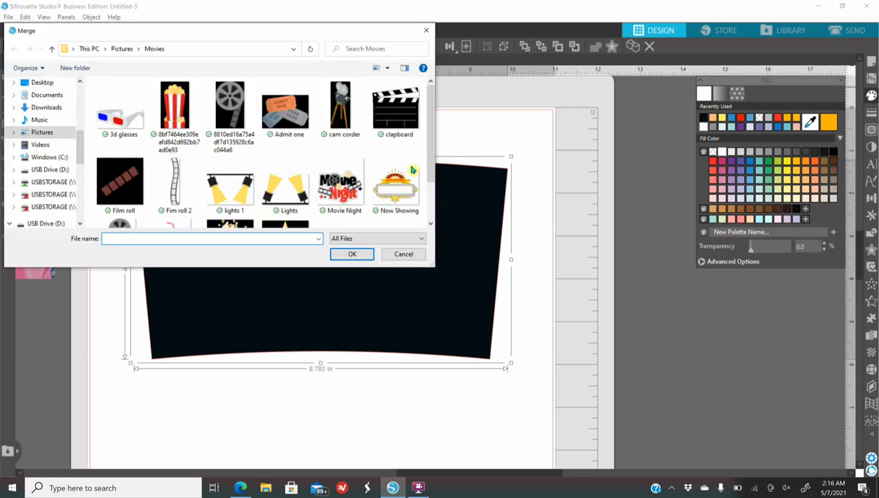
scroll(302, 180, down, 1)
scroll(306, 181, up, 1)
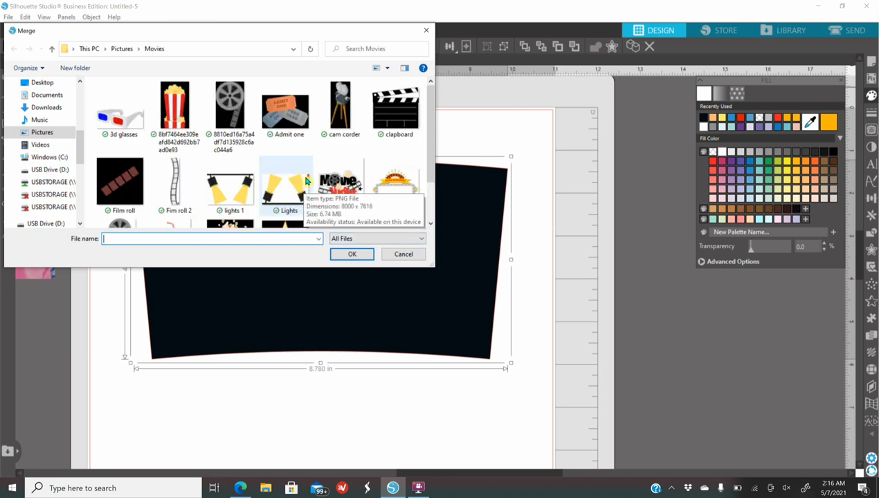
click(177, 184)
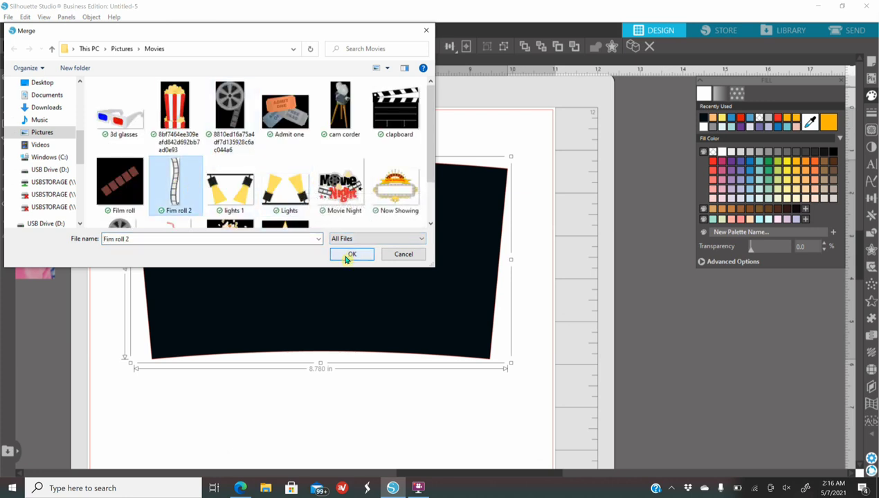
click(351, 255)
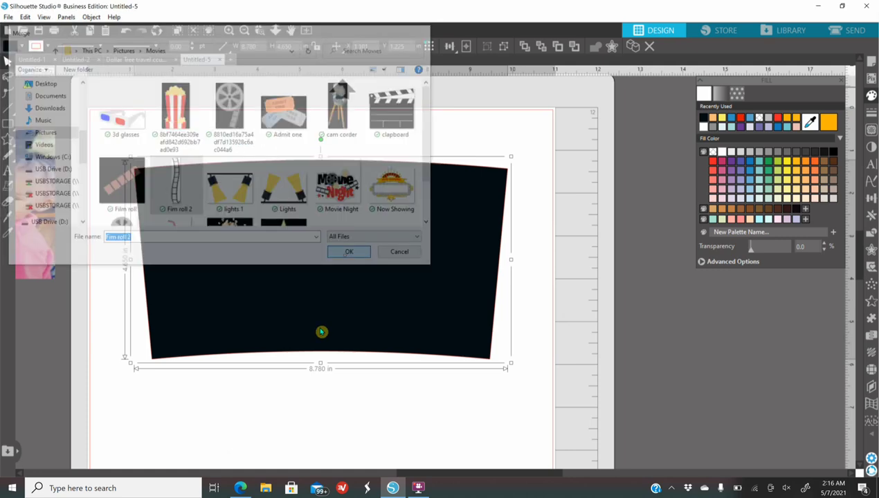
drag(105, 356, 328, 344)
click(221, 100)
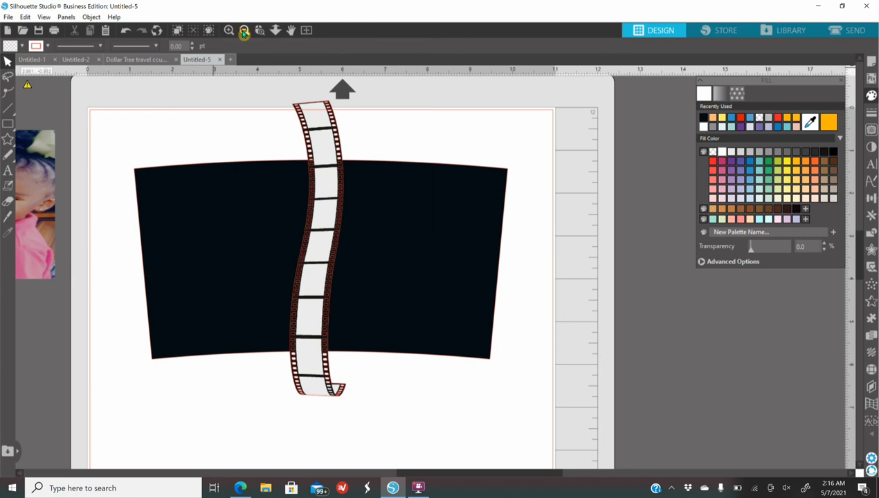
Move the film strip slightly right on the black shape and set its line color to transparent
click(244, 30)
click(229, 30)
click(228, 30)
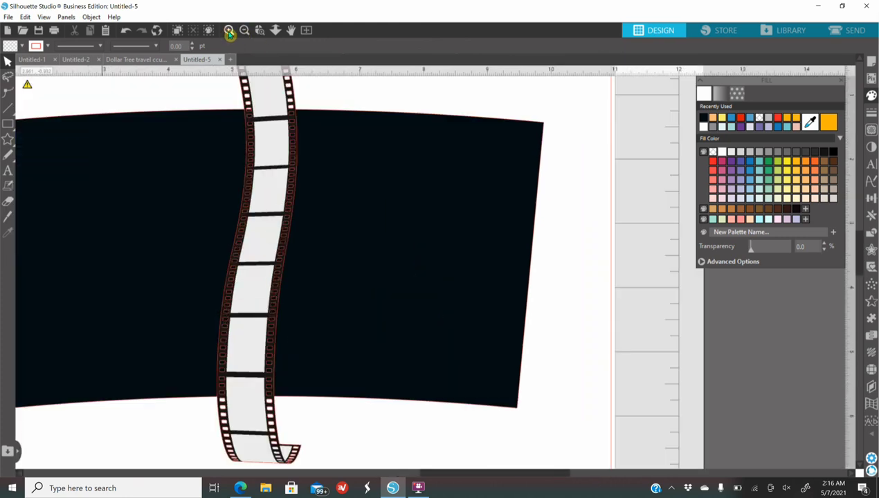
drag(268, 265, 313, 257)
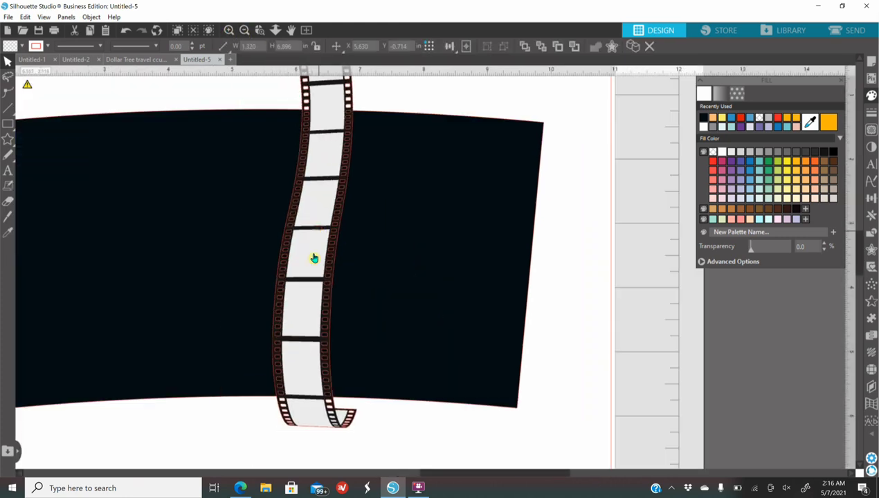
click(300, 352)
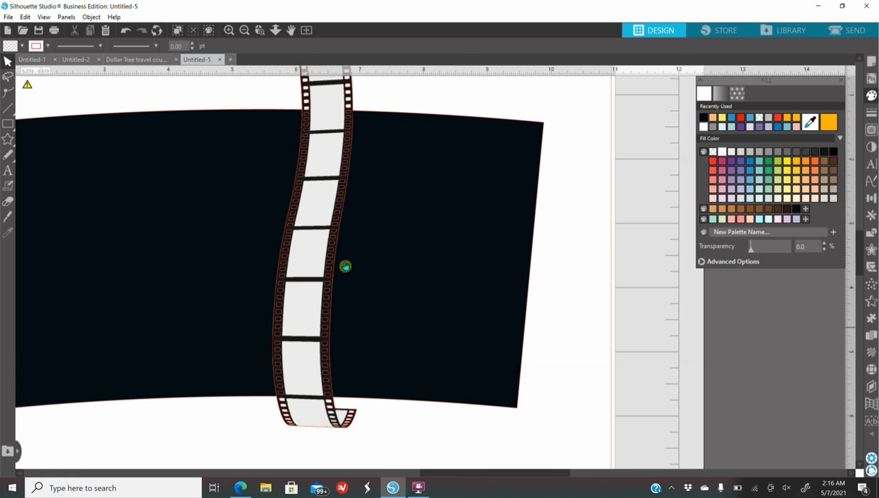
click(312, 418)
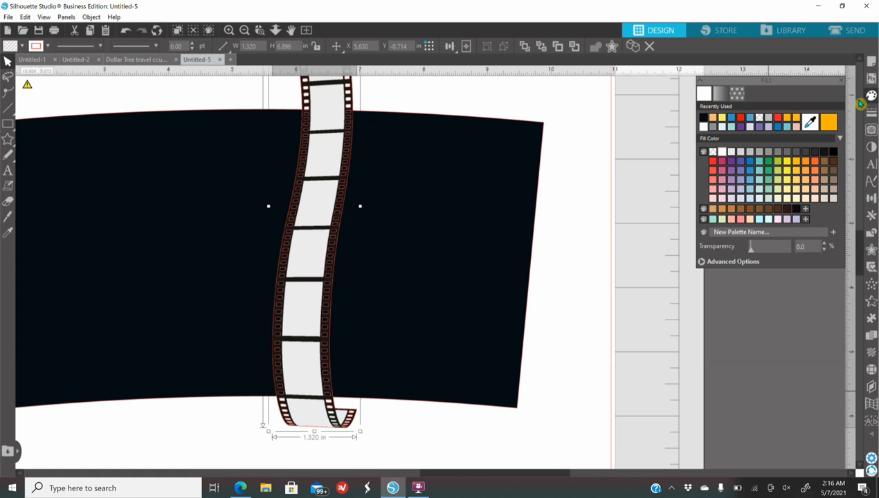
click(872, 115)
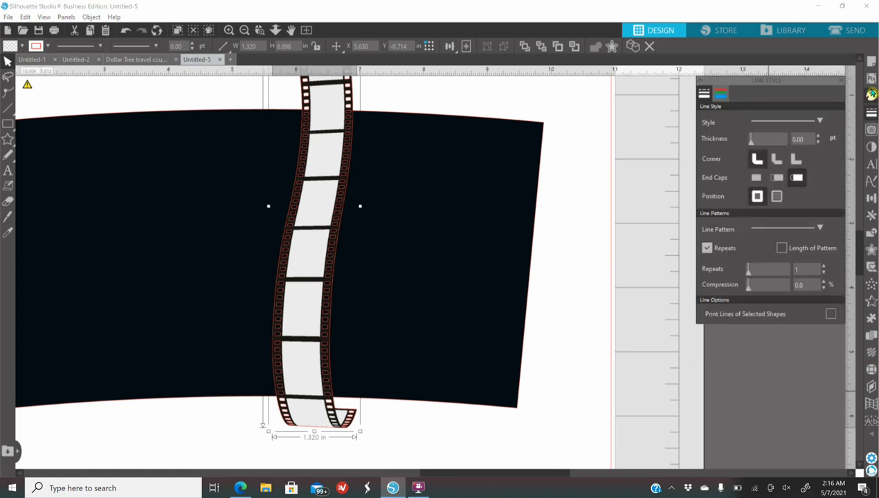
click(721, 97)
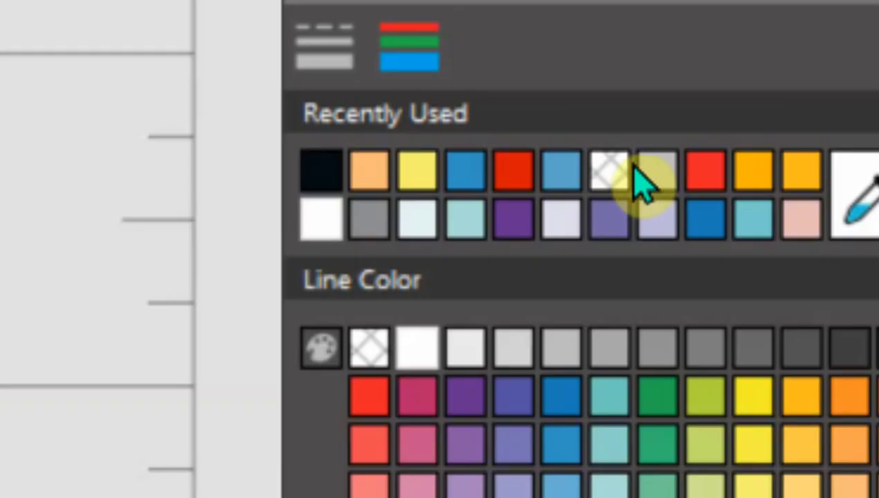
click(759, 117)
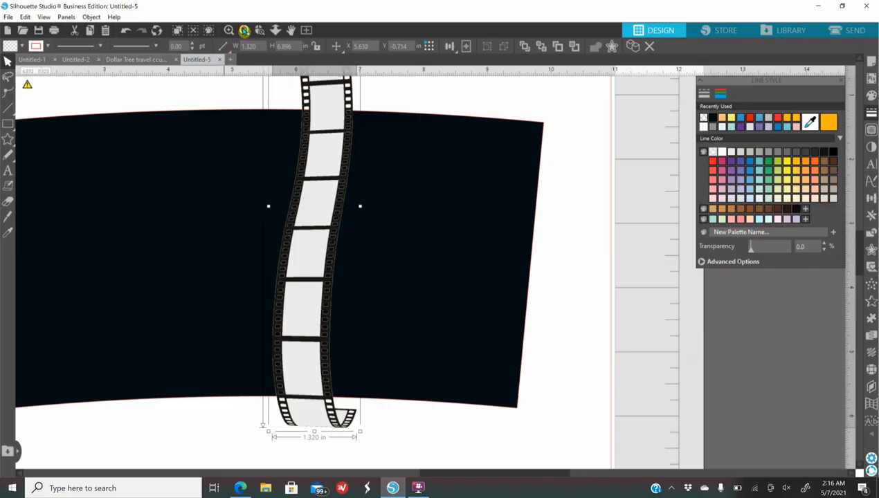
click(243, 30)
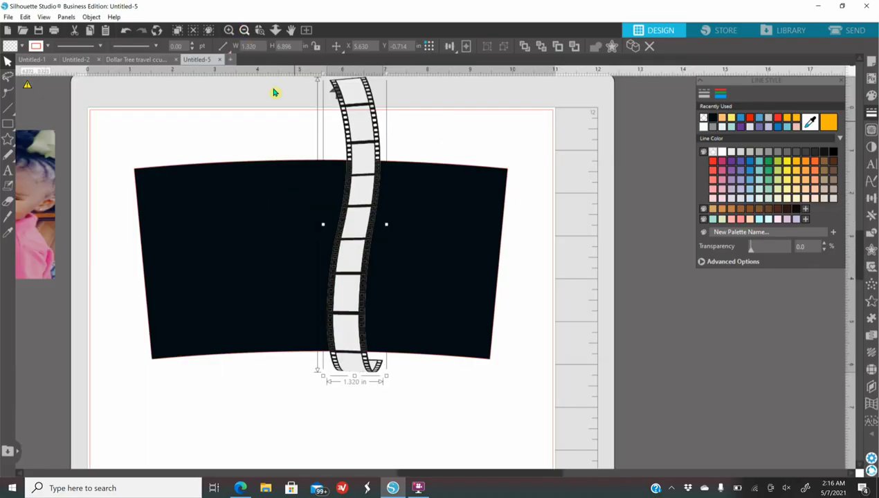
Rotate the film strip to lie horizontally across the upper half of the black shape, and set its line color to white
drag(367, 196, 357, 252)
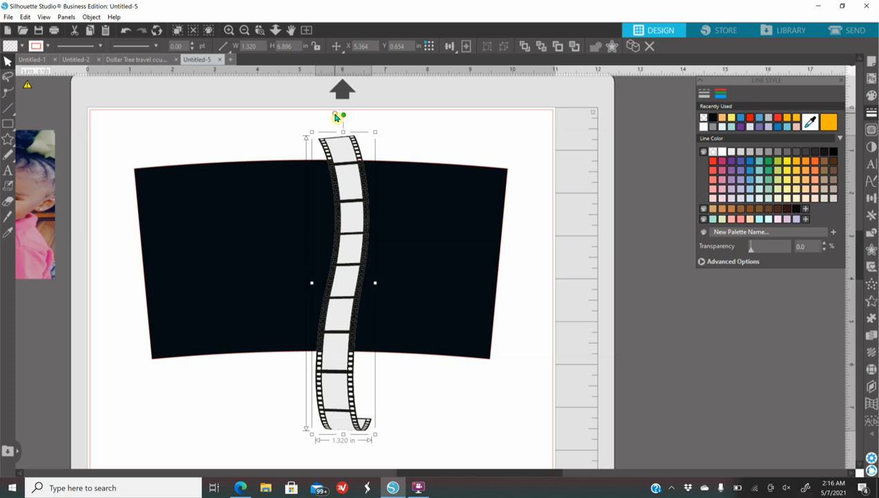
drag(344, 116, 198, 276)
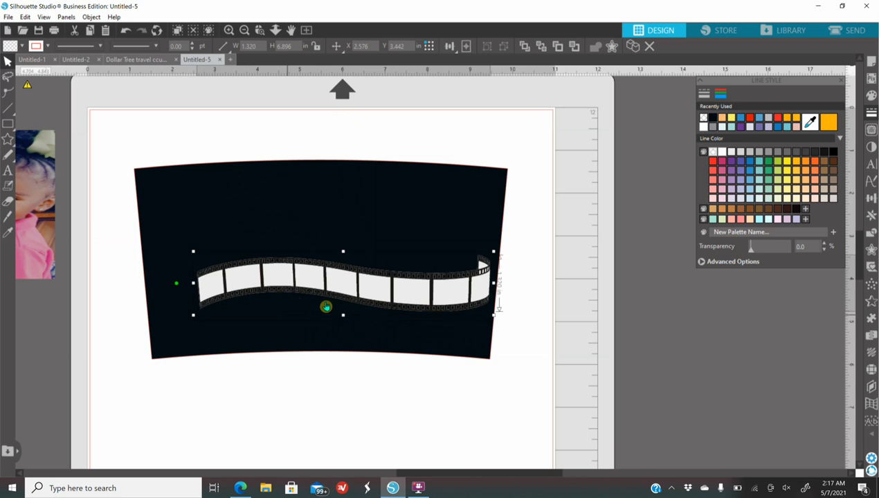
drag(341, 382, 321, 227)
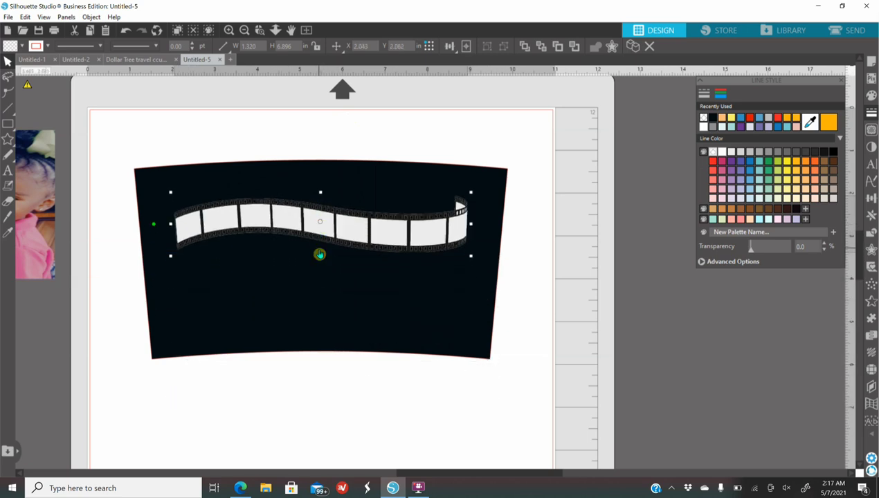
click(704, 128)
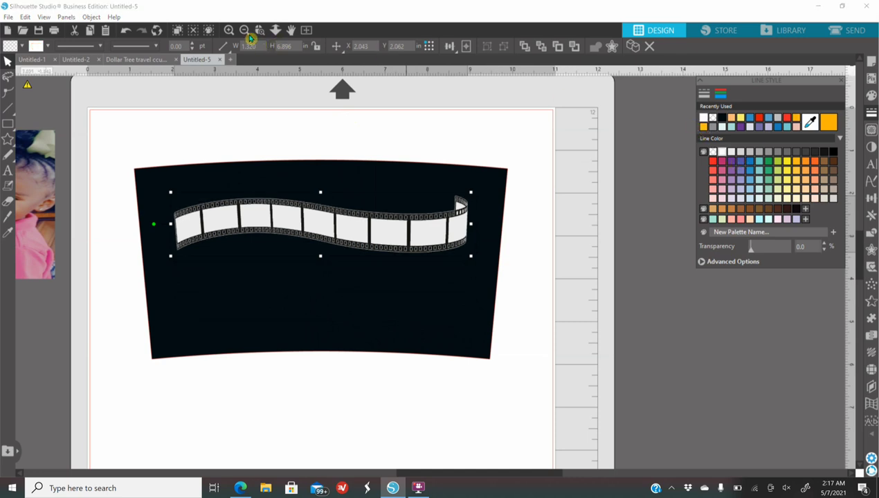
Set the film strip's line thickness to 0.25 pt and move the strip to the upper-left corner of the black shape
click(229, 30)
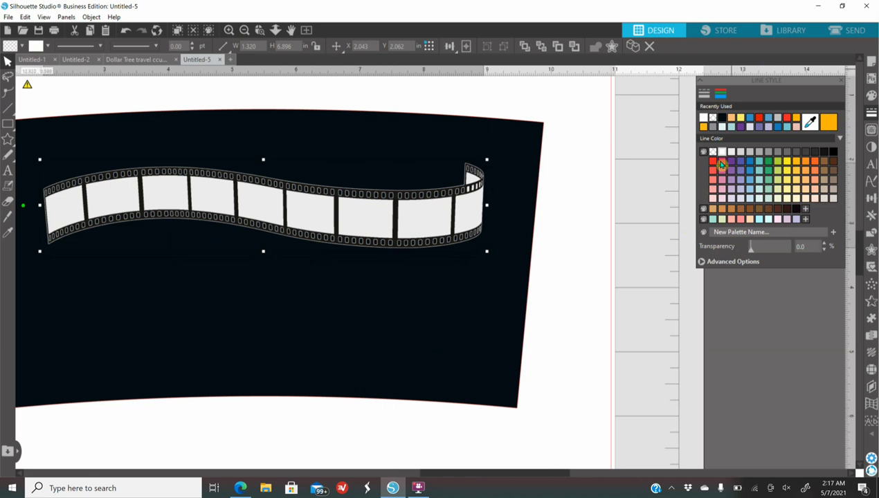
click(704, 93)
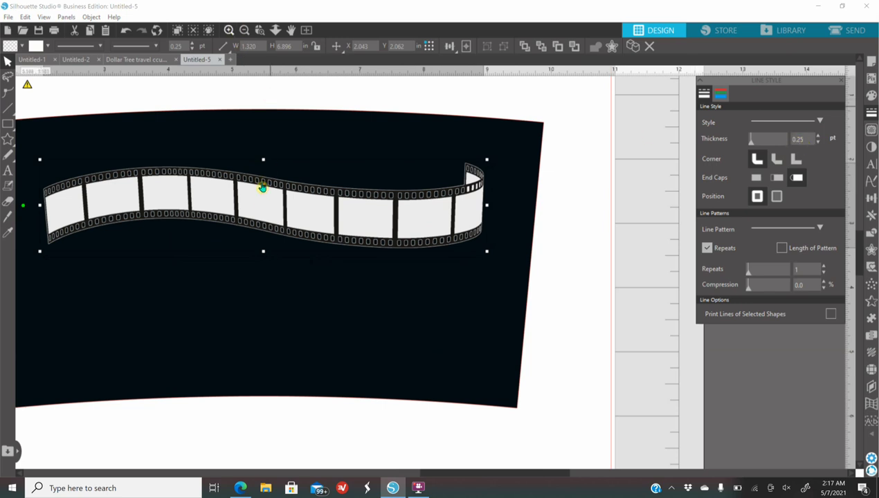
drag(270, 218, 247, 189)
drag(477, 473, 440, 473)
drag(380, 189, 348, 175)
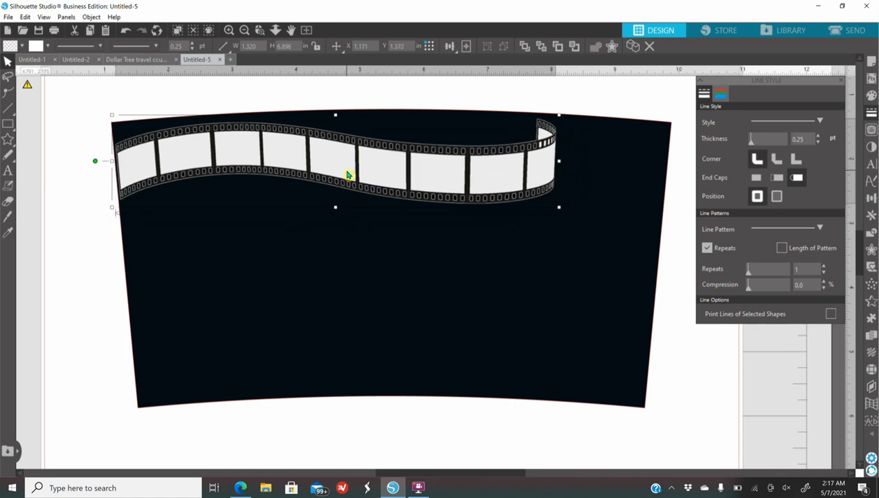
Stretch the film strip to about 8.67 in long so it spans the black shape from side to side
drag(559, 161, 668, 170)
click(341, 188)
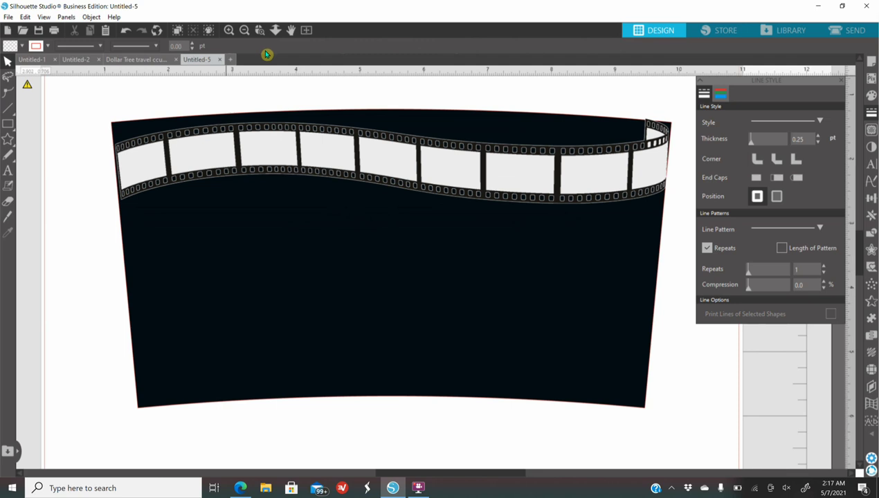
click(229, 30)
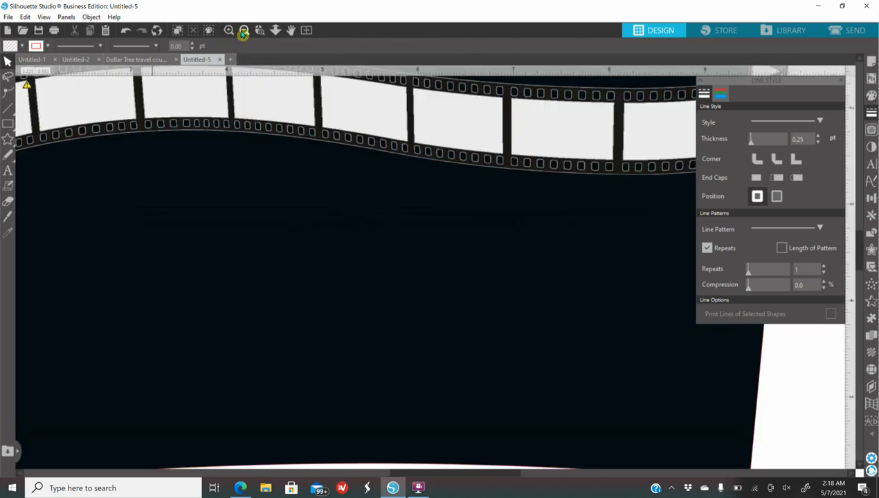
click(243, 31)
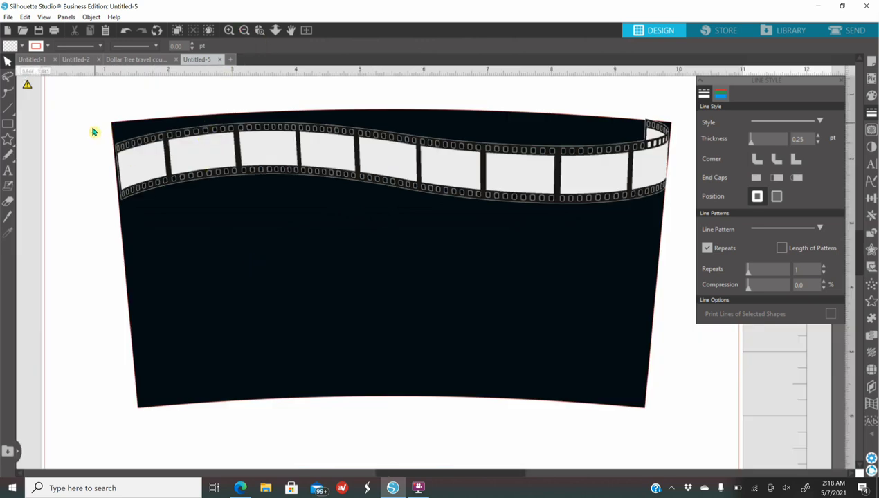
Nudge the film strip slightly down on the black shape, to a Y position of 1.429 in
click(610, 181)
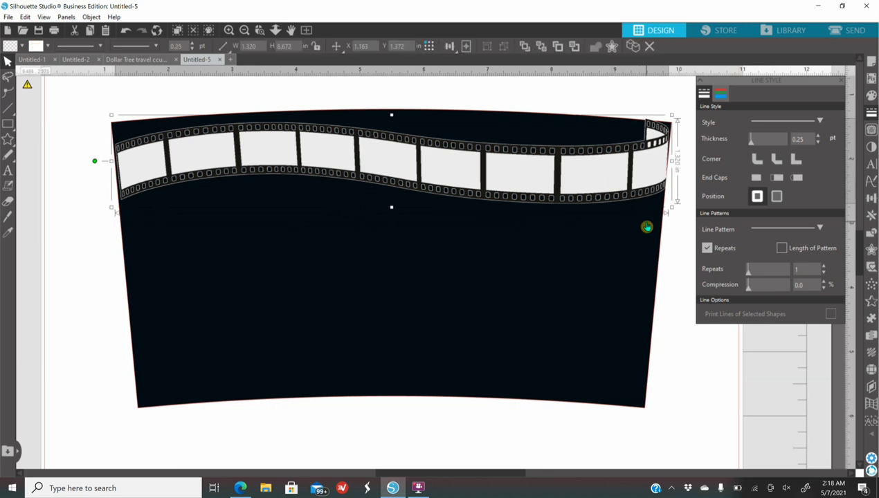
key(Down)
key(Down)
key(Down)
key(Down)
key(Down)
key(Down)
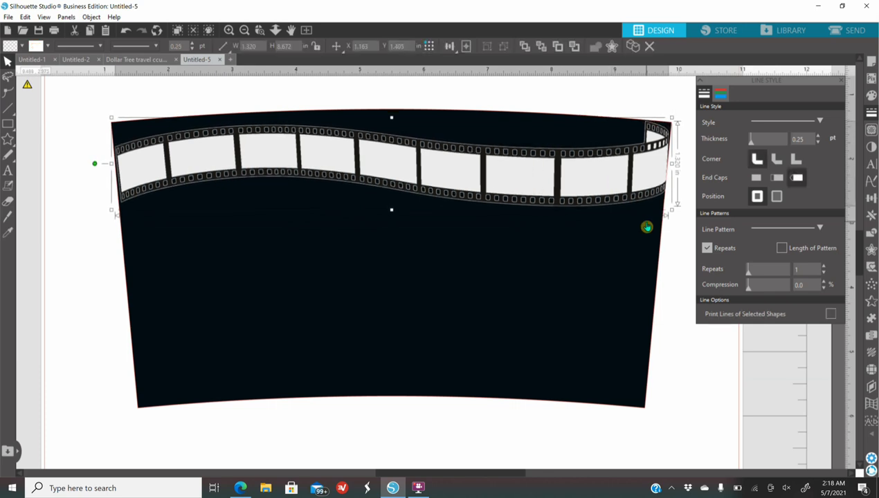
key(Down)
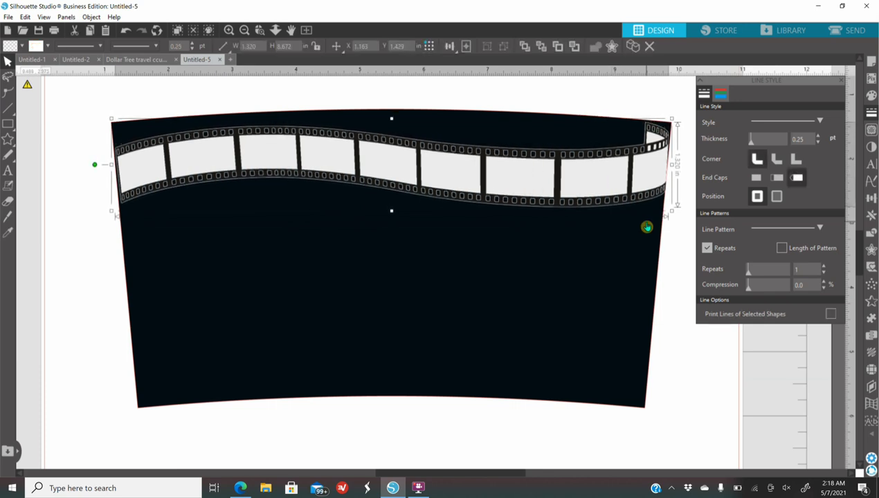
Group the film strip with the black shape and move the group slightly left and down on the page
click(61, 148)
drag(83, 114, 631, 299)
right_click(457, 185)
click(503, 351)
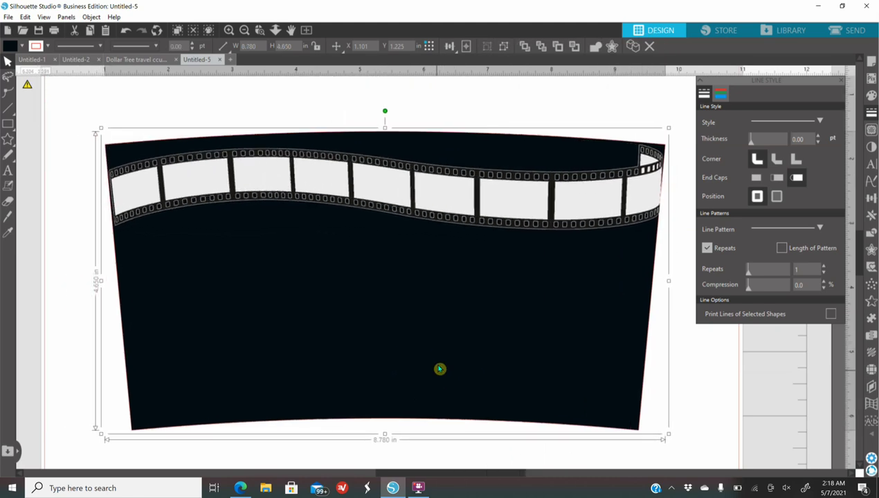
drag(441, 370, 424, 367)
click(690, 405)
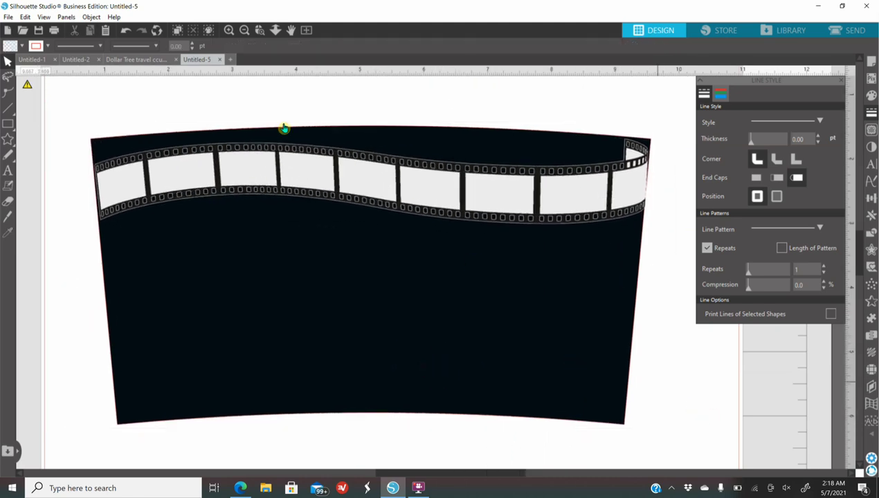
Merge the "Now Showing" image from the Movies folder into the design
click(8, 16)
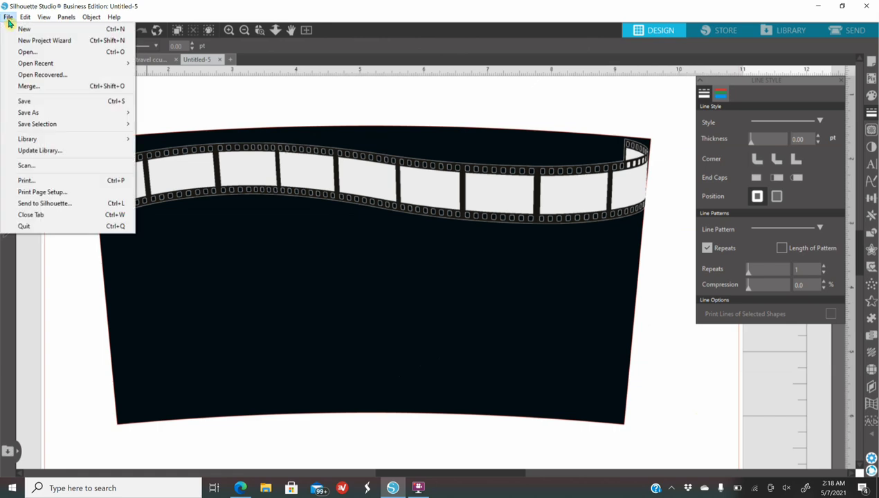
click(41, 88)
click(397, 188)
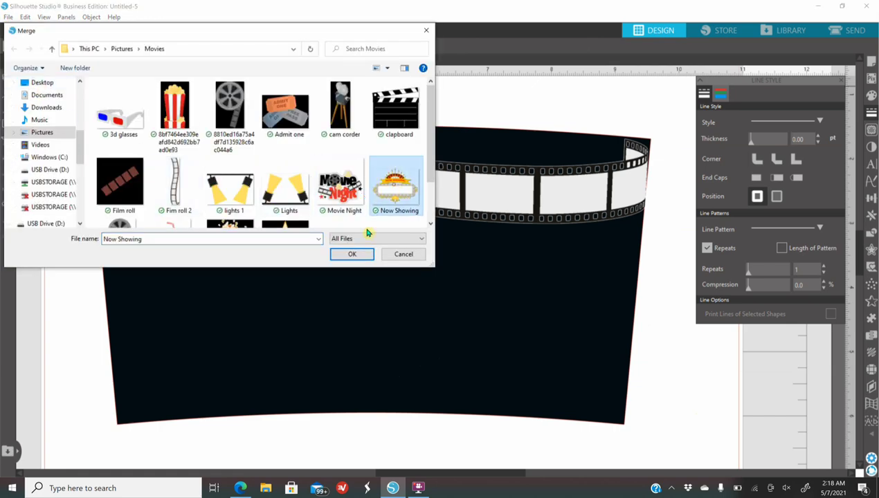
click(343, 254)
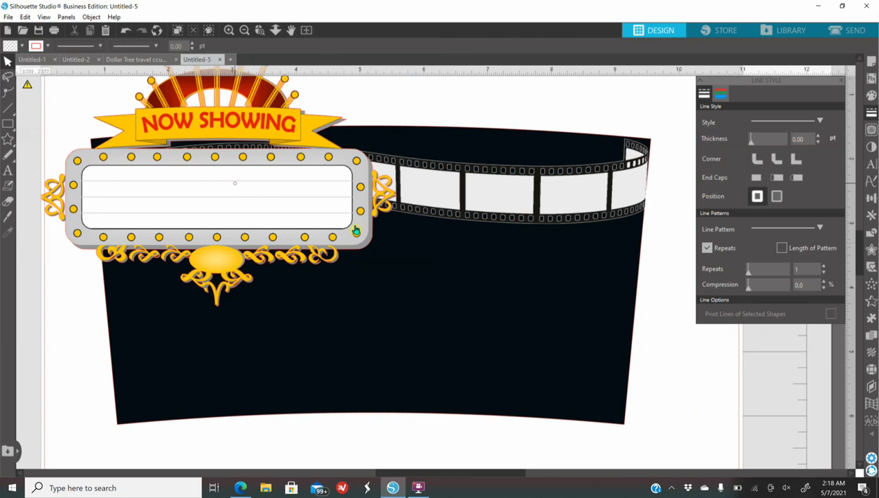
Scale the marquee down to about 3.41 x 2.63 in and place it over the middle of the film strip
drag(246, 196, 416, 249)
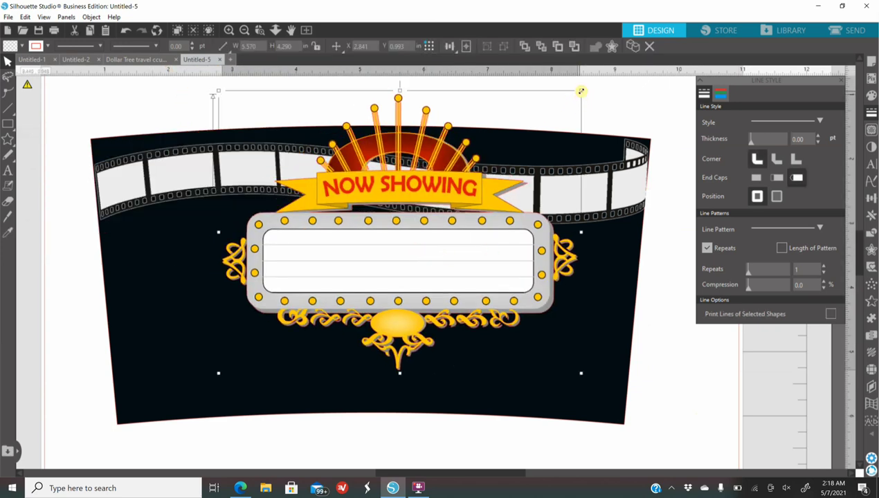
drag(581, 90, 403, 270)
drag(361, 293, 412, 227)
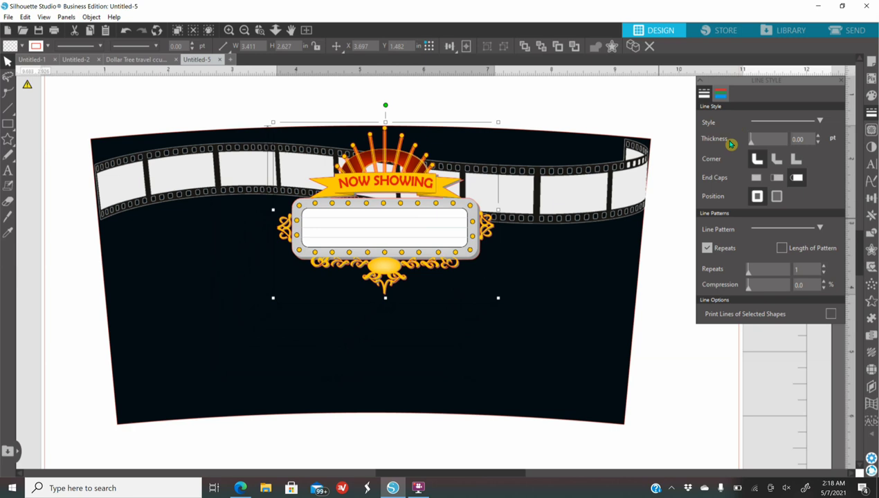
Set the marquee's line thickness to 0.25 pt and its line color to the red sampled from the "NOW SHOWING" lettering
click(820, 136)
click(820, 137)
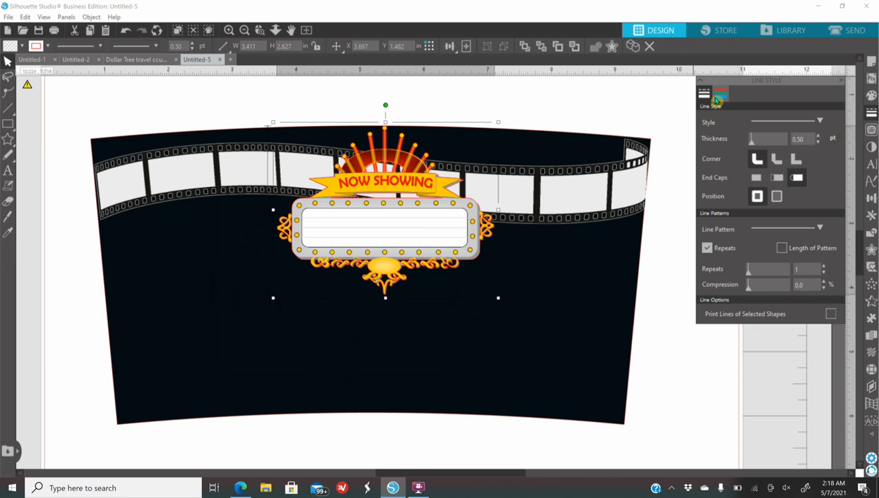
click(818, 142)
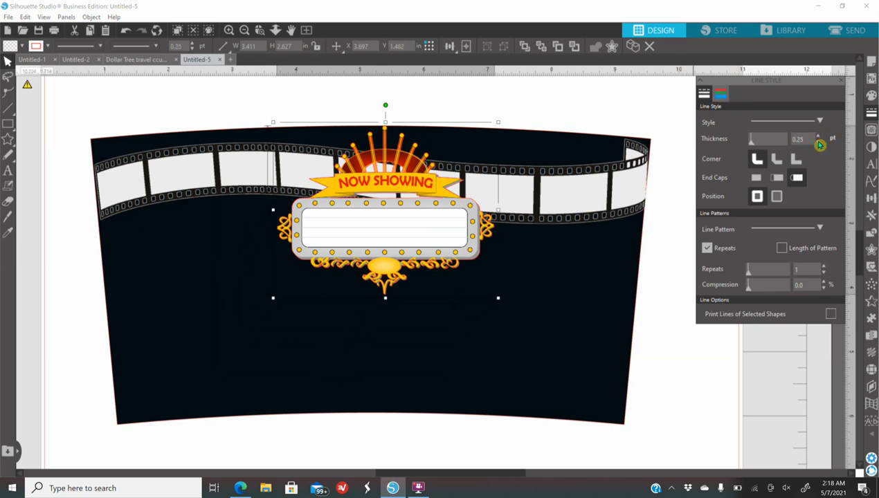
click(720, 97)
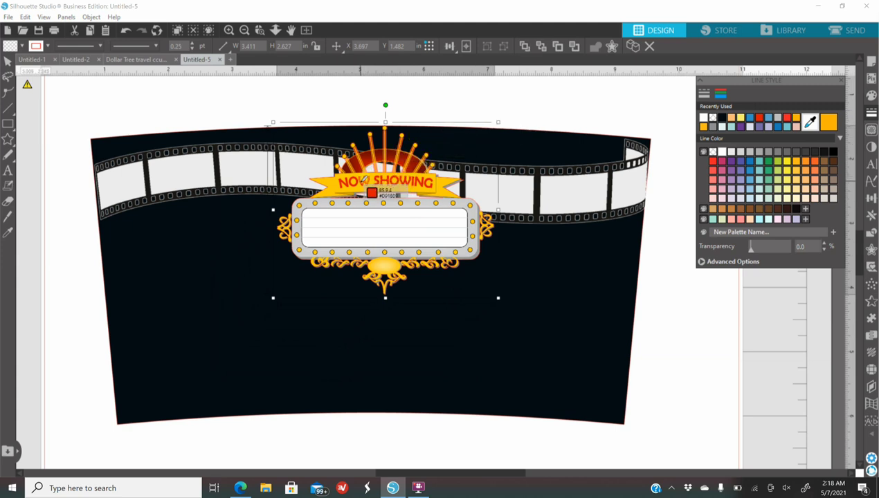
click(362, 182)
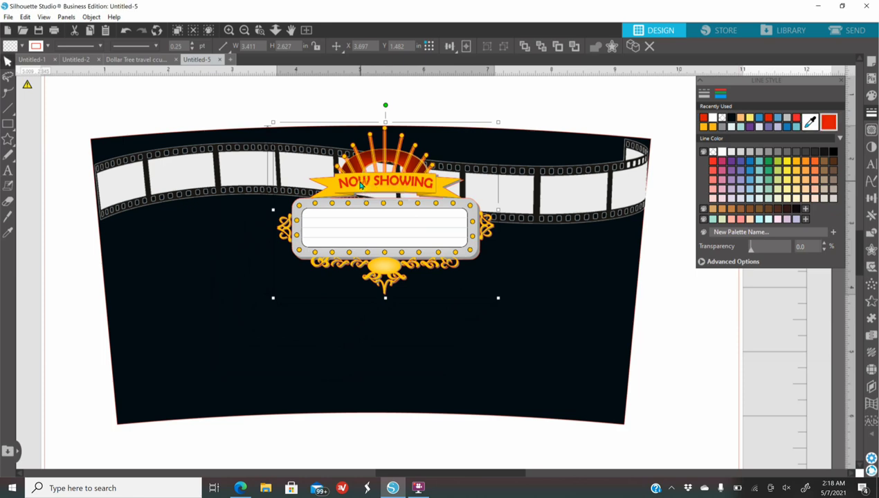
Examine the marquee's red outline up close around the frame and the ornaments below it
click(229, 30)
click(229, 30)
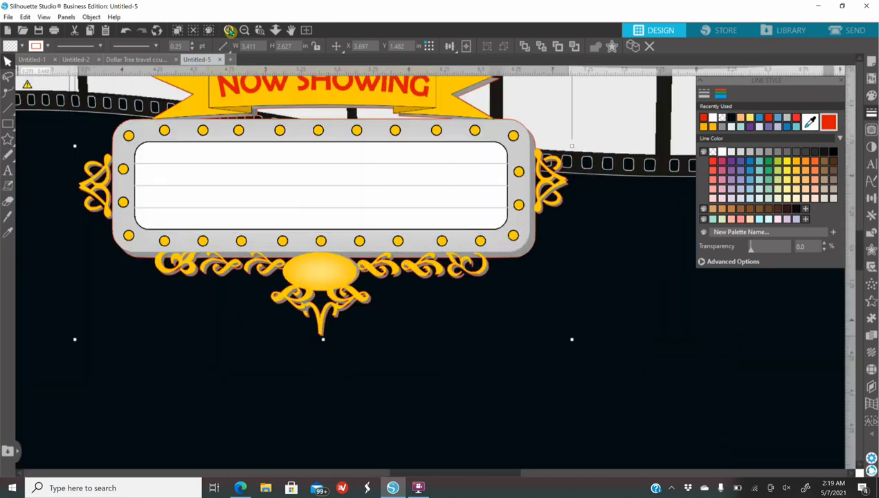
click(229, 30)
click(229, 29)
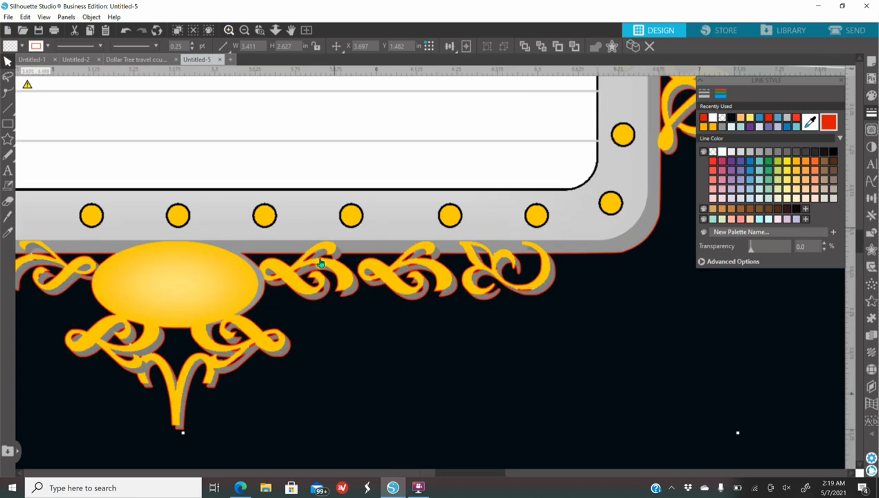
click(245, 31)
click(244, 31)
click(245, 31)
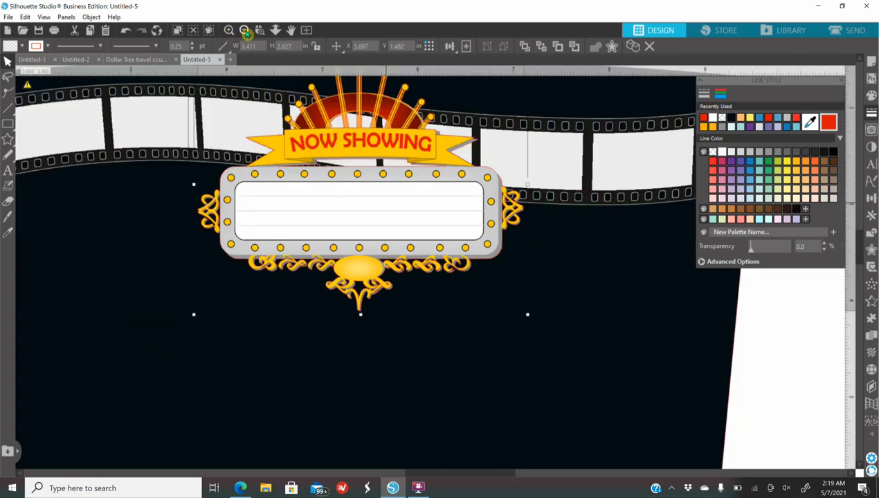
click(244, 31)
click(245, 31)
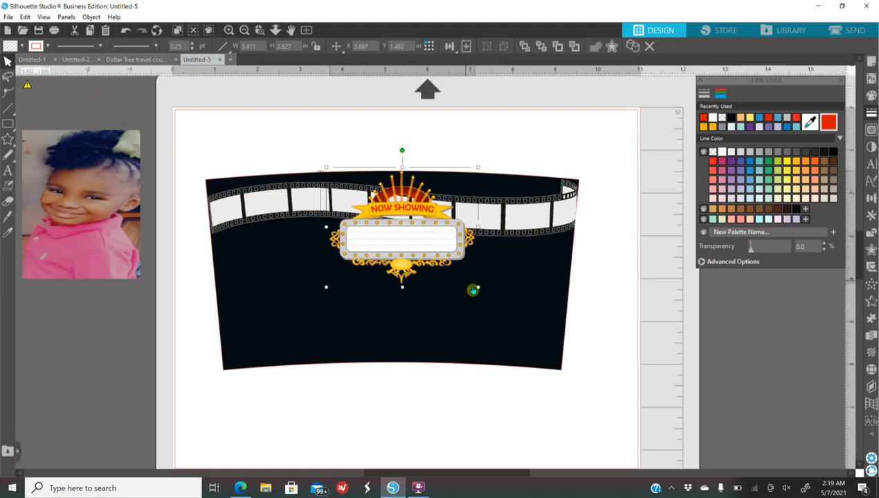
Scale the marquee proportionally down to about 2.76 x 2.12 in and shift it slightly right and down over the film strip
drag(479, 287, 447, 271)
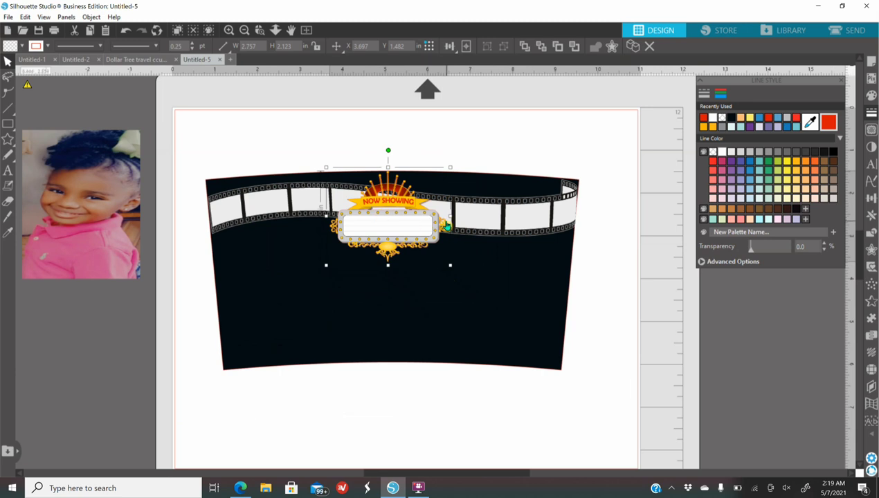
drag(449, 218, 494, 216)
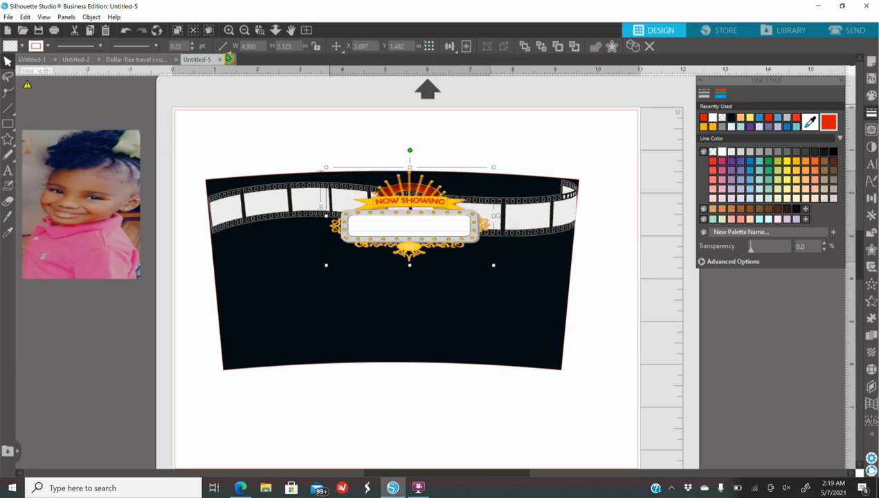
click(125, 31)
drag(387, 242, 401, 242)
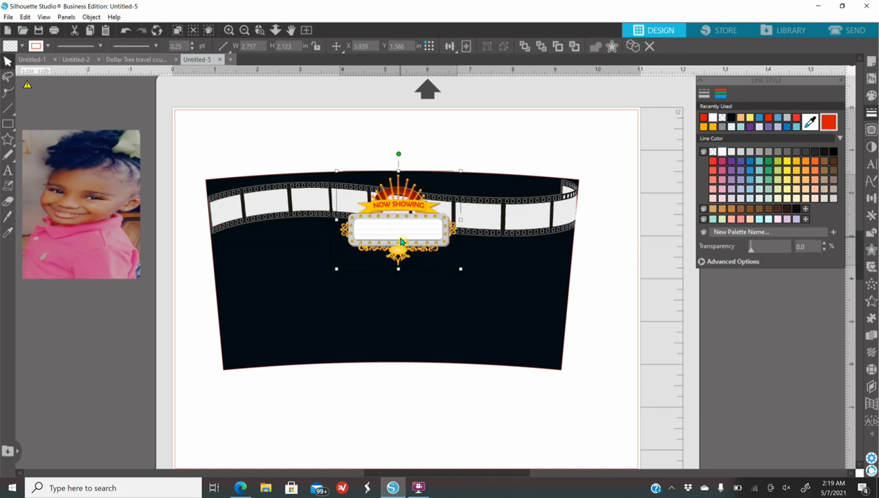
Center the marquee on the grouped background and align the top edges of both objects
drag(209, 130, 584, 347)
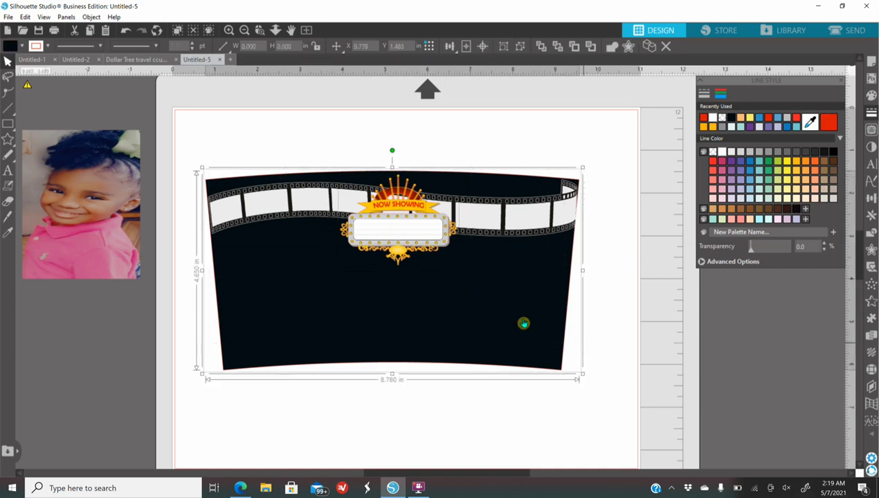
click(873, 198)
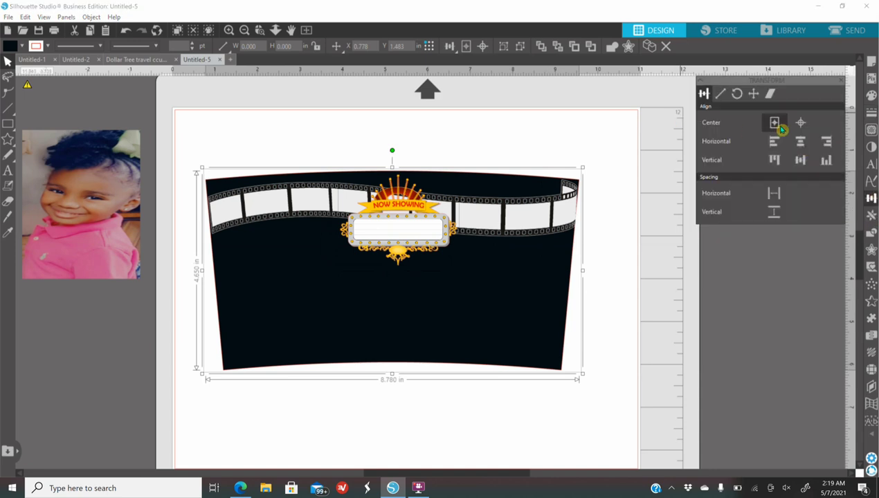
click(801, 122)
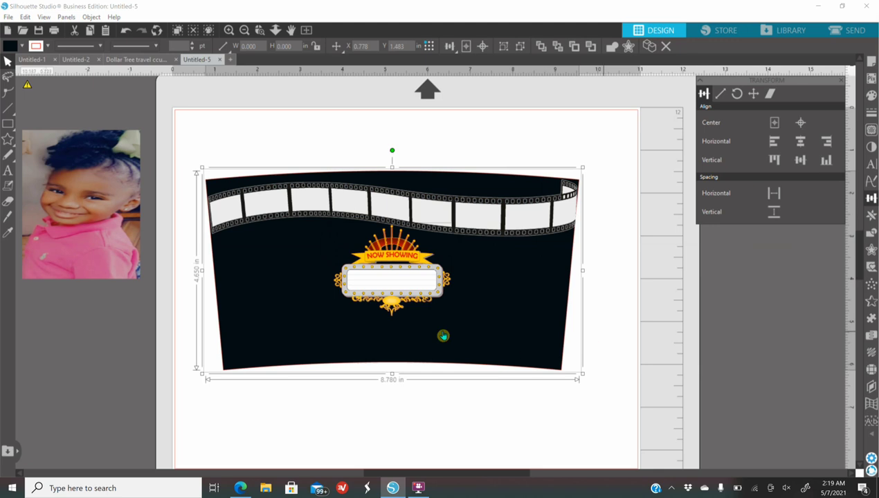
click(777, 161)
click(719, 398)
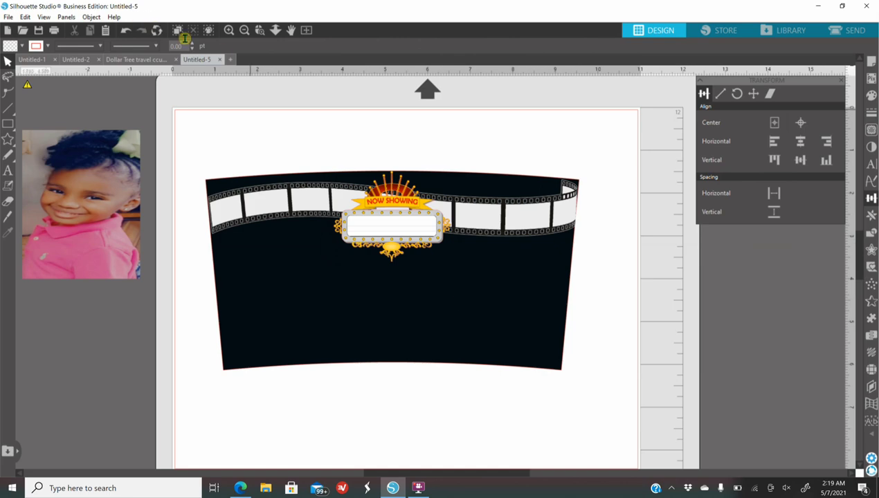
Draw a rounded rectangle about 2.09 x 0.46 in over the lined white sign area of the marquee
click(229, 30)
click(230, 30)
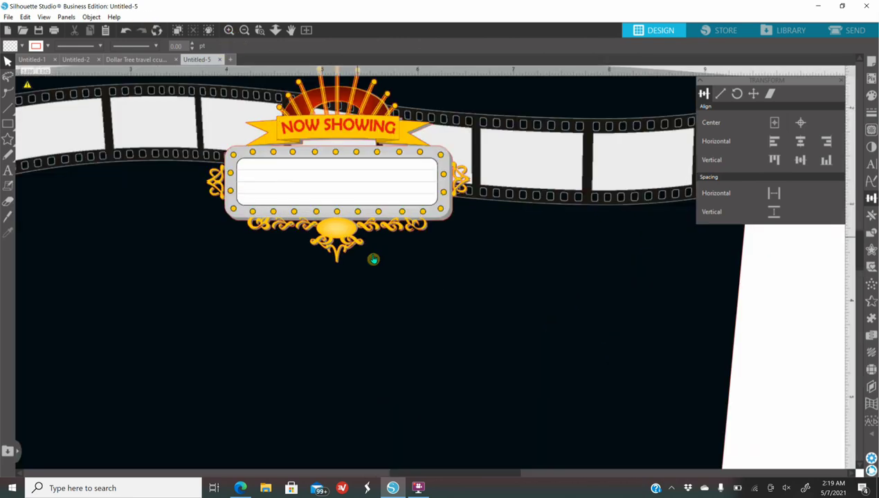
scroll(370, 256, up, 3)
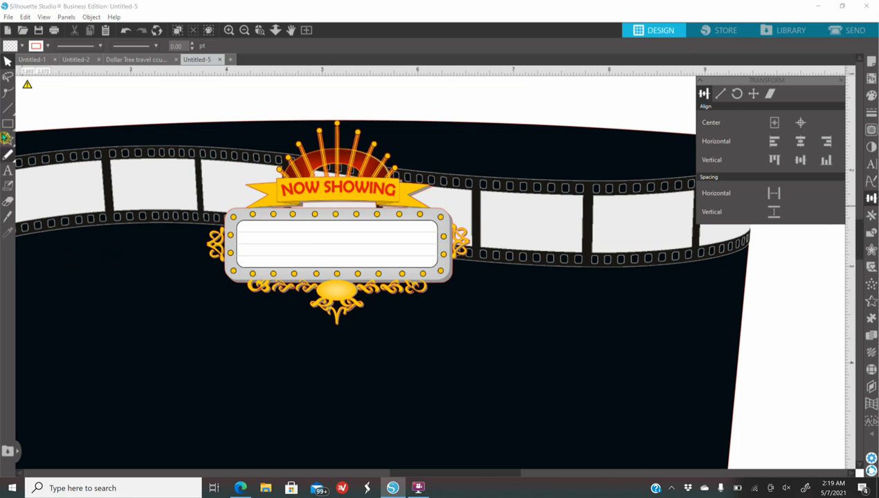
mouse_move(7, 132)
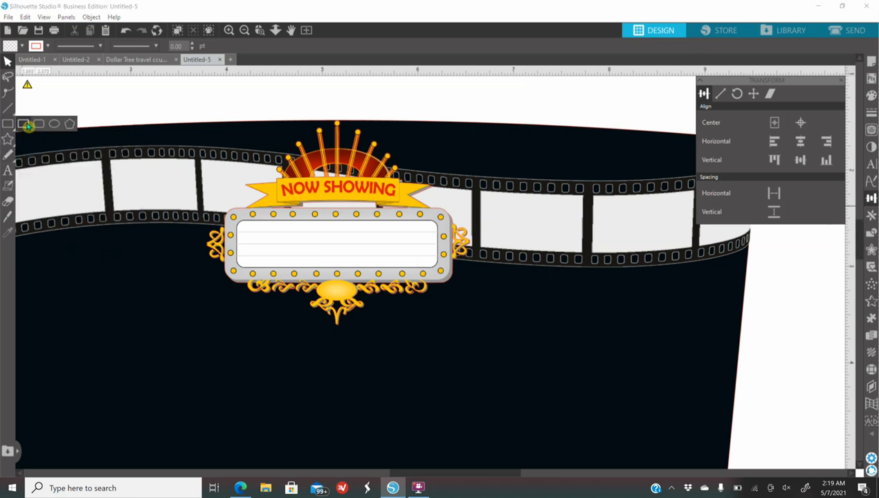
click(38, 123)
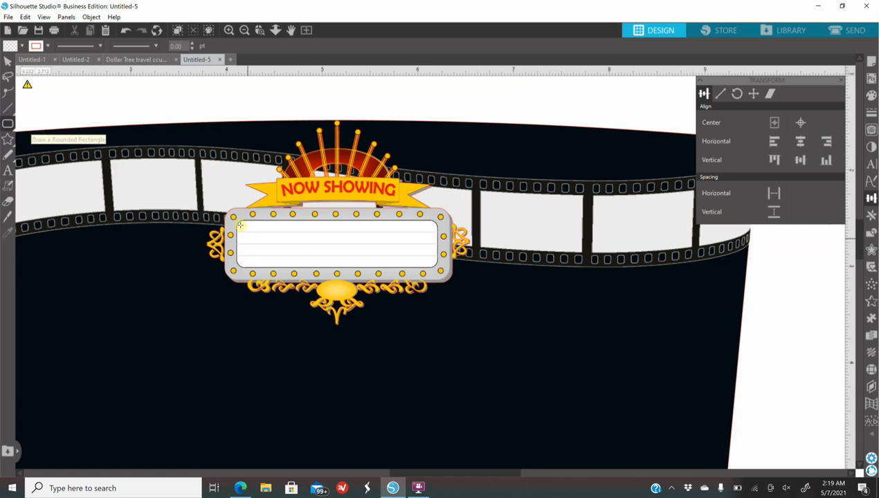
drag(238, 223, 437, 272)
key(v)
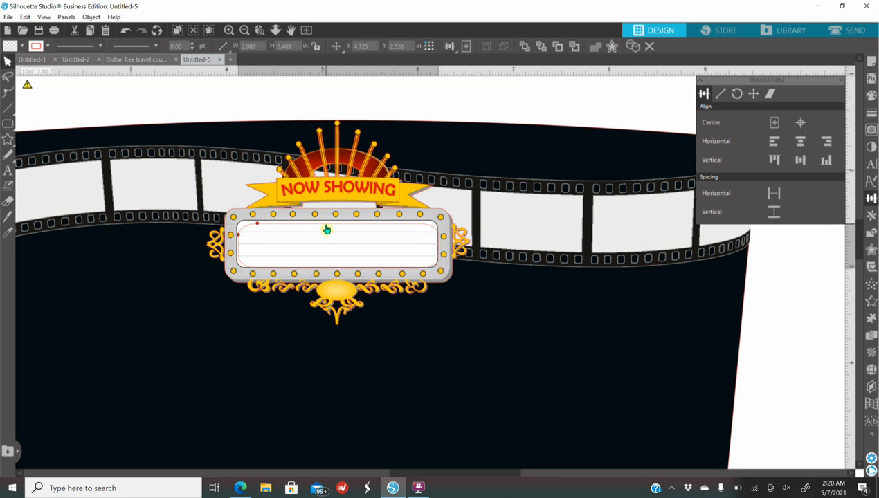
Fill the rounded rectangle on the marquee with white
click(325, 229)
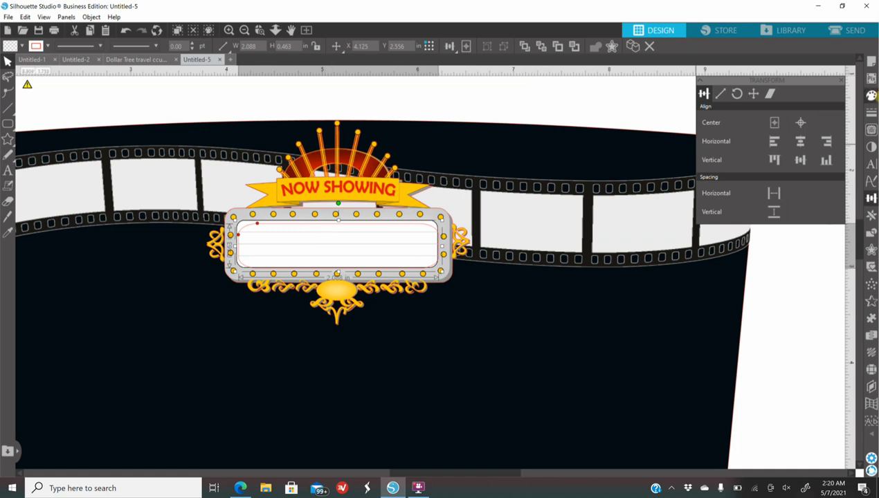
click(871, 97)
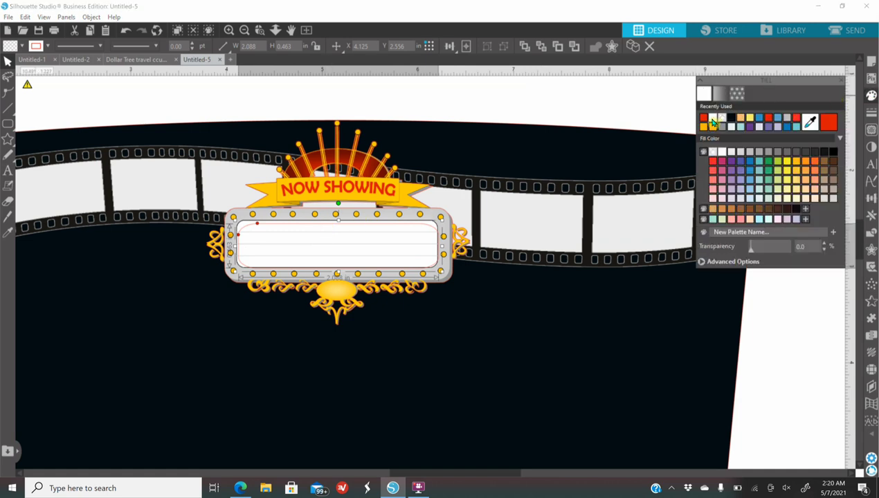
click(713, 122)
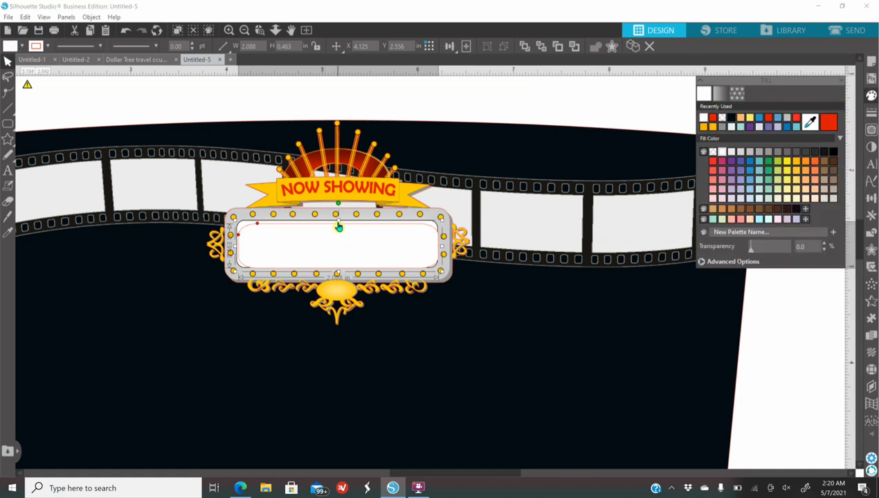
Stretch the white rounded rectangle to about 2.16 x 0.54 in so it covers the marquee's inner sign area
drag(339, 220, 340, 219)
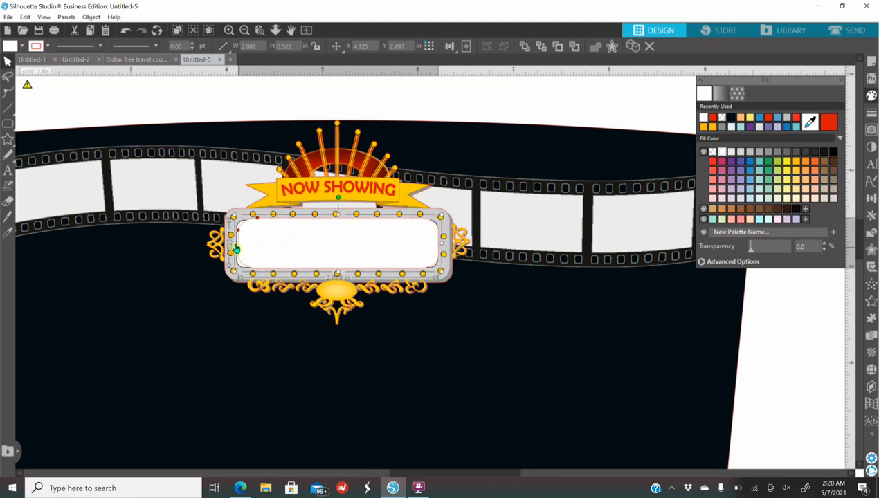
drag(235, 244, 228, 250)
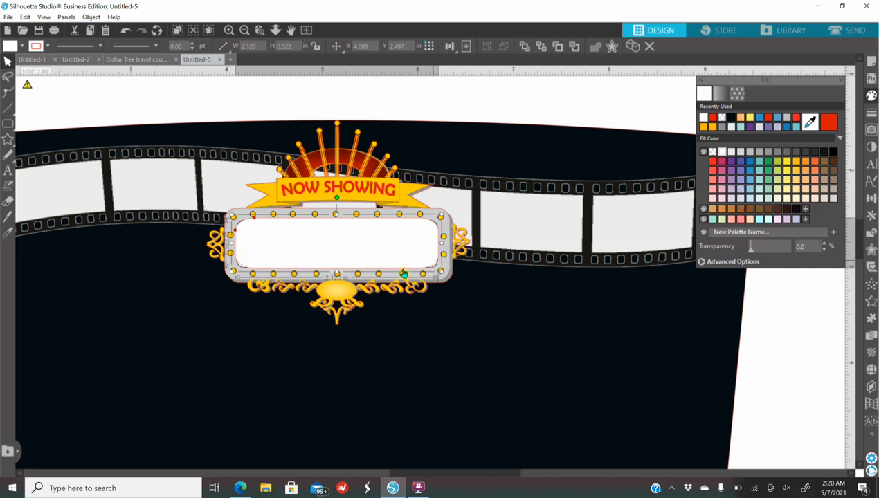
drag(335, 274, 336, 278)
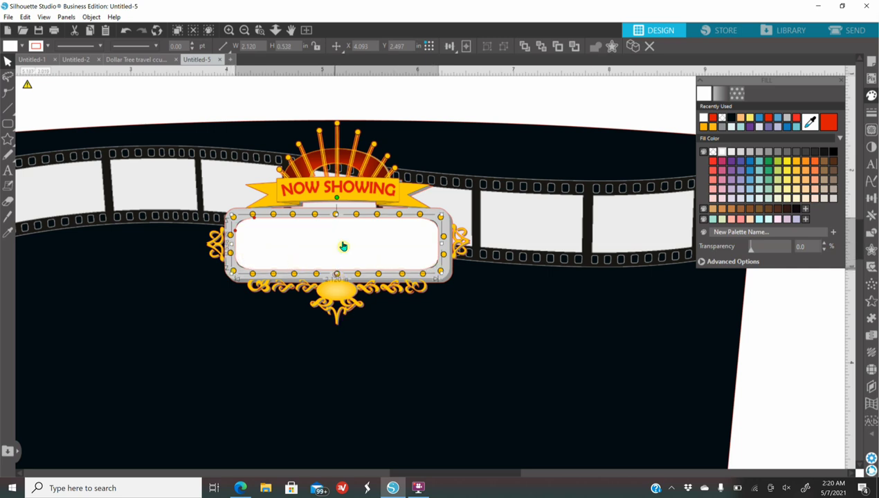
drag(444, 247, 447, 248)
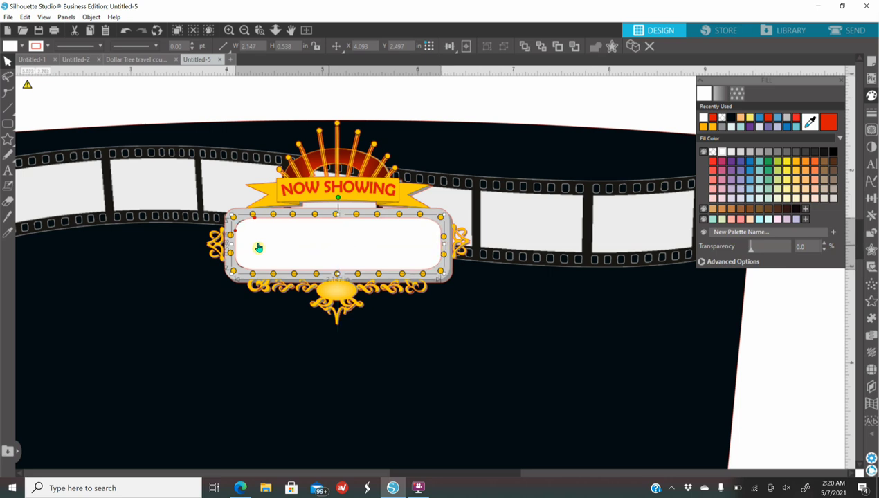
drag(231, 245, 231, 246)
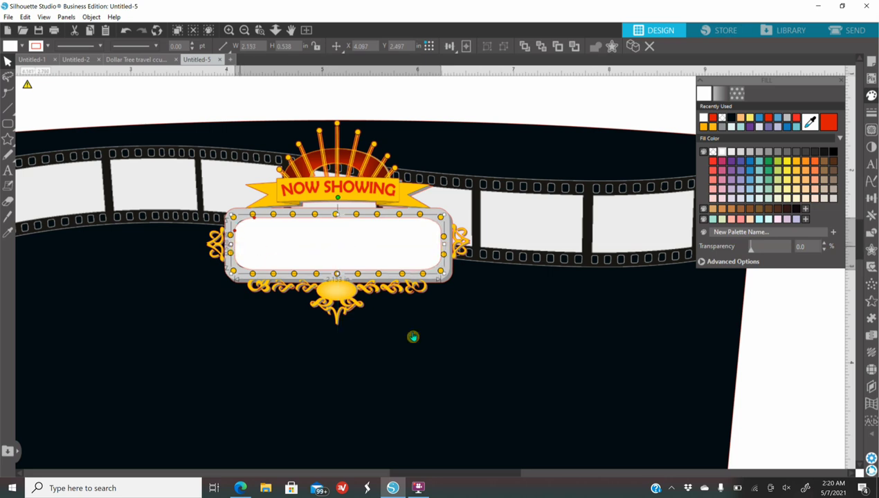
click(567, 386)
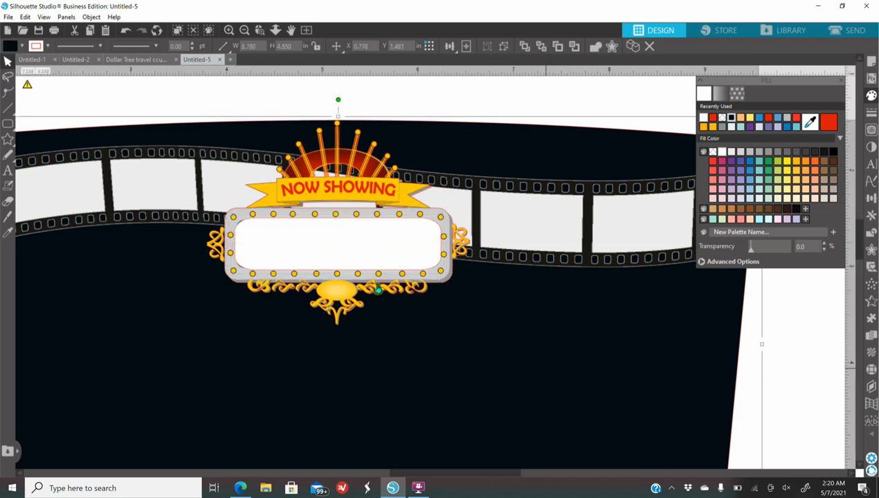
click(290, 259)
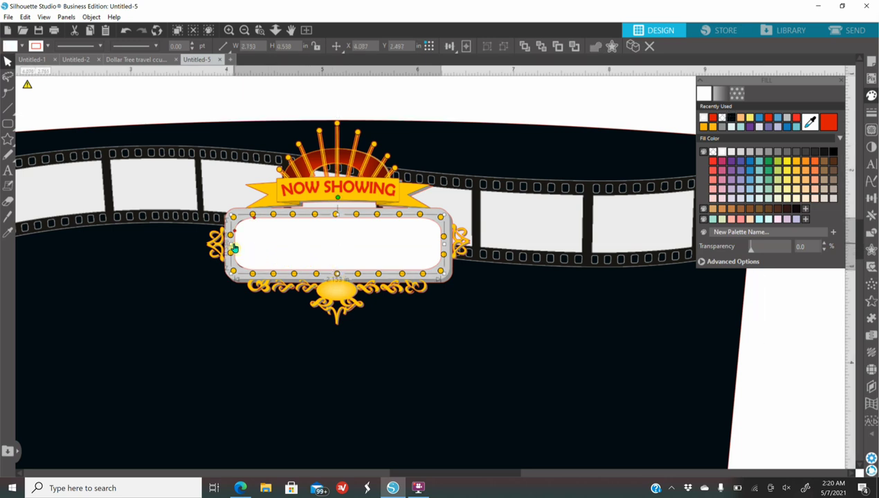
drag(232, 242, 234, 247)
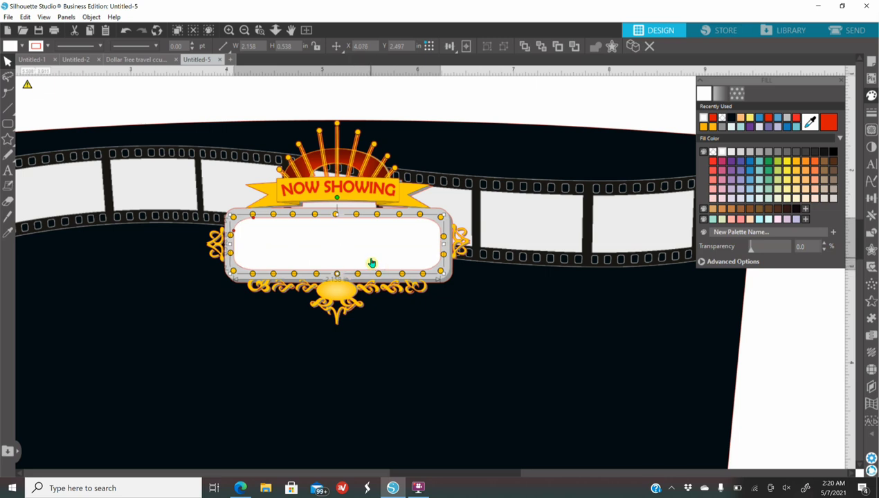
Set the rounded rectangle's line thickness to 0.25 pt and its line color to black
click(871, 112)
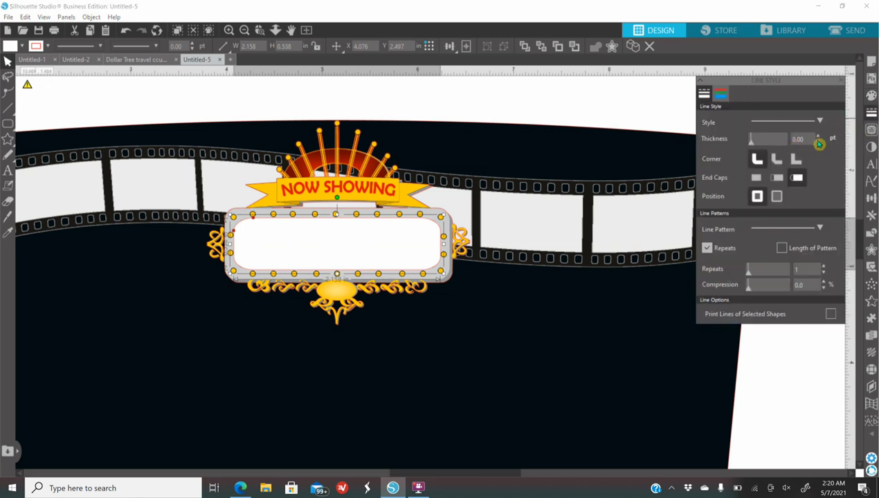
click(721, 95)
click(731, 118)
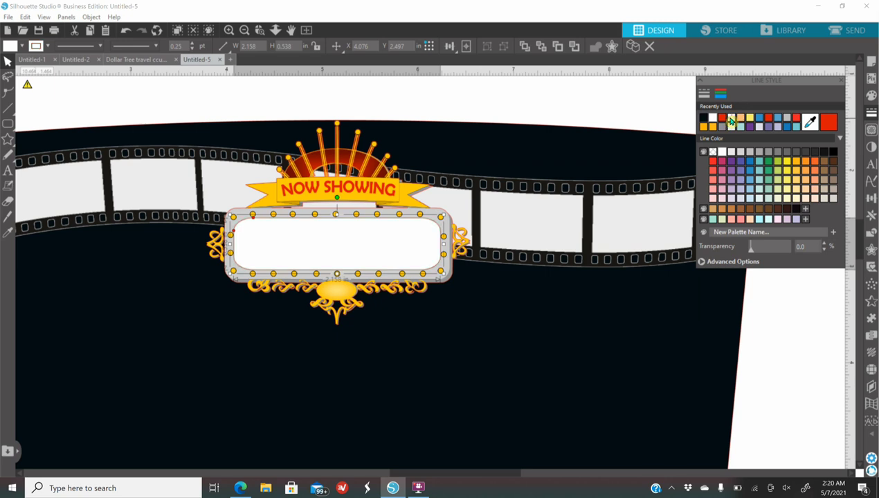
click(758, 393)
click(344, 279)
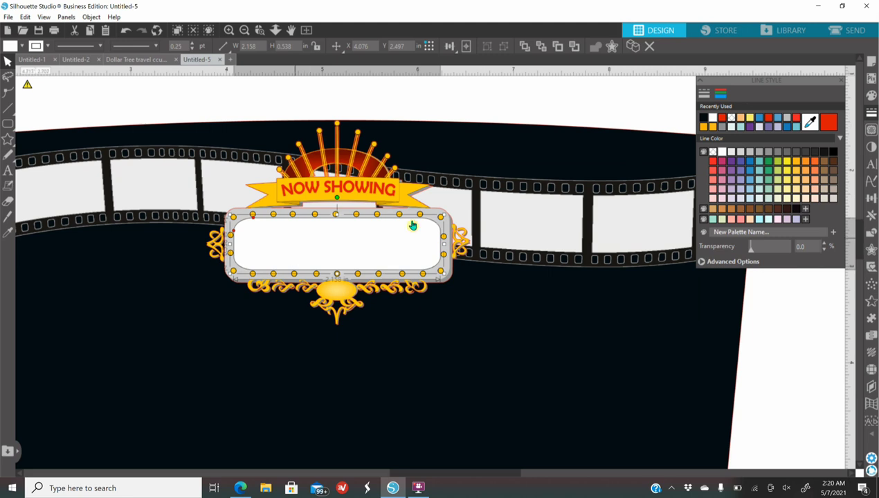
Group the white rounded rectangle with the "Now Showing" marquee
click(352, 191)
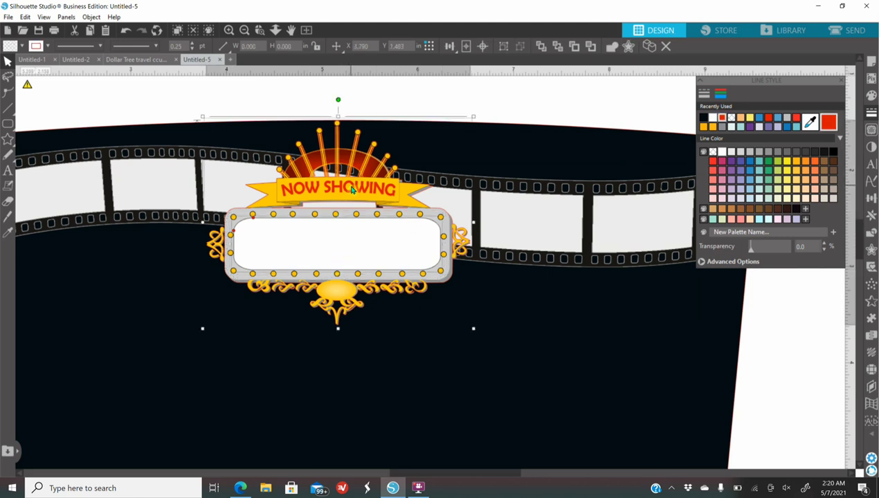
right_click(352, 190)
click(412, 350)
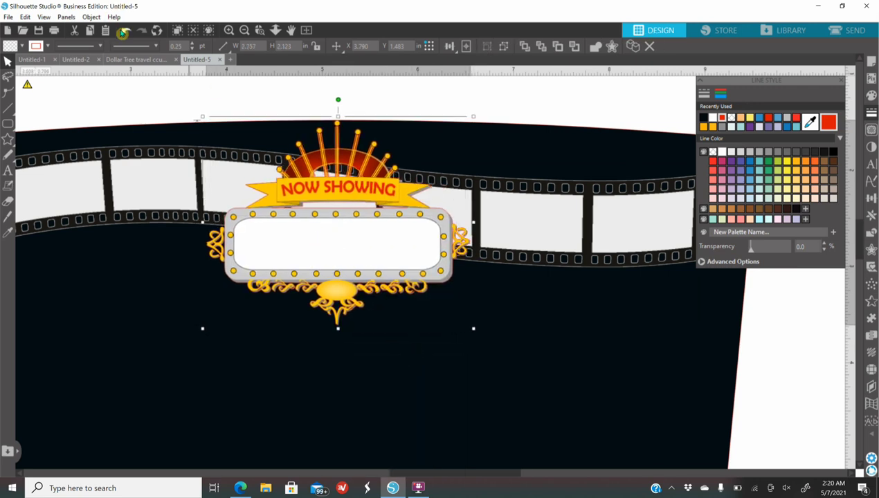
click(183, 102)
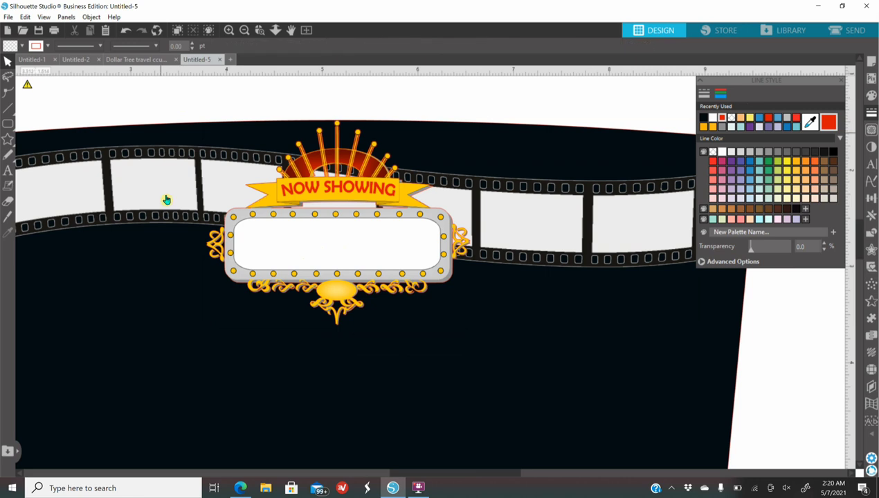
Add three lines of Berlin Sans FB Demi text at the marquee: "Featuring", the child's possessive name with "4th", and "Biryhday!"
click(7, 174)
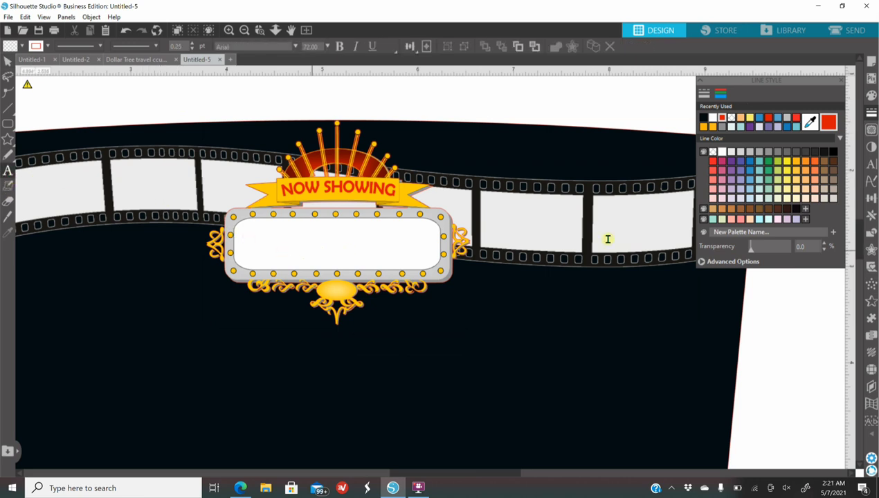
click(871, 166)
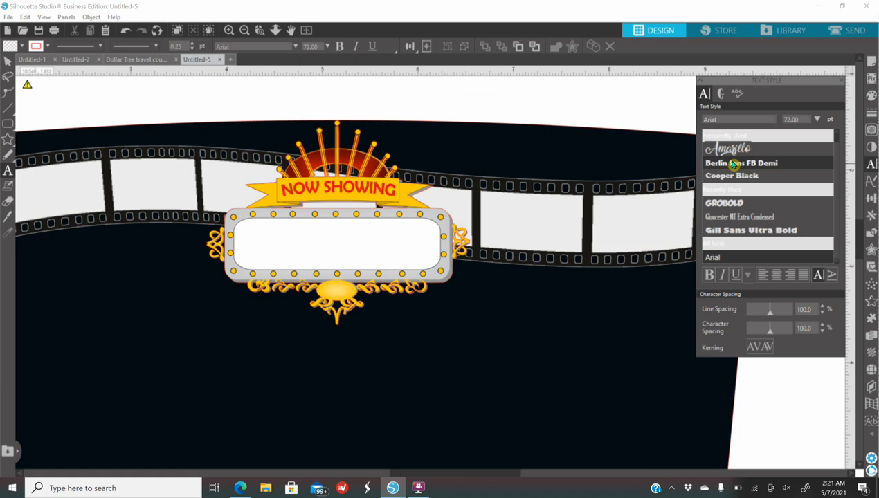
click(735, 164)
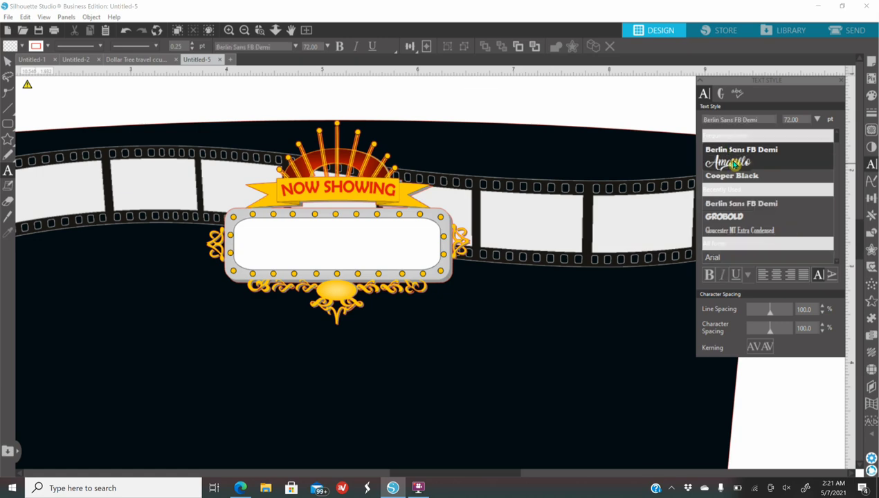
click(260, 242)
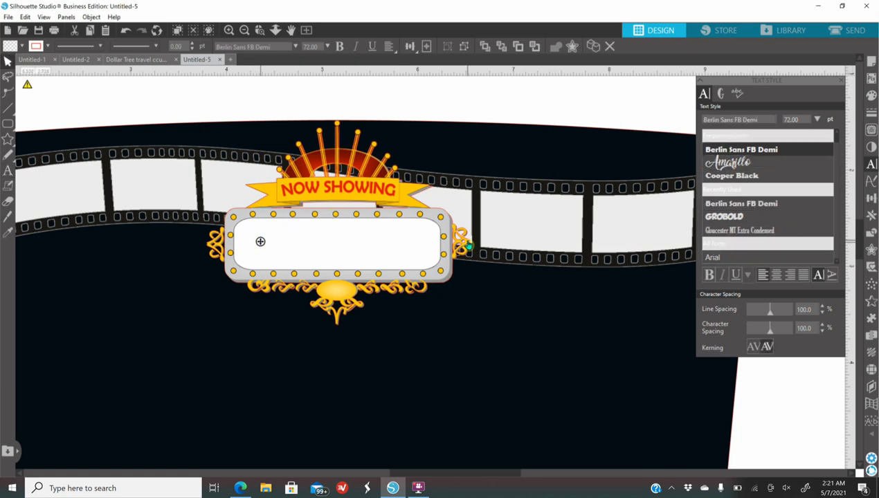
text(Featuring)
key(Return)
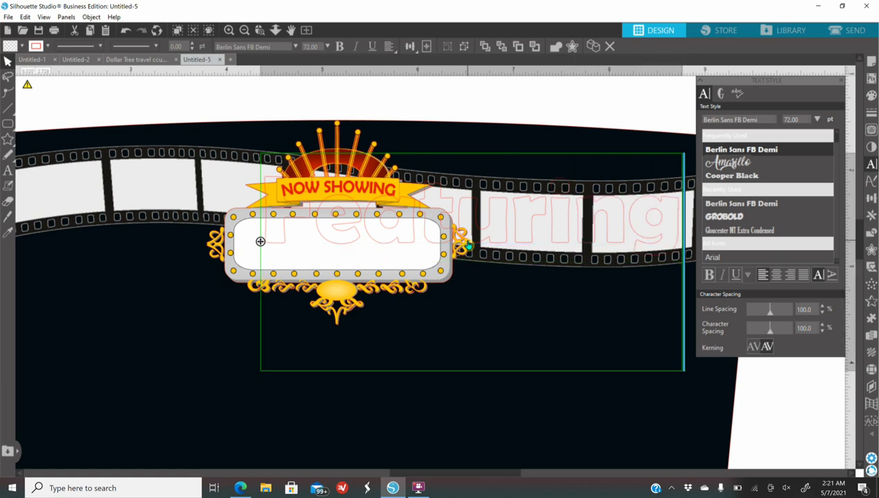
text(Seven's 4th)
key(Return)
text(Biryhday!)
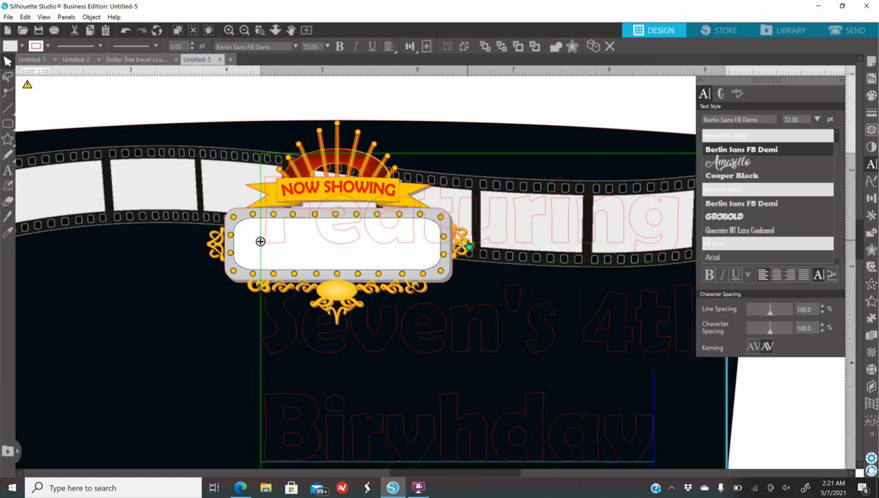
click(781, 423)
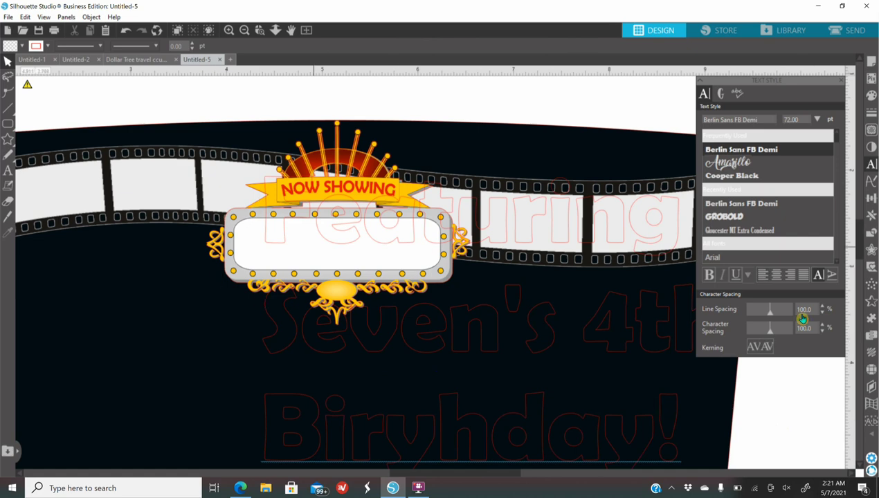
Fill the three-line marquee text with black
click(275, 247)
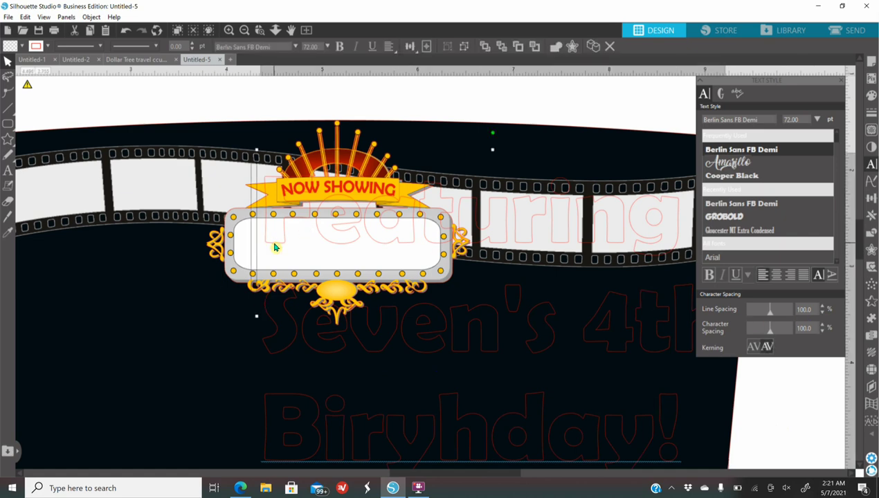
click(871, 99)
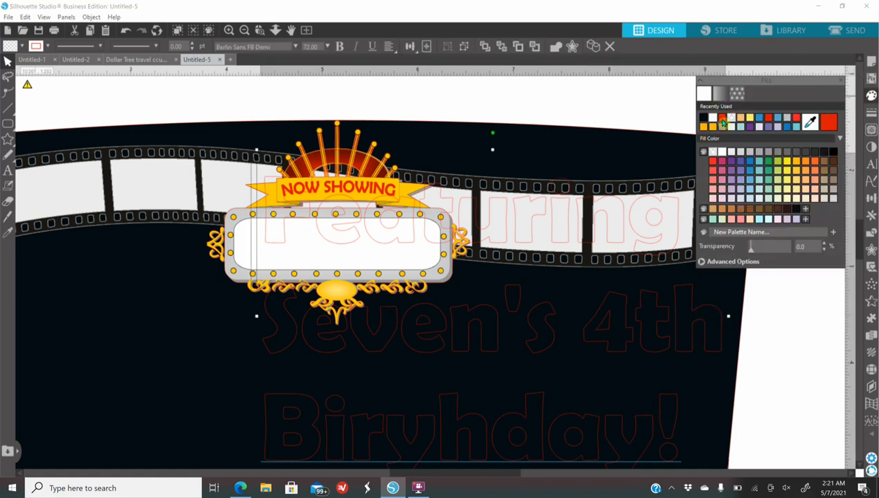
click(704, 118)
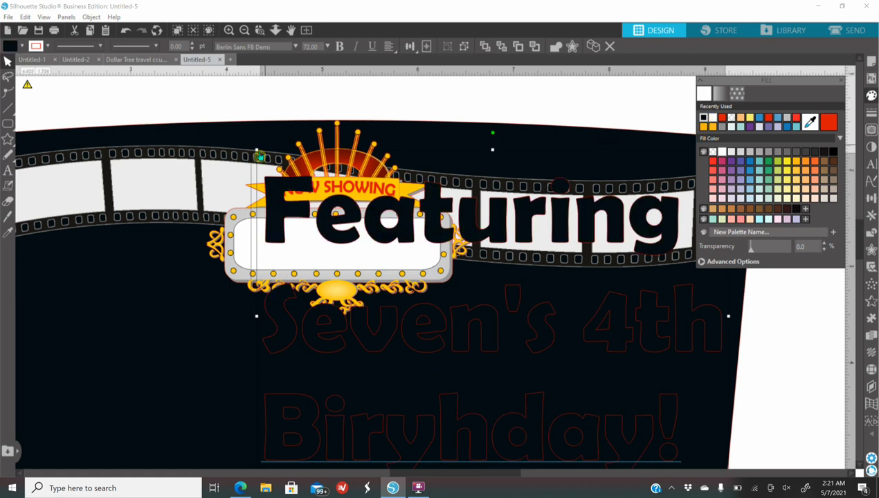
Scale the three-line birthday text down to 13.32 pt and position it inside the marquee's white panel
drag(257, 151, 554, 347)
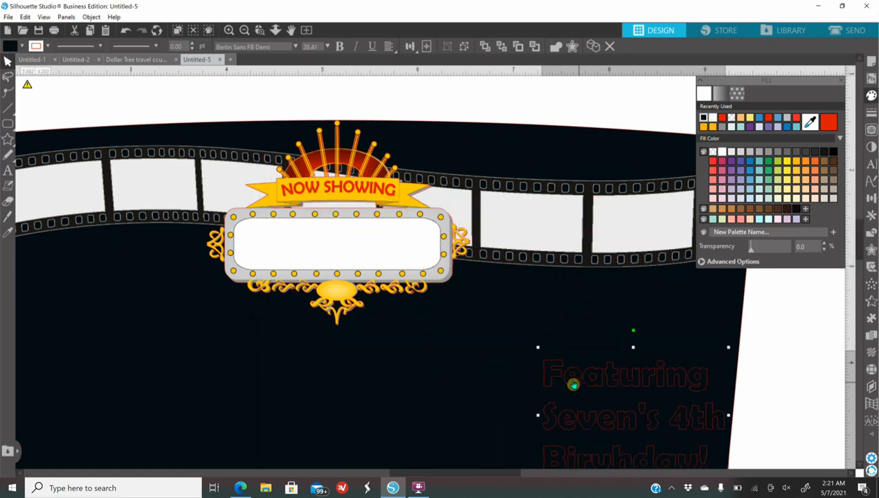
drag(549, 383, 254, 227)
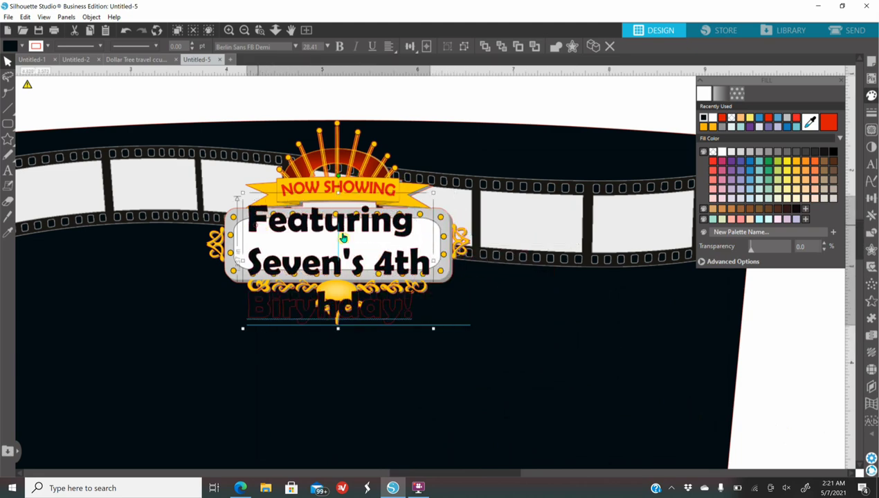
drag(433, 193, 374, 235)
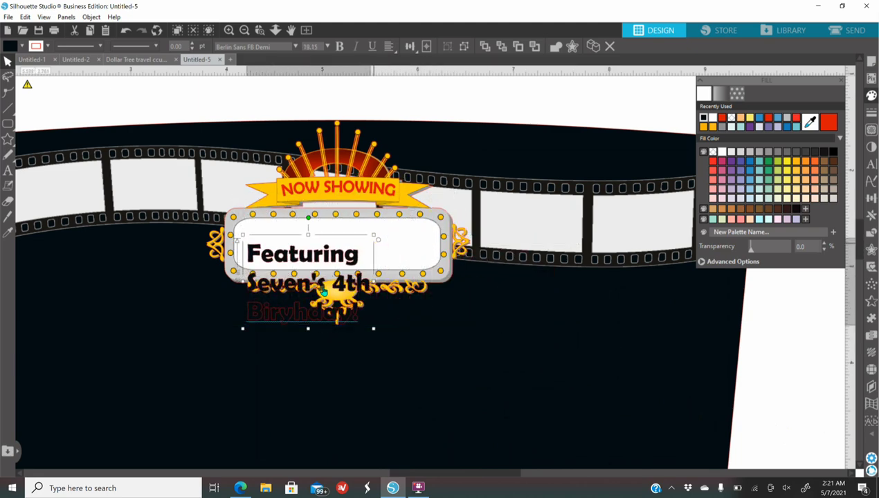
drag(294, 270, 325, 244)
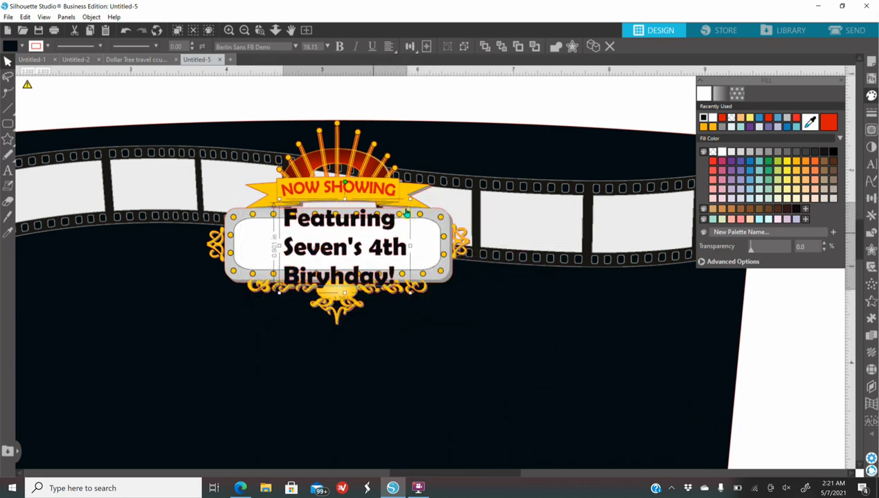
drag(412, 198, 377, 223)
drag(327, 262, 341, 244)
drag(392, 205, 379, 215)
drag(340, 255, 399, 241)
drag(304, 244, 286, 244)
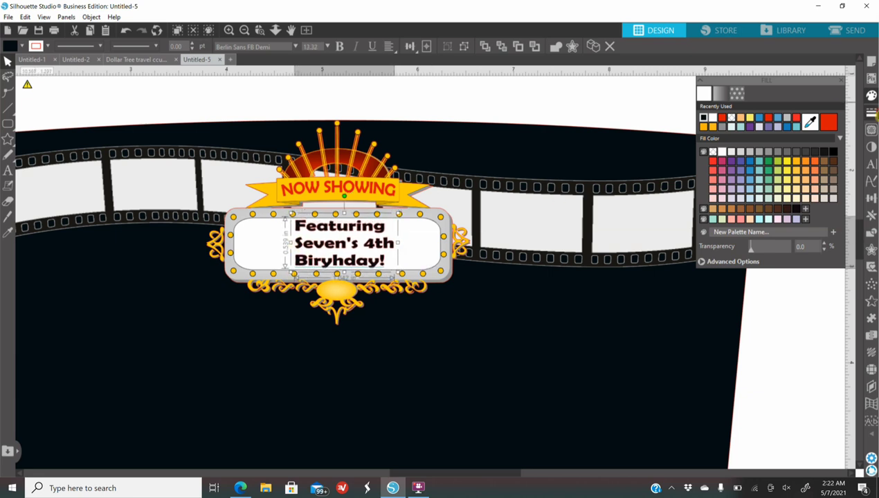
Remove the line color from the marquee text and nudge the text slightly left within the white panel
click(871, 112)
click(720, 93)
click(732, 121)
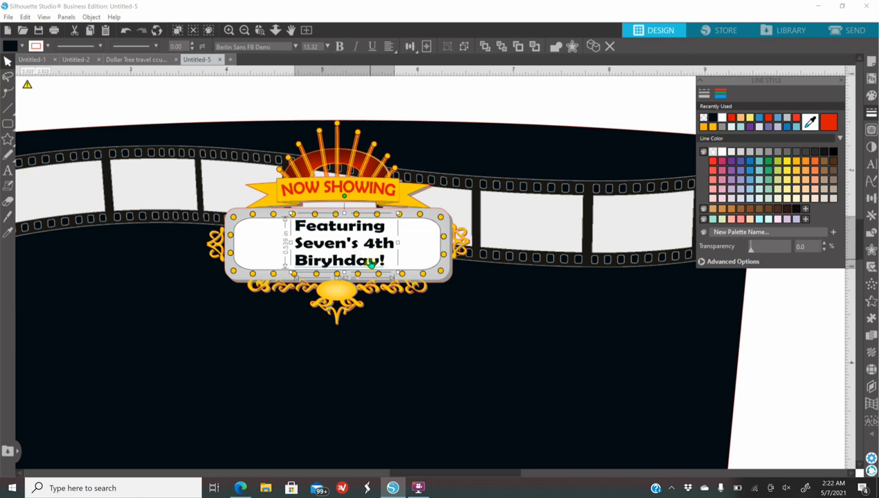
key(Left)
key(Left)
key(Left)
key(Left)
Correct the misspelled last line of the marquee text to "Birthday!"
double_click(324, 266)
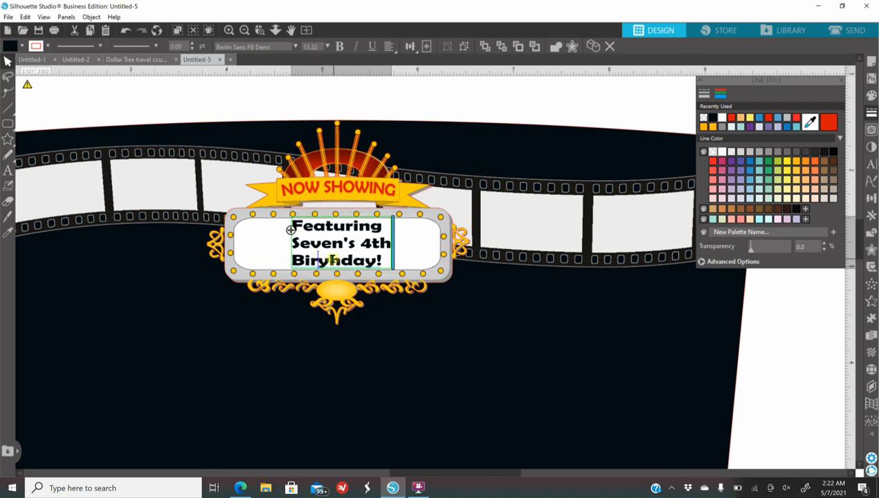
key(Left)
key(Left)
key(Left)
key(Left)
key(Left)
key(BackSpace)
text(t)
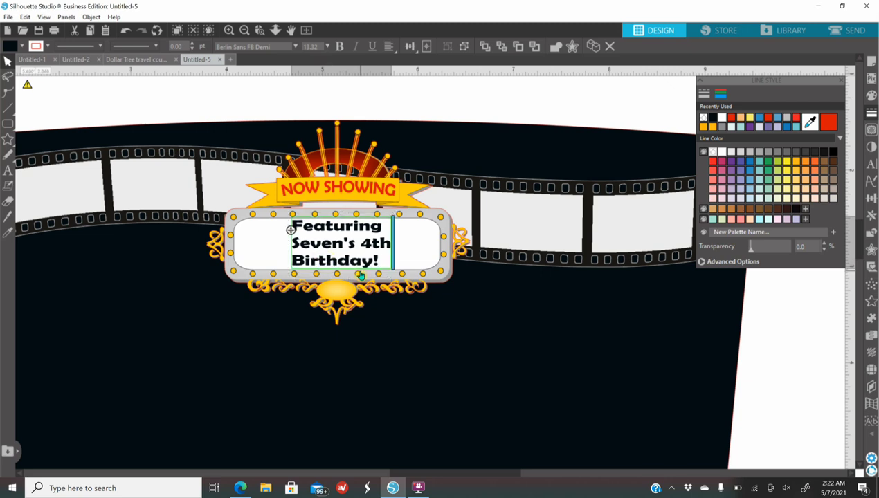
click(803, 362)
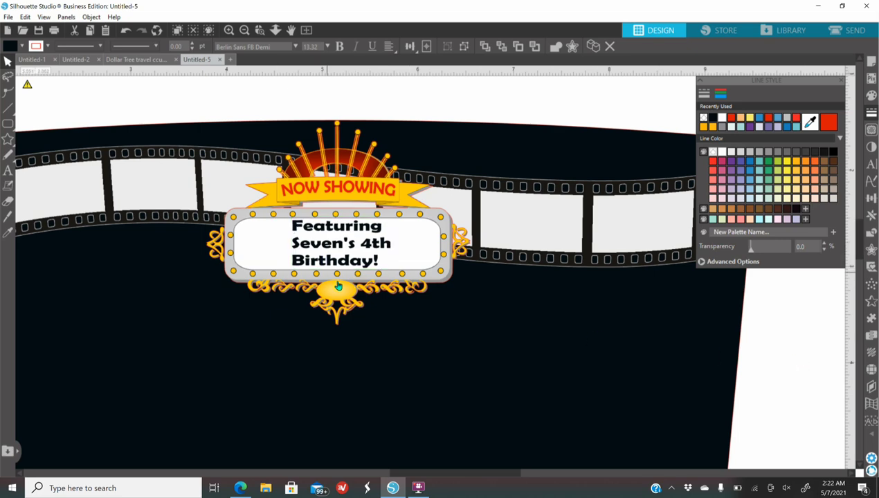
key(Escape)
Merge the "cam corder" image, scale it to about 1.15 x 2.69 in, and place it below the film strip, left of the marquee
click(244, 30)
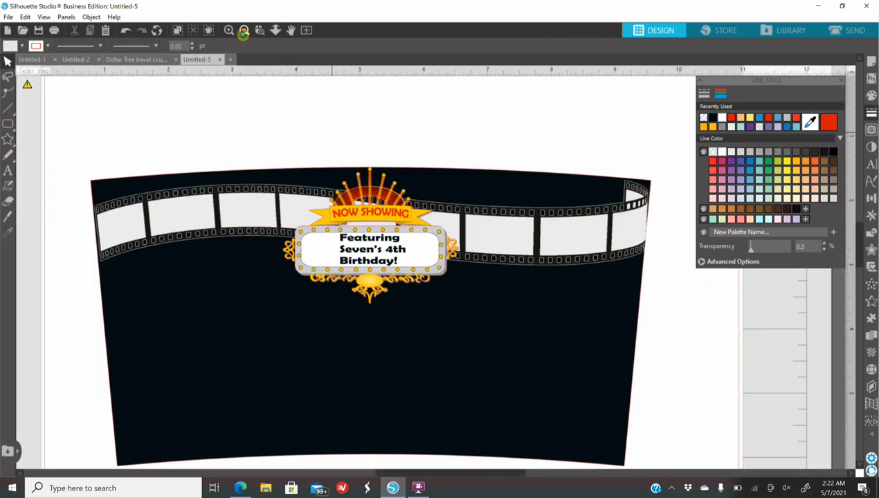
click(243, 31)
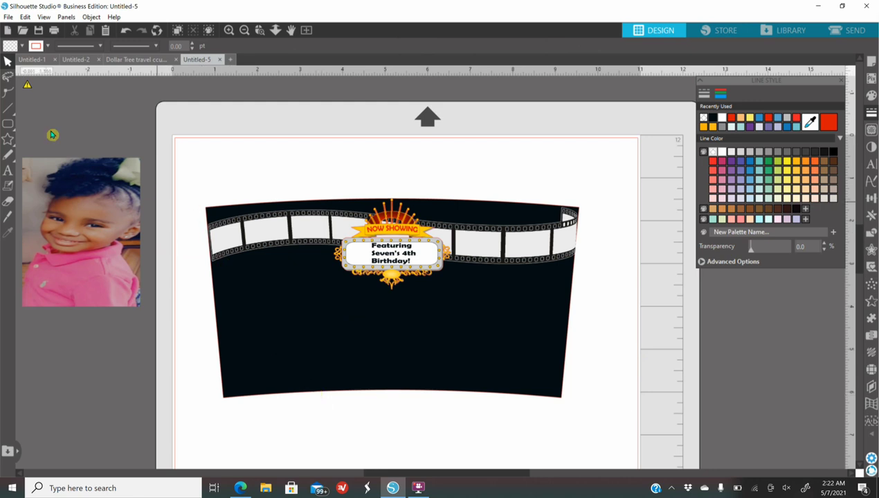
click(6, 19)
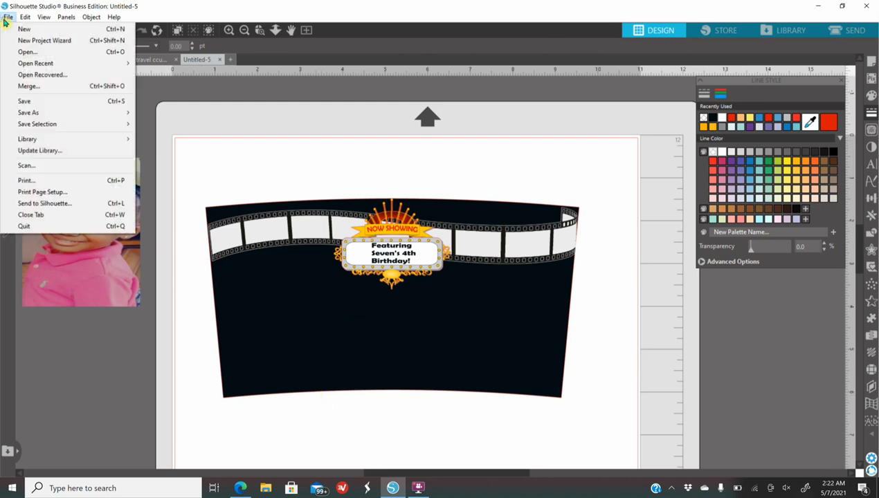
click(31, 87)
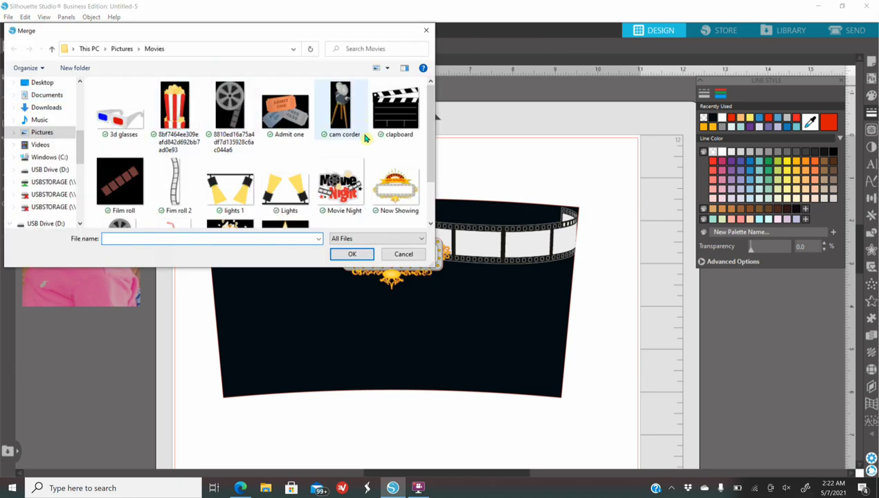
click(340, 111)
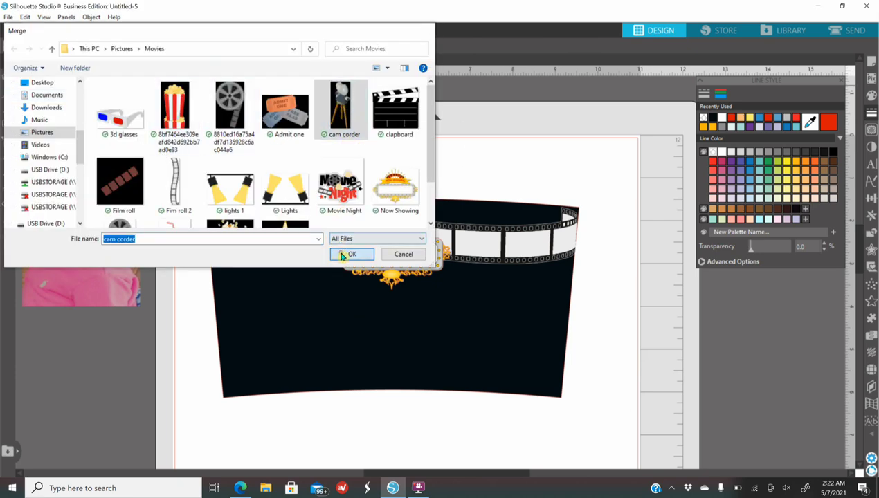
click(349, 254)
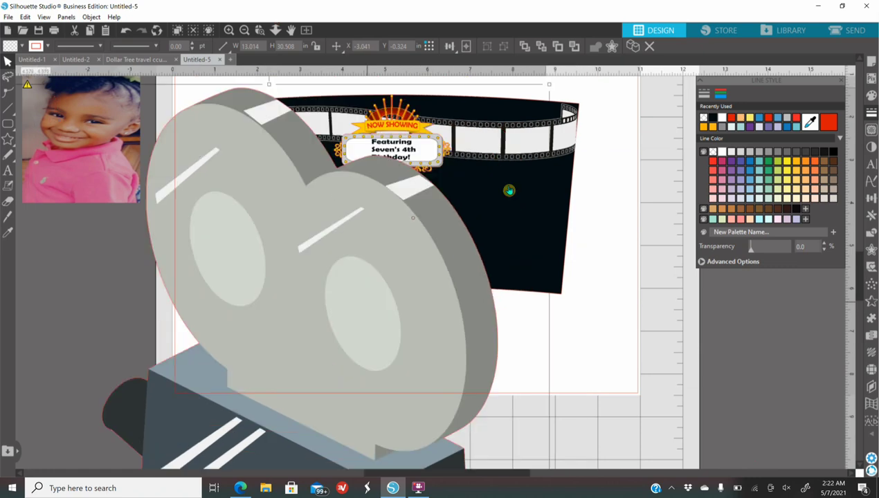
mouse_move(508, 191)
mouse_down()
mouse_move(308, 383)
mouse_move(563, 92)
mouse_move(489, 143)
mouse_move(214, 166)
mouse_move(432, 367)
mouse_move(271, 122)
mouse_move(230, 379)
mouse_move(349, 163)
mouse_move(305, 273)
mouse_move(315, 325)
mouse_up()
click(7, 201)
key(v)
mouse_move(308, 368)
mouse_down()
mouse_move(343, 370)
mouse_move(290, 192)
mouse_move(295, 186)
mouse_up()
Merge the popcorn image, scale it to about 0.81 x 1.46 in, and place it over the camera tripod's lower right
click(8, 17)
click(41, 88)
double_click(199, 132)
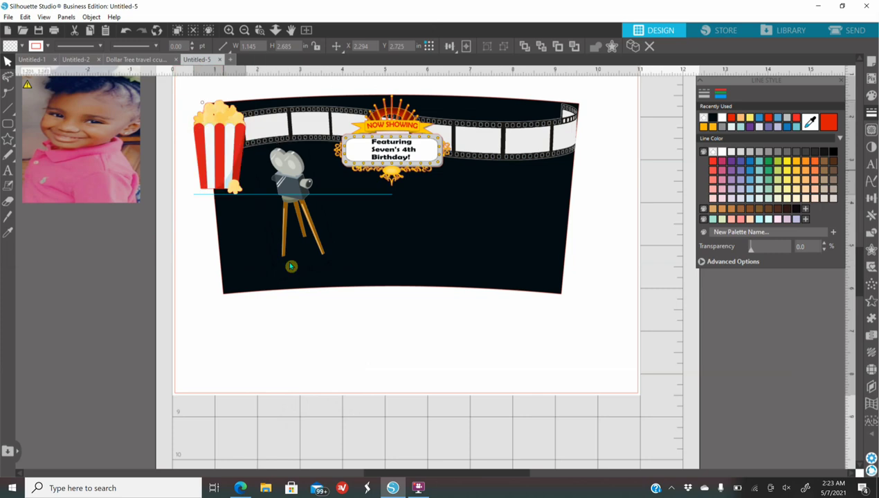
drag(207, 136, 297, 290)
drag(328, 208, 305, 245)
drag(285, 275, 310, 247)
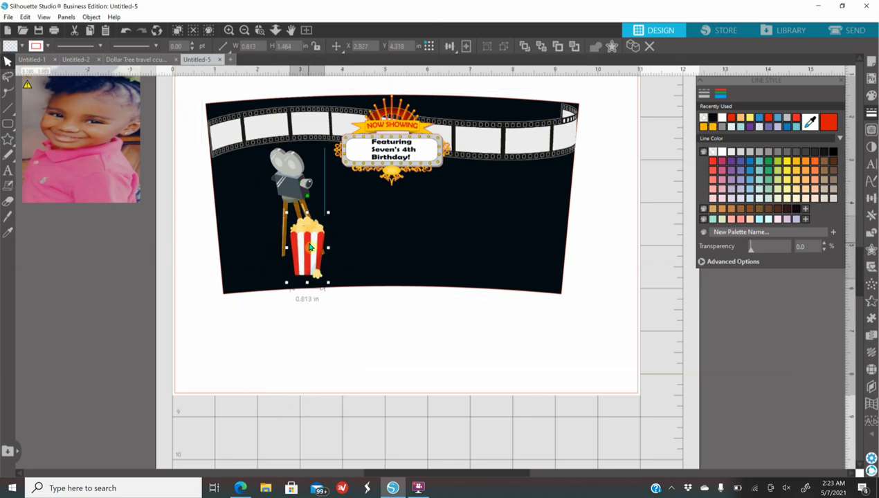
Merge the red drink cup image from the Movies folder and move it to the wrap's lower edge
click(8, 17)
click(42, 87)
scroll(256, 137, down, 2)
double_click(172, 181)
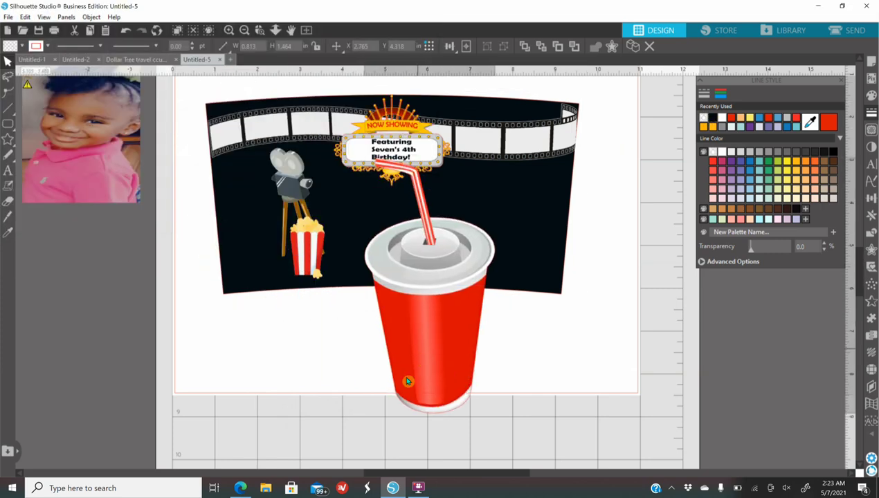
drag(420, 358, 409, 379)
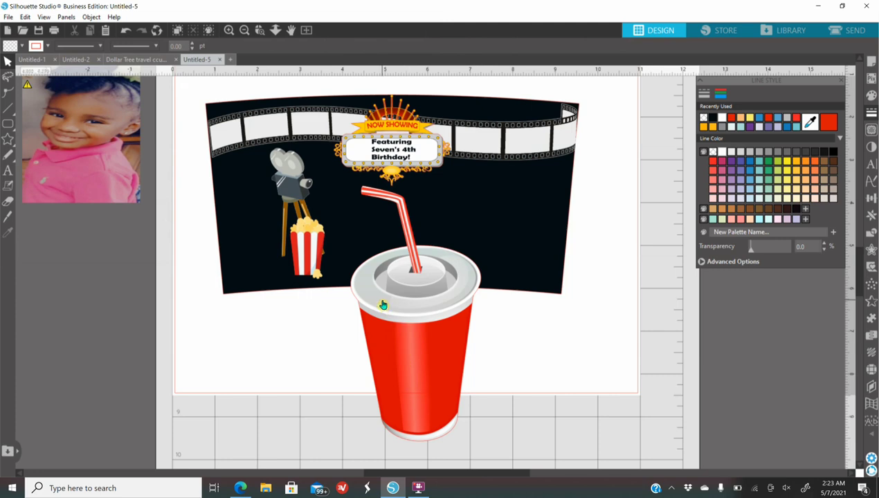
Flip the drink cup horizontally, scale it to about 0.61 in wide, and set it beside the popcorn
click(411, 344)
right_click(412, 344)
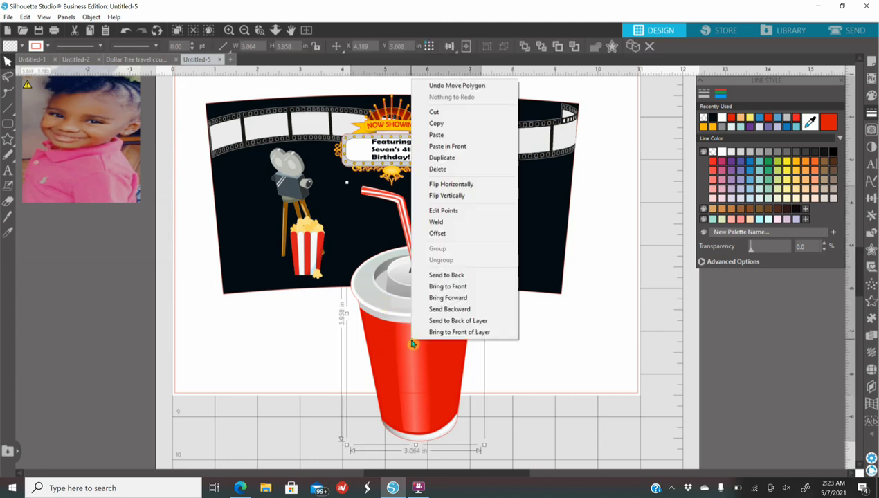
click(463, 185)
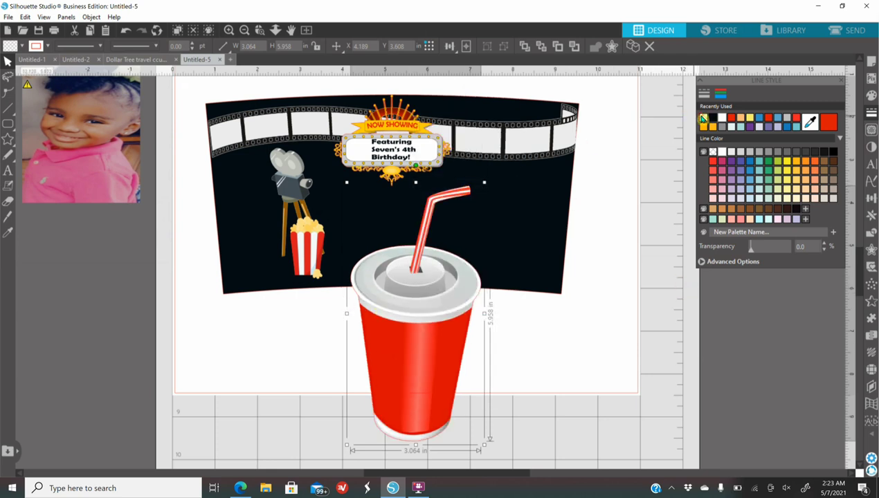
drag(485, 187, 350, 222)
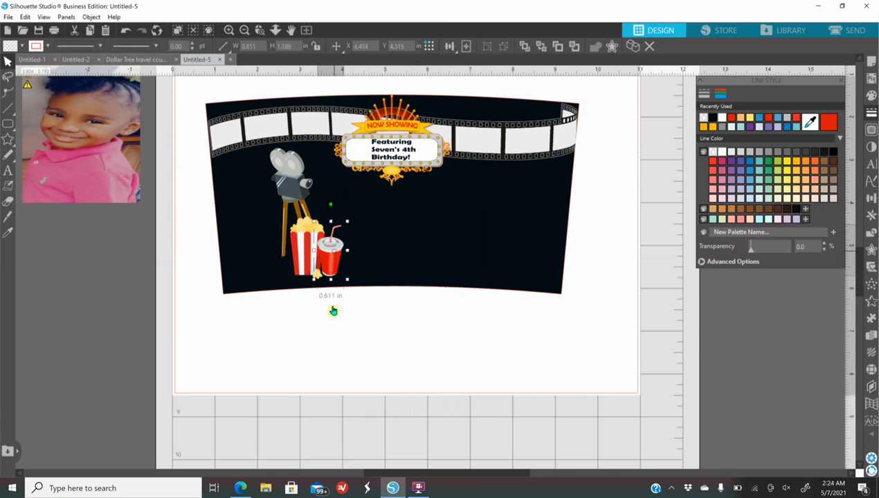
Merge the "Admit one" tickets image, shrink it, and place it in the wrap's lower right area
click(190, 145)
key(ctrl+m)
click(345, 253)
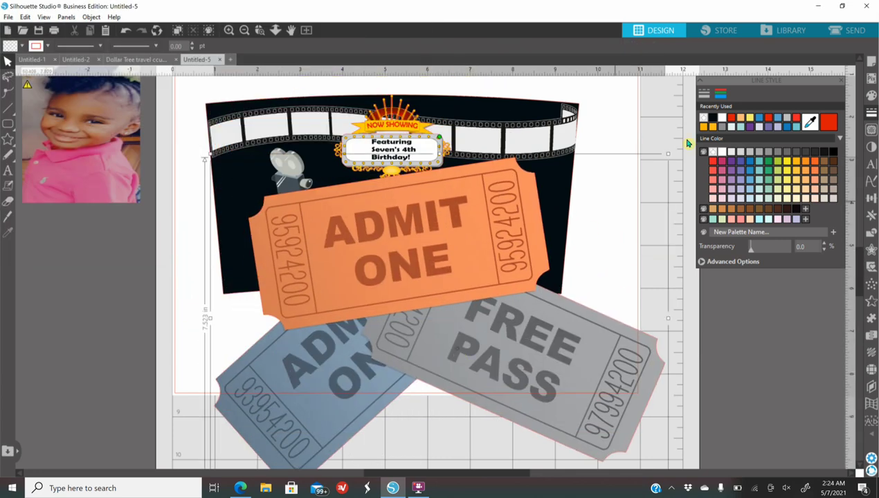
drag(212, 194, 488, 222)
drag(557, 295, 550, 279)
Merge the "3d glasses" image, shrink it, and place it above the tickets under the film strip
key(ctrl+m)
click(345, 253)
drag(668, 322, 525, 181)
click(436, 398)
Merge the film reel image, scale it to about 1.13 x 1.83 in, rotate it, and place it beside the camera above the drink
click(9, 17)
click(28, 73)
click(338, 251)
drag(331, 295, 420, 349)
drag(395, 261, 329, 361)
drag(401, 322, 347, 209)
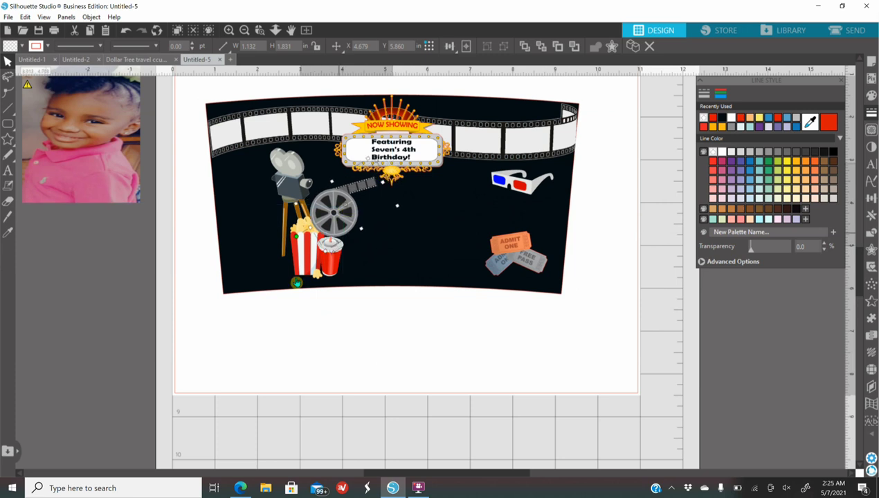
Bring the popcorn and drink cup in front of the film reel and shift them slightly together
click(321, 264)
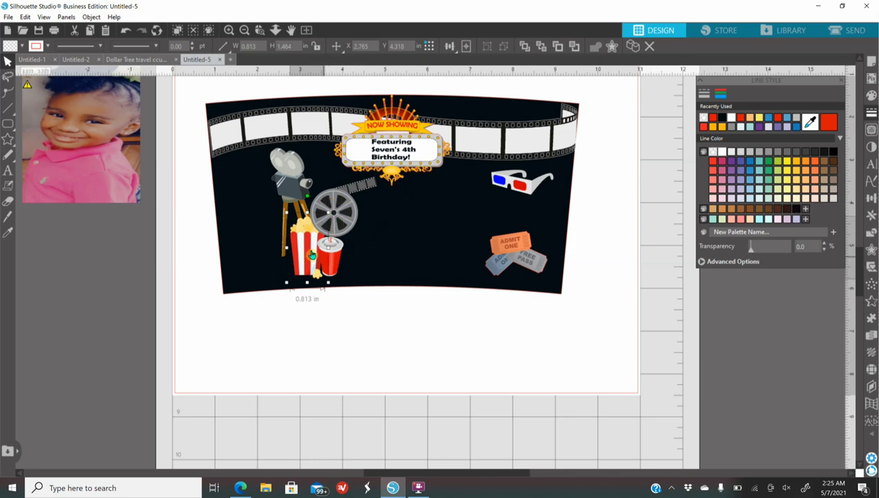
shift+click(331, 259)
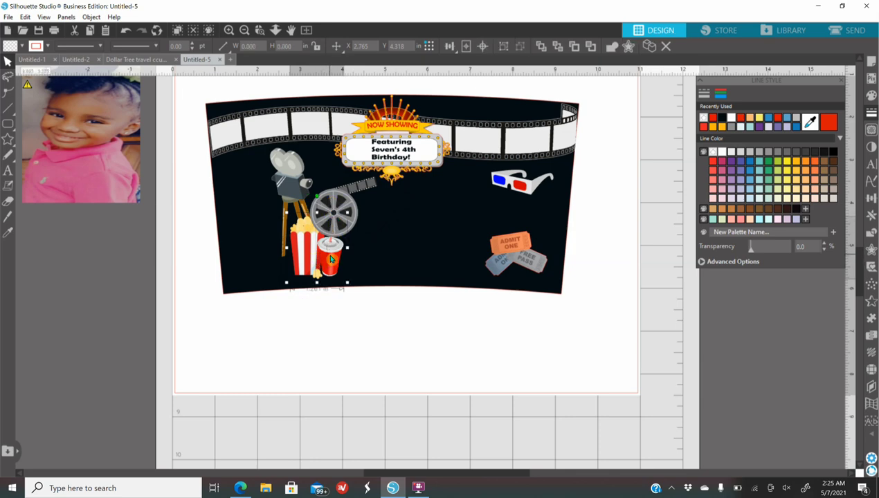
right_click(331, 259)
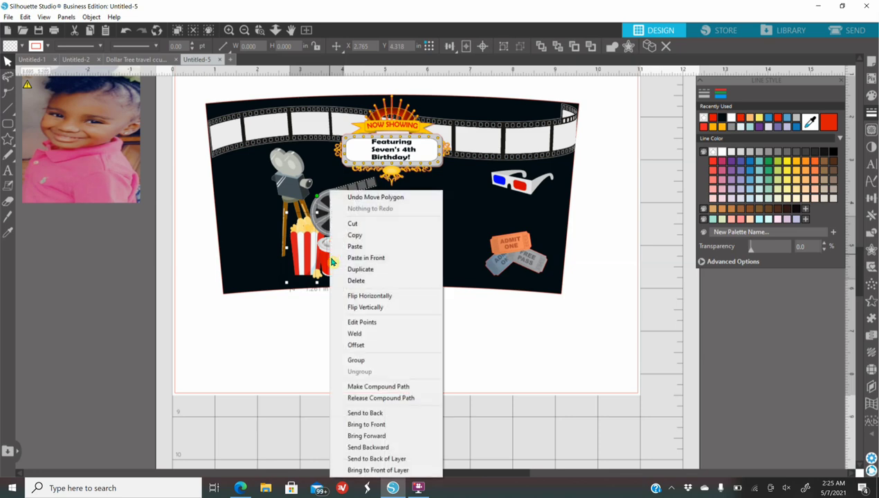
click(378, 424)
click(383, 383)
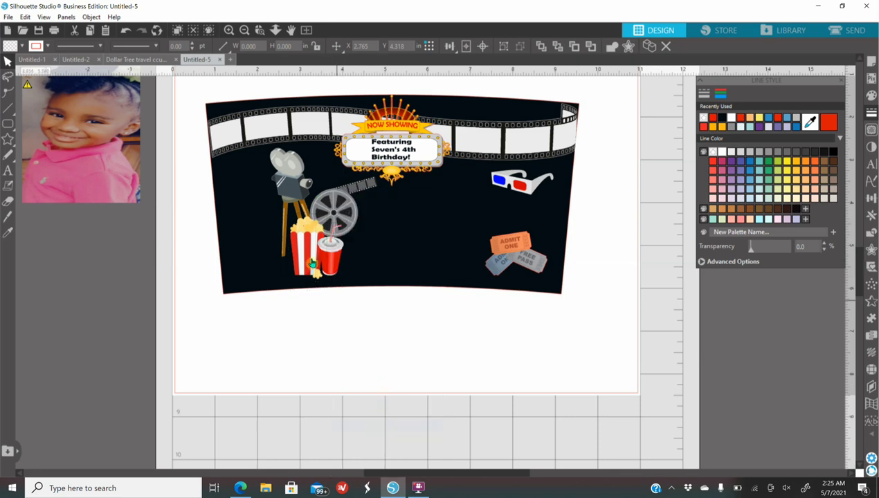
click(323, 258)
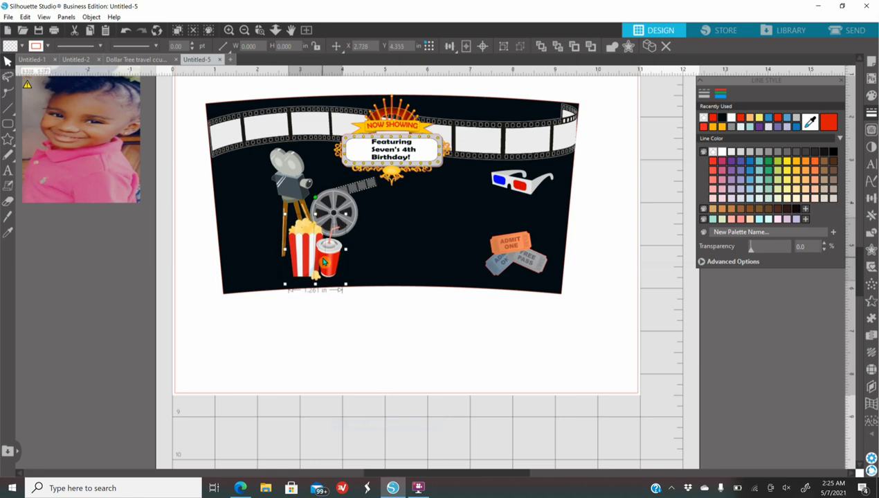
Merge the "clapboard" image, scale it to about 2.16 x 1.89 in, tilt it, and place it below the marquee
key(ctrl+m)
click(339, 255)
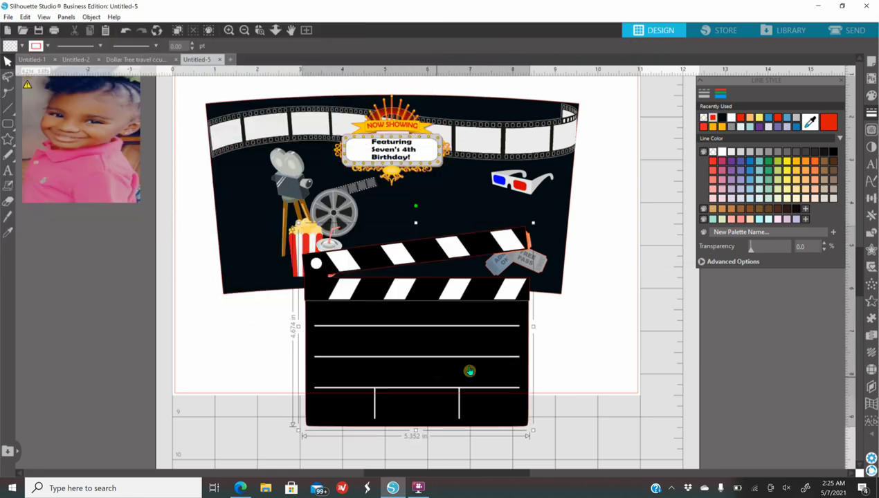
drag(421, 368, 406, 242)
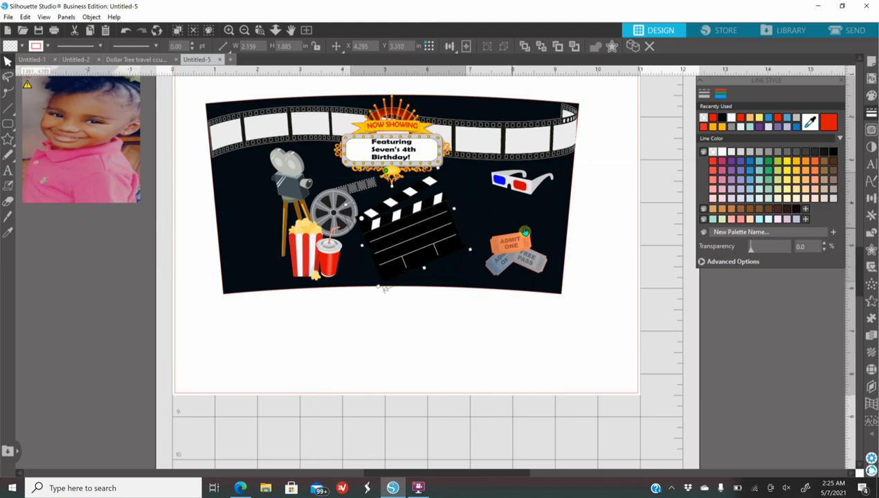
Give the clapboard a white outline with a 0.50 pt line thickness
click(731, 120)
click(704, 92)
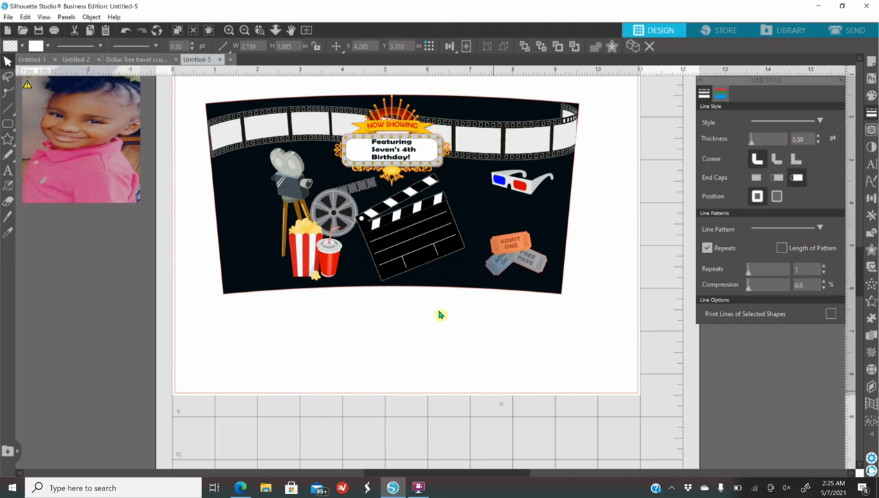
click(463, 358)
Merge the "Movie Night" image from the Movies folder into the design
scroll(393, 344, up, 2)
scroll(393, 344, up, 1)
click(720, 93)
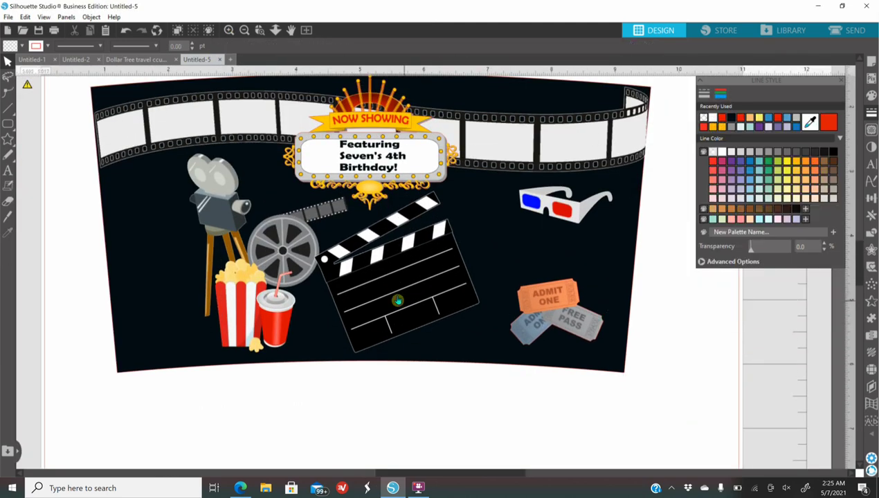
click(7, 17)
click(65, 108)
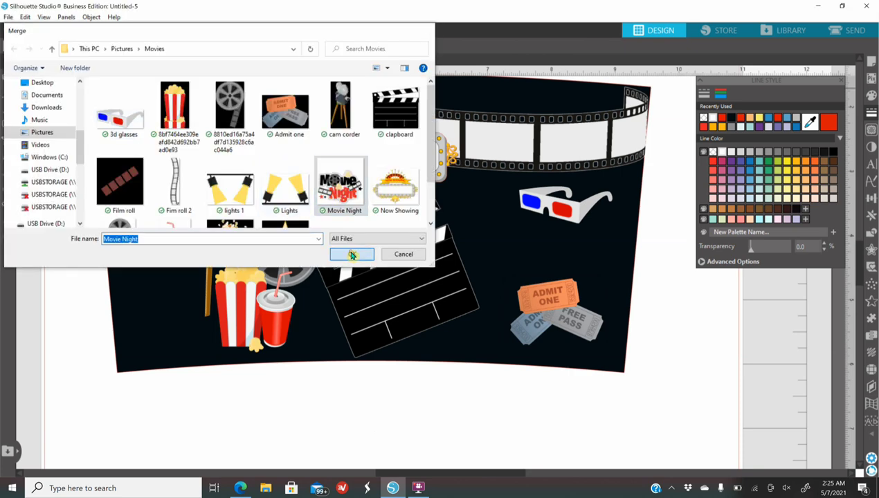
click(341, 251)
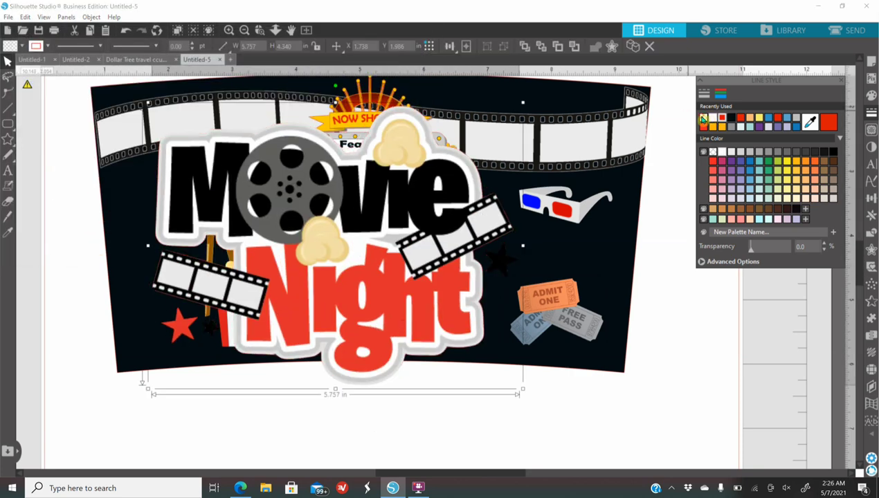
Scale the Movie Night image to about 0.93 x 0.70 in, place it on the clapboard, and tilt it to match
drag(485, 129, 506, 177)
drag(544, 151, 406, 298)
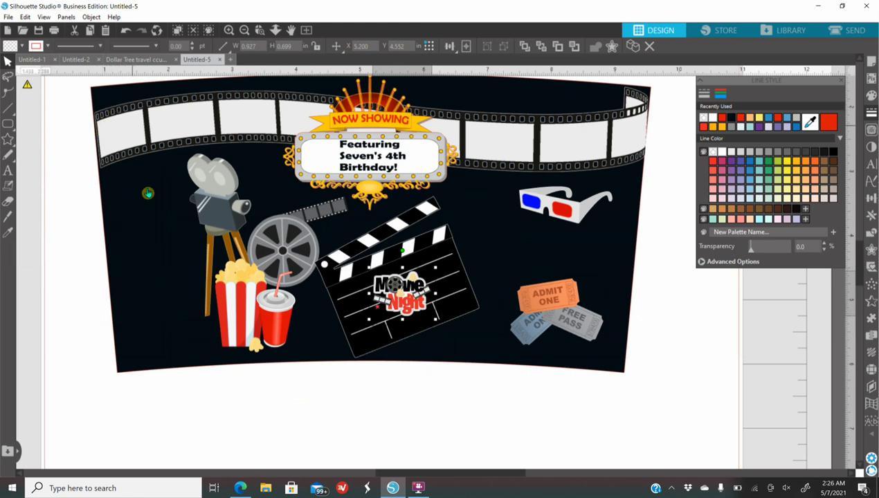
drag(404, 251, 375, 260)
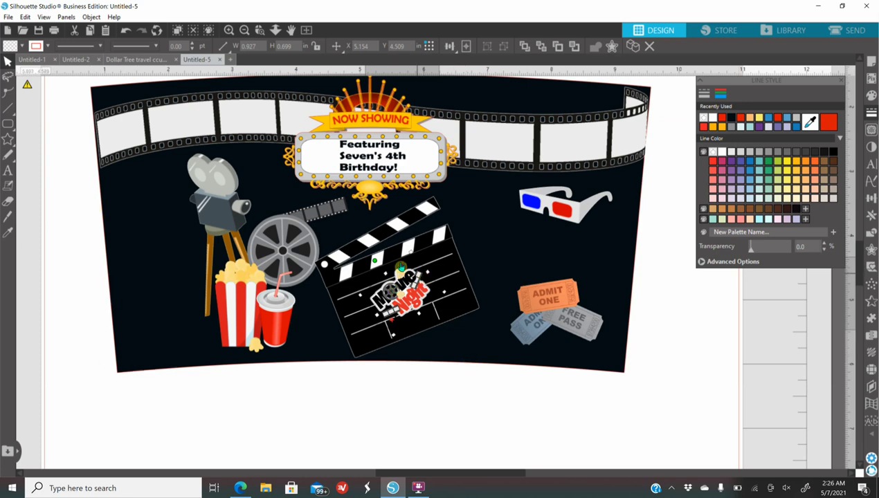
drag(409, 252, 419, 238)
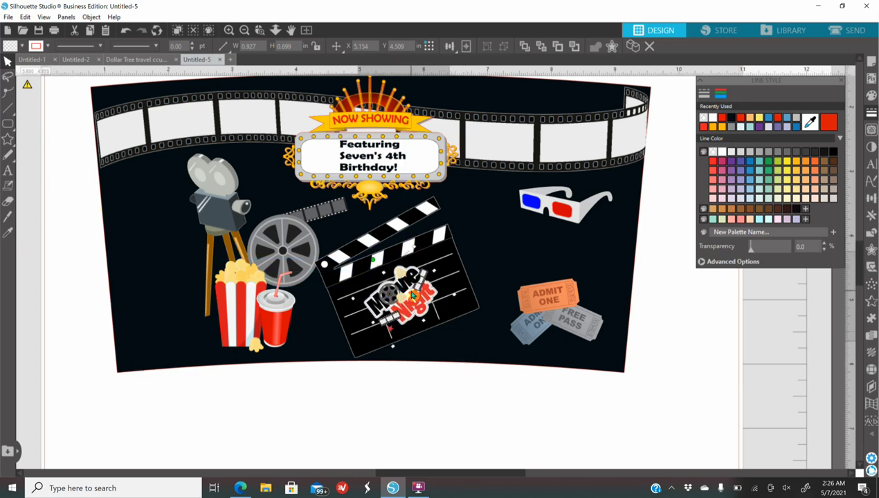
click(189, 331)
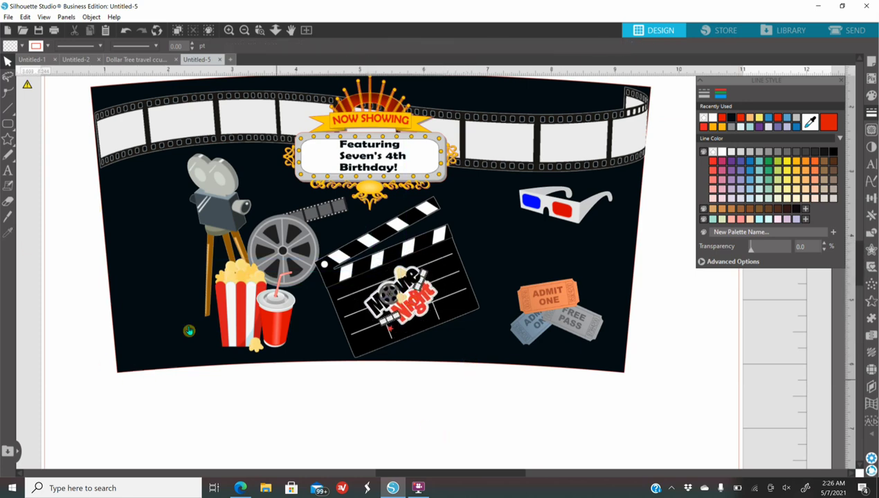
Enlarge the popcorn and drink cup slightly
drag(297, 353, 308, 367)
click(311, 346)
Merge the star image from the Movies folder, scale it to about 1.79 x 1.71 in, and place it on the wrap
key(ctrl+m)
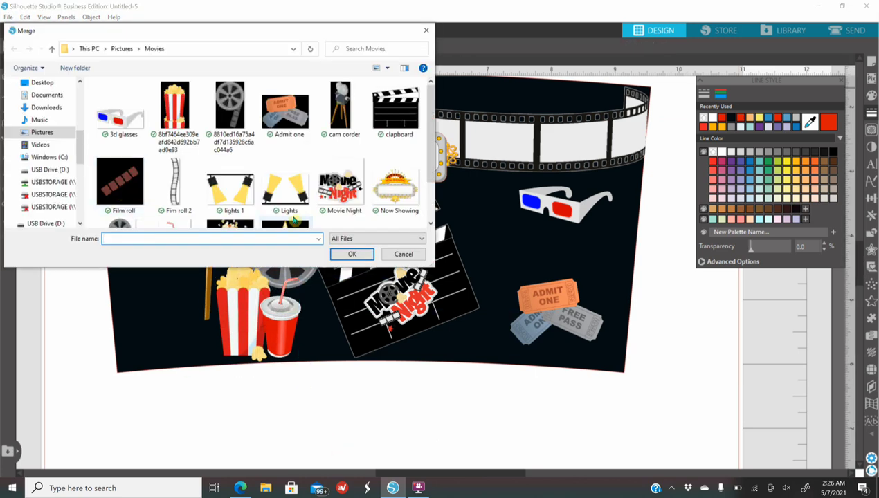
scroll(284, 187, down, 2)
double_click(282, 186)
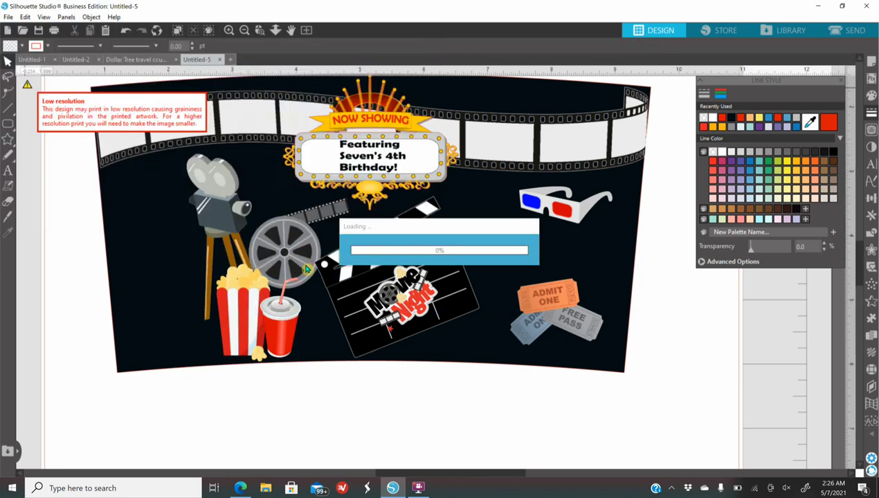
click(245, 30)
click(244, 30)
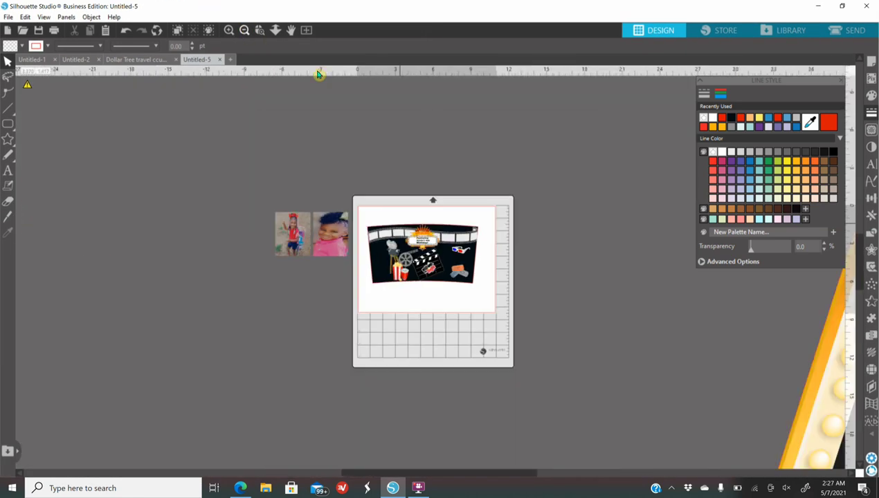
scroll(482, 249, down, 3)
drag(482, 249, 484, 198)
Shrink the star, place it between the camcorder and the marquee, and put a smaller copy above the film reel
click(229, 29)
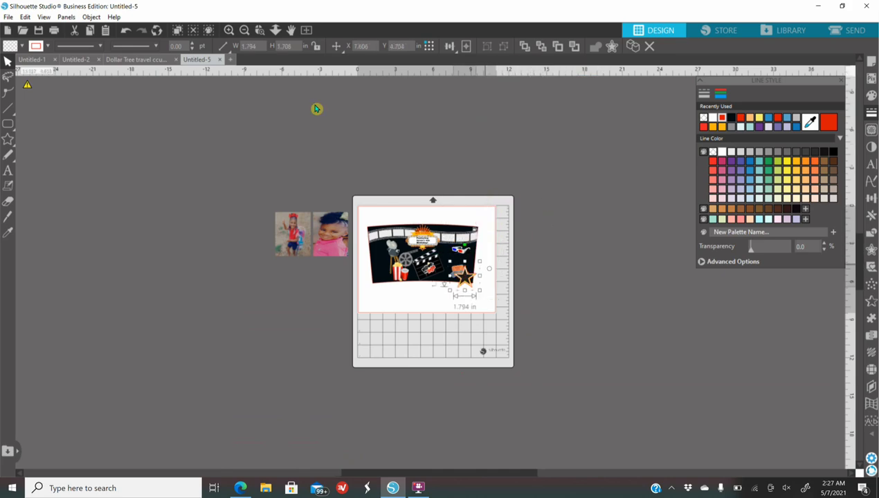
click(230, 30)
click(229, 29)
drag(477, 232, 299, 193)
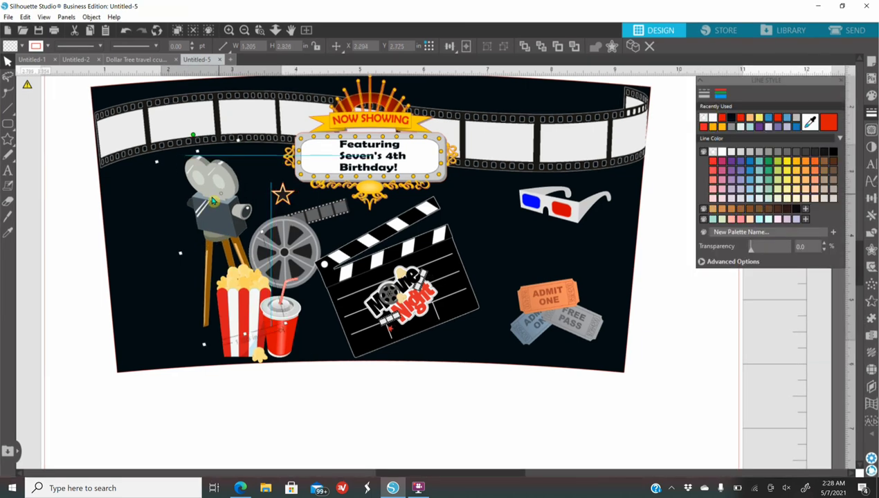
drag(282, 197, 258, 169)
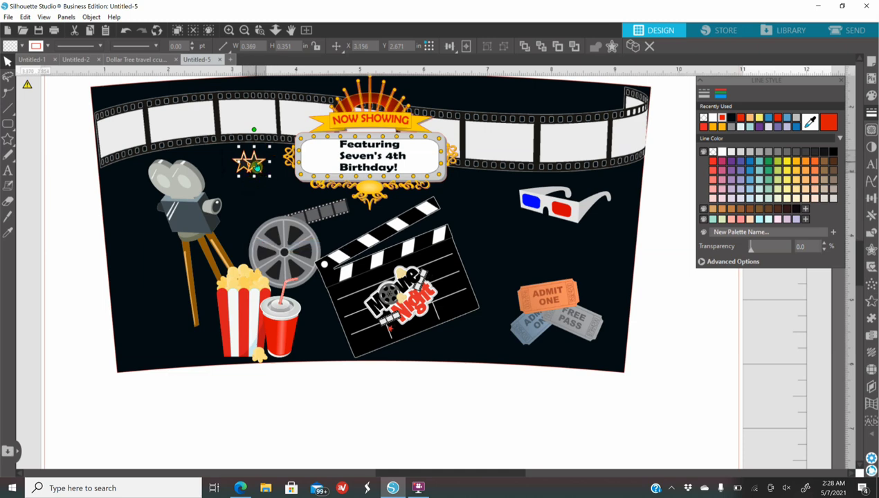
drag(258, 168, 294, 209)
Duplicate the star twice, placing one beside the film reel and a tilted one of about 0.51 x 0.48 in by the 3D glasses
right_click(246, 169)
click(246, 168)
drag(246, 169, 236, 235)
right_click(233, 216)
click(281, 296)
drag(333, 225, 604, 182)
drag(575, 220, 578, 229)
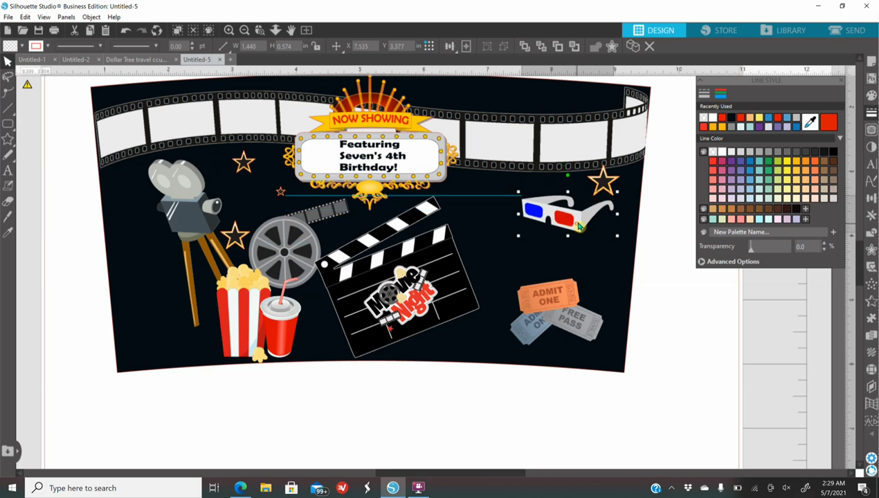
drag(604, 182, 597, 186)
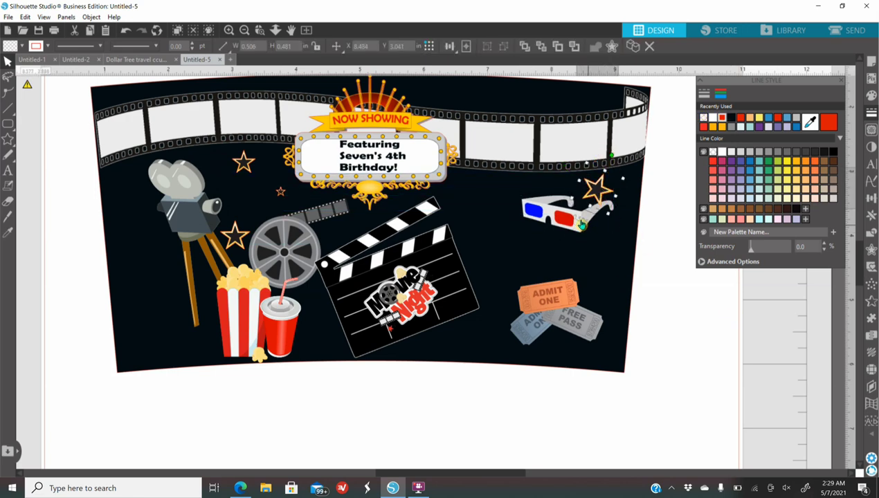
Duplicate more stars, placing a small one on the marquee side of the 3D glasses and another beside the admission tickets
right_click(586, 185)
click(613, 265)
drag(582, 192, 513, 219)
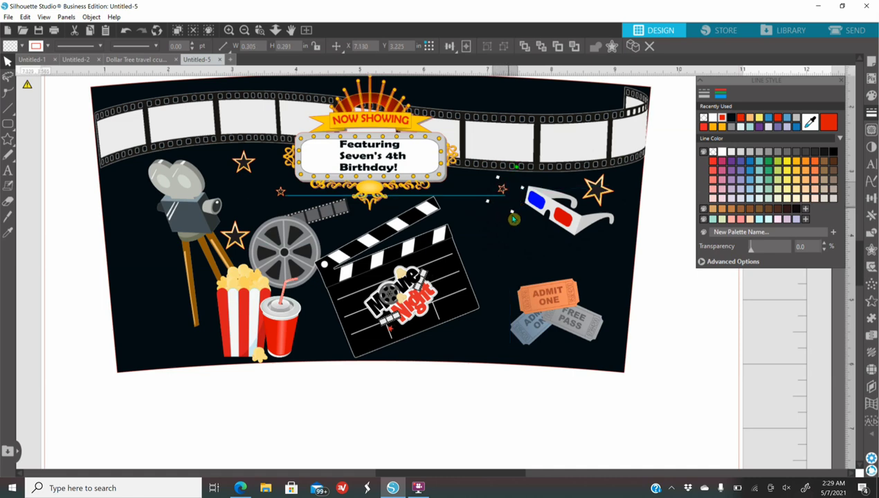
right_click(238, 163)
click(265, 233)
drag(402, 236, 638, 295)
click(747, 365)
Merge the spotlights image from the Movies folder and give it a white outline with 0.50 pt thickness
click(23, 30)
click(255, 178)
click(348, 255)
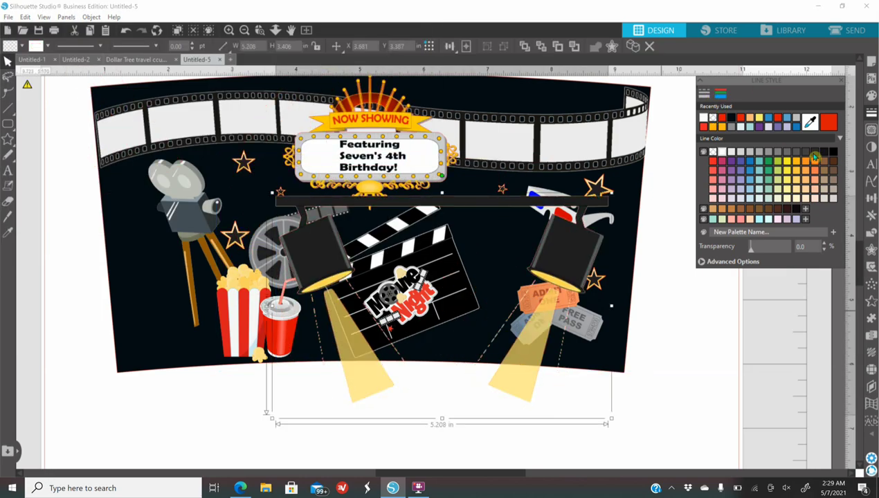
click(702, 93)
click(823, 137)
click(822, 136)
Scale the spotlights to about 0.52 x 0.34 in and place them upside down on the wrap's curved bottom edge
drag(453, 176, 442, 435)
drag(611, 419, 372, 276)
scroll(372, 277, up, 5)
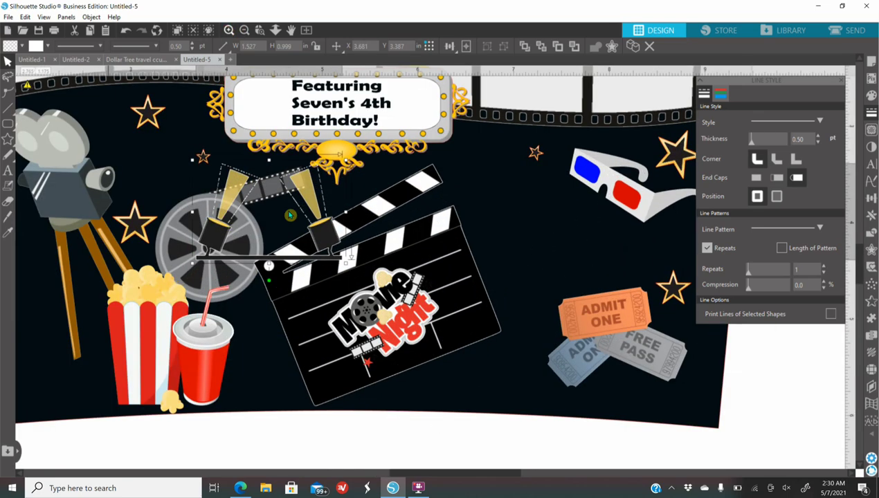
drag(196, 177, 491, 363)
drag(606, 416, 478, 328)
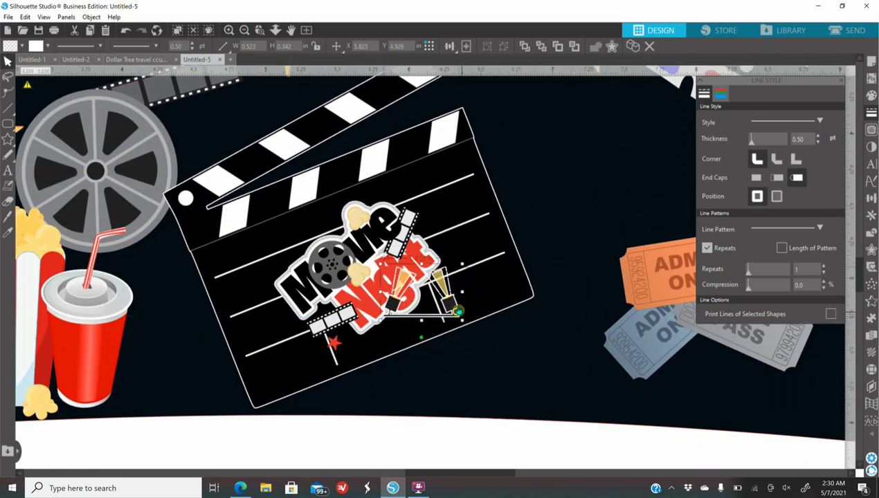
drag(426, 298, 530, 400)
drag(526, 439, 523, 441)
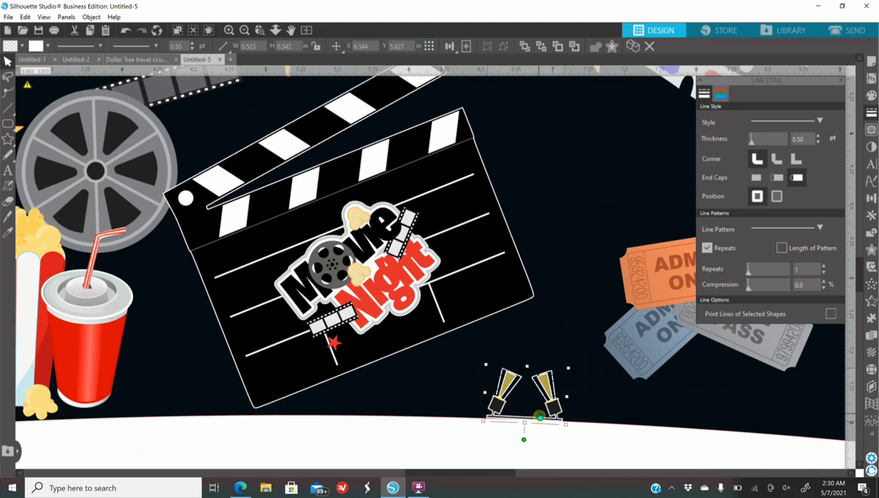
Enlarge the clapboard together with its Movie Night logo to about 2.73 in wide
click(500, 315)
drag(535, 410, 566, 421)
click(244, 29)
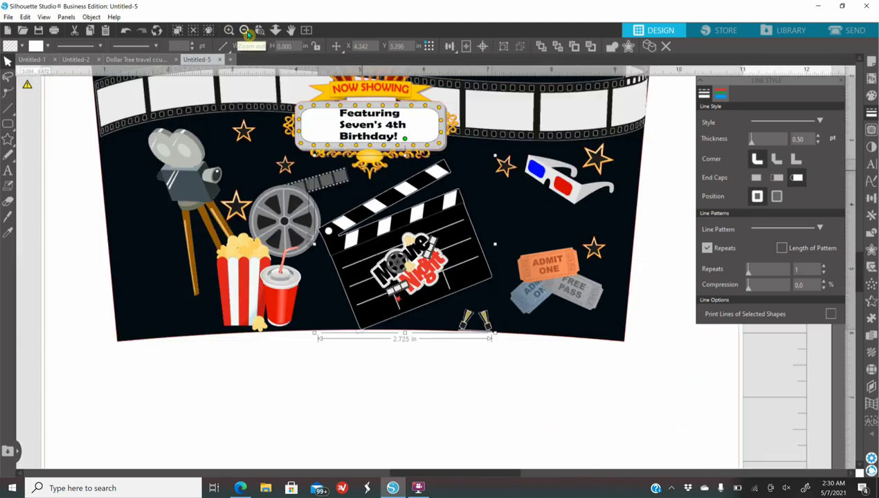
Duplicate the spotlights and spread four sets along the wrap's bottom edge, tilting each to follow the curve
click(488, 330)
drag(489, 331, 220, 338)
right_click(461, 324)
click(547, 157)
right_click(572, 336)
click(657, 175)
right_click(318, 327)
click(353, 151)
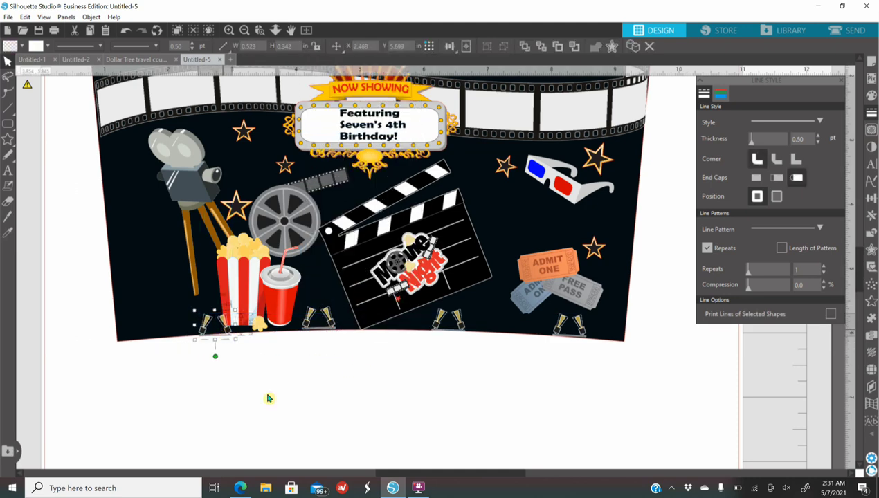
Merge the diagonal film strip image into the design
double_click(310, 223)
click(244, 30)
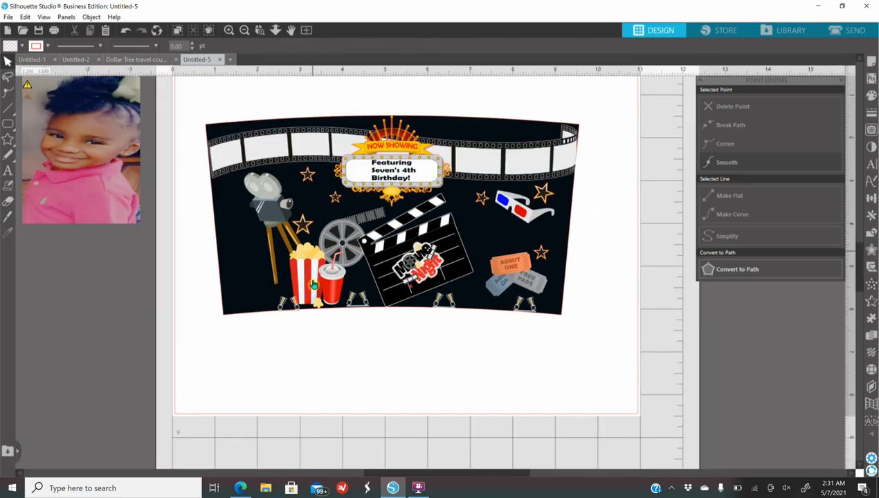
click(8, 17)
click(28, 84)
double_click(123, 181)
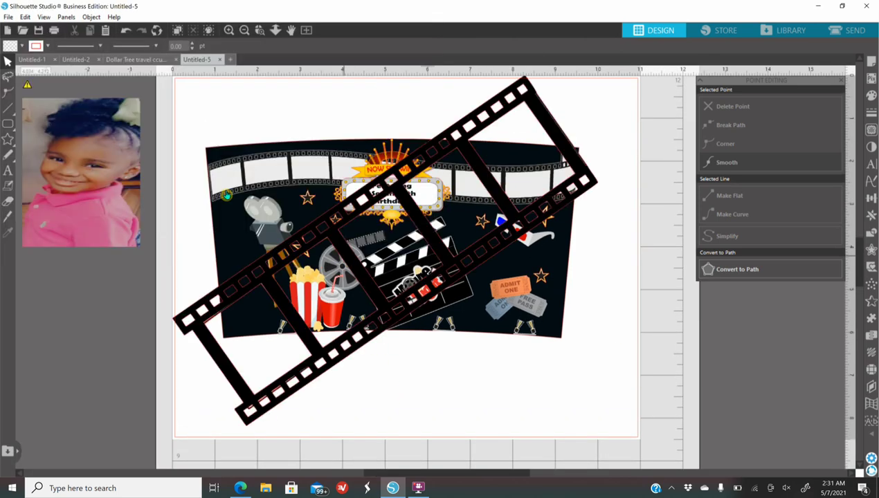
scroll(291, 236, down, 2)
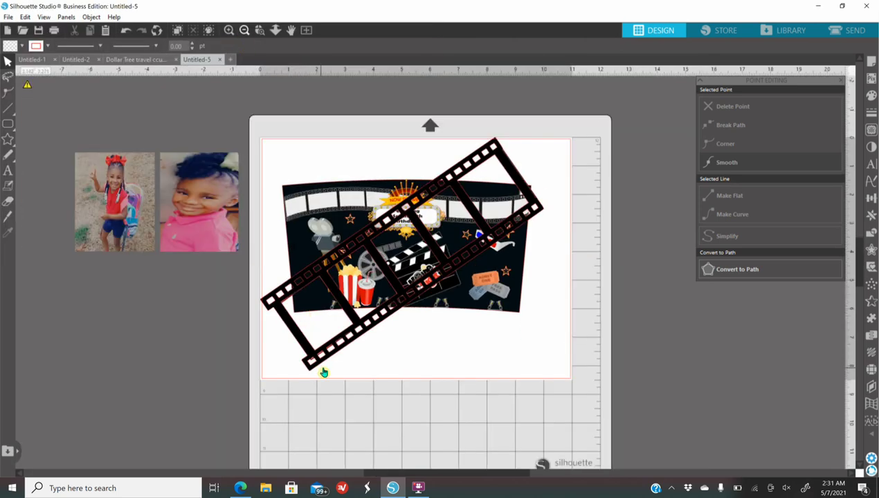
Move the new film strip below the wrap and rotate it to be nearly horizontal
drag(392, 292, 428, 422)
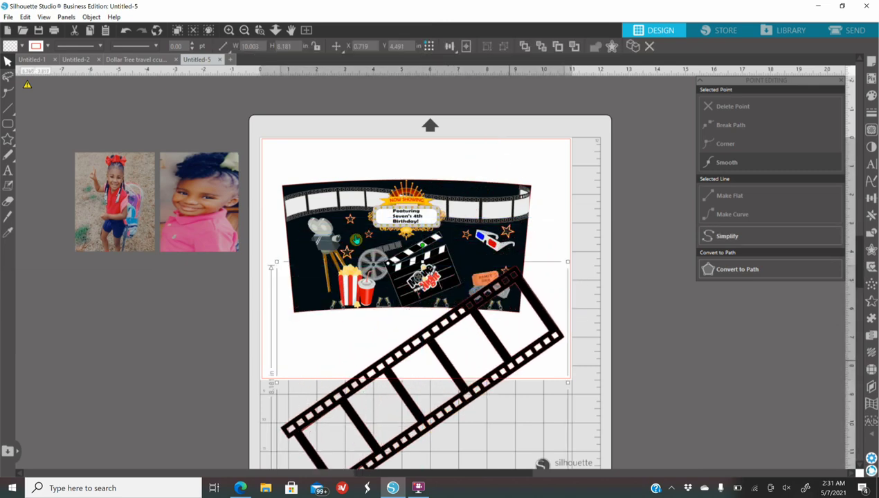
drag(423, 246, 506, 272)
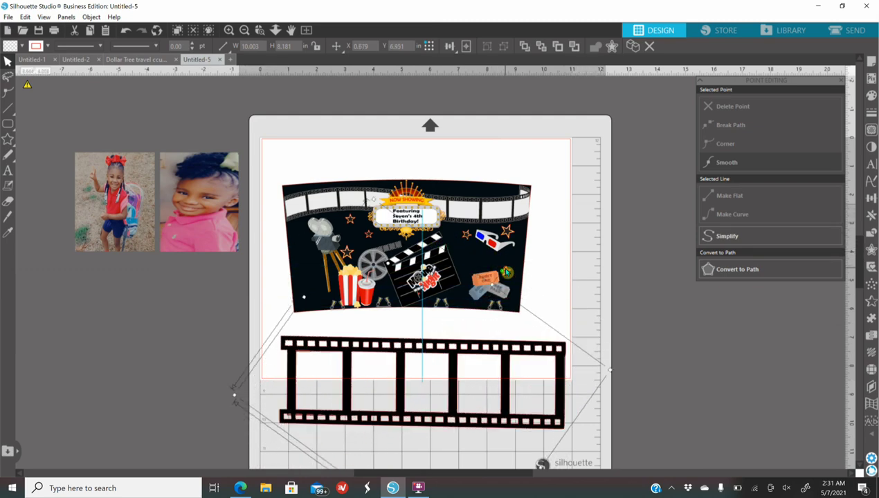
click(722, 388)
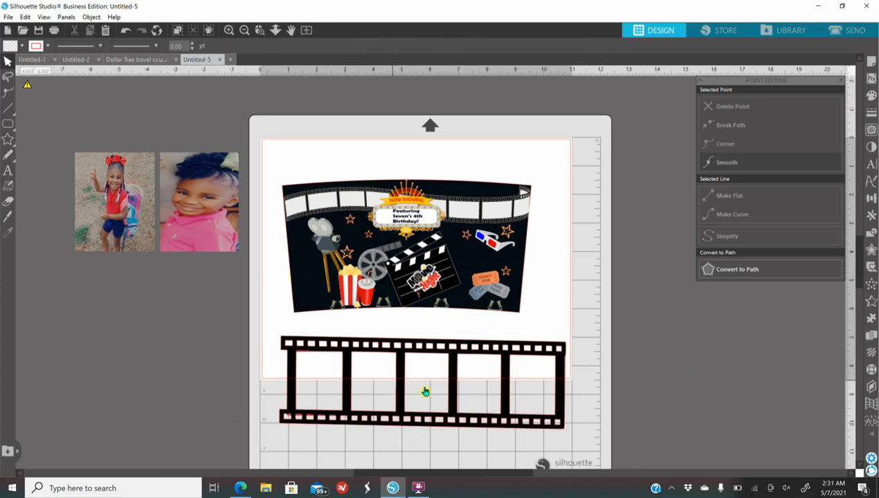
mouse_move(339, 379)
mouse_down()
mouse_move(129, 402)
mouse_move(137, 377)
mouse_move(344, 394)
mouse_up()
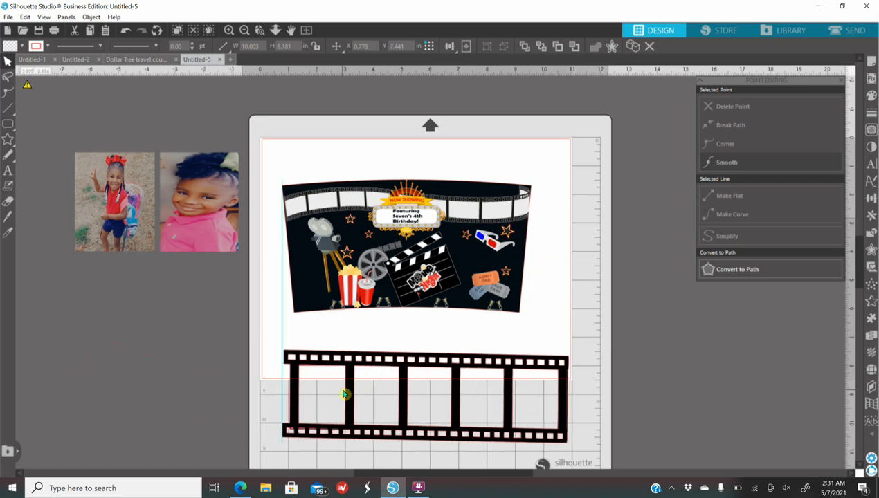
click(642, 421)
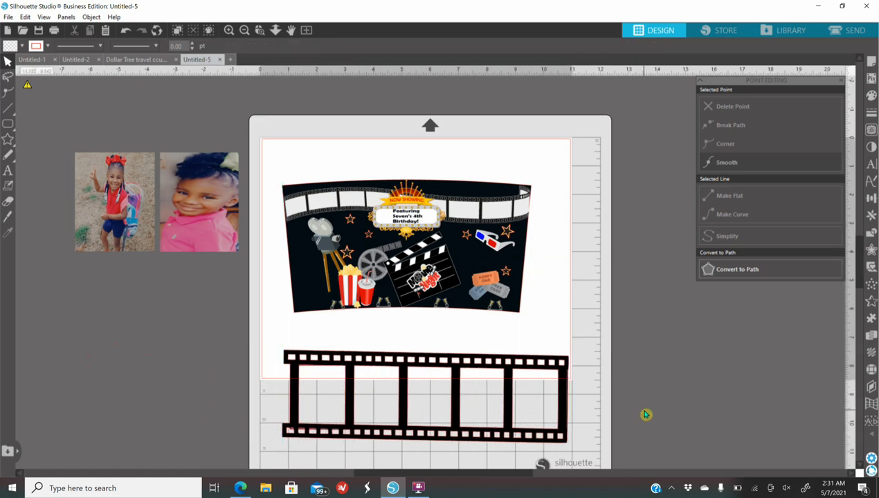
drag(507, 423, 515, 411)
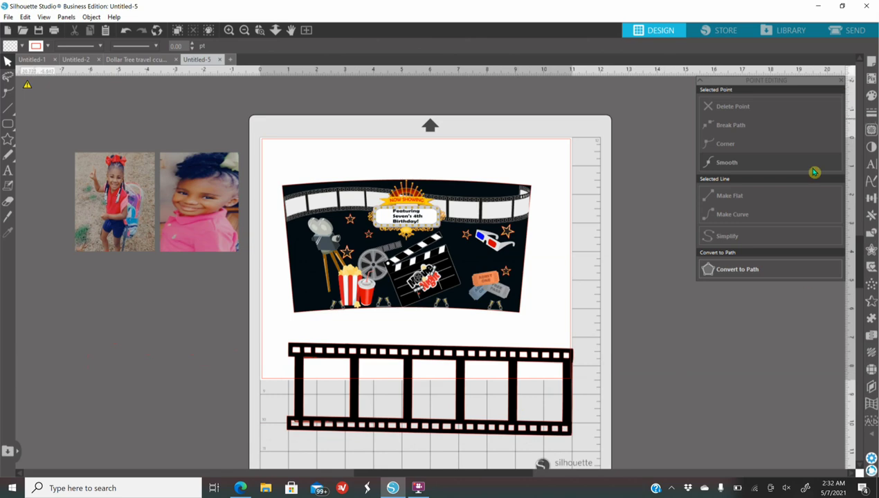
Try to trace the film strip below the wrap with a 45% threshold
click(871, 130)
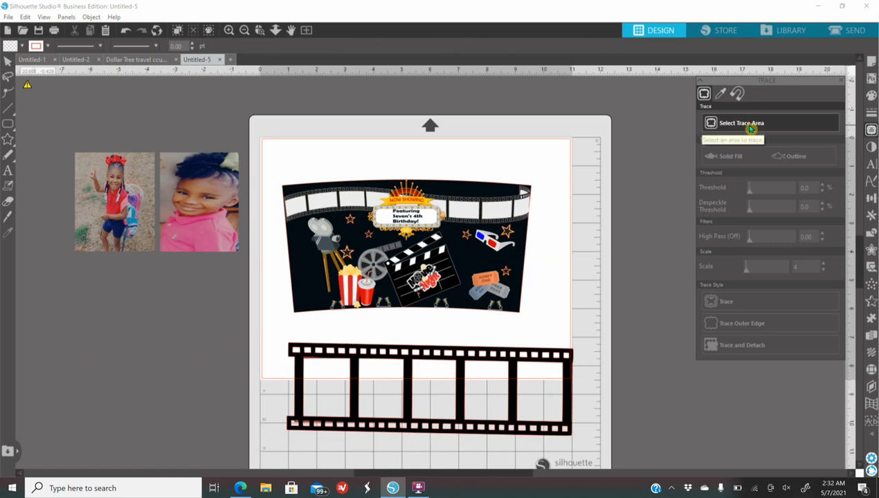
click(712, 142)
mouse_move(270, 325)
mouse_down()
mouse_move(473, 379)
mouse_move(594, 427)
mouse_move(602, 452)
mouse_up()
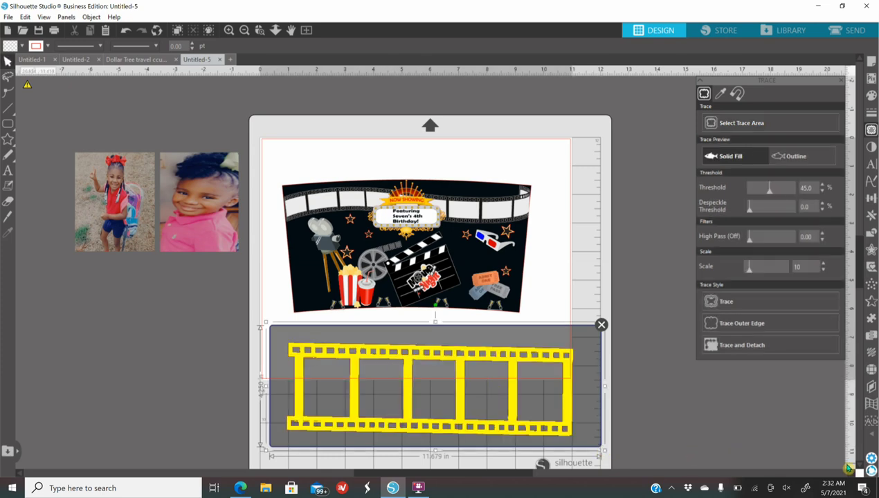
click(736, 305)
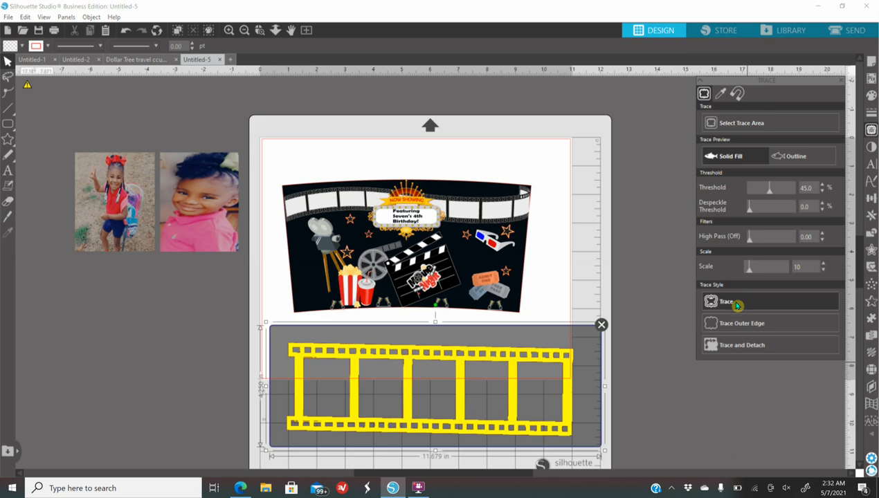
mouse_move(571, 410)
mouse_down()
mouse_move(444, 416)
mouse_move(473, 373)
mouse_move(516, 354)
mouse_up()
key(Delete)
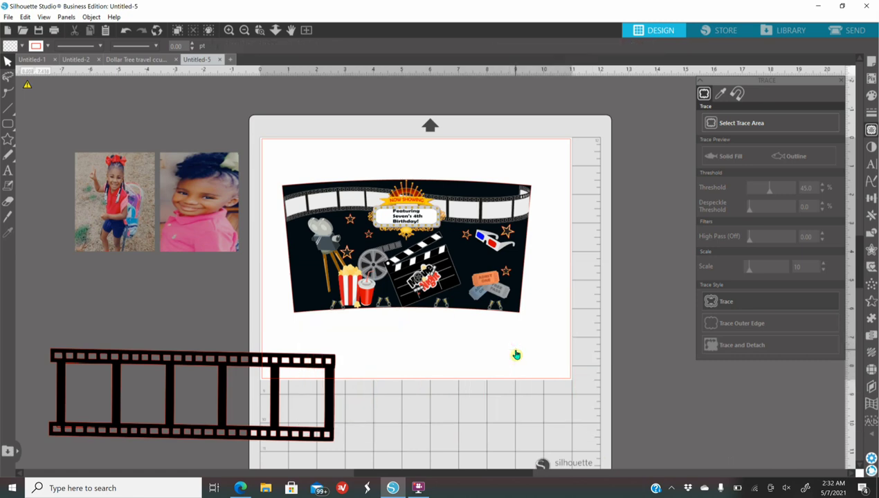
Move the traced film strip directly beneath the wrap and fill it with the light grey sampled from the movie camera
drag(196, 430, 397, 414)
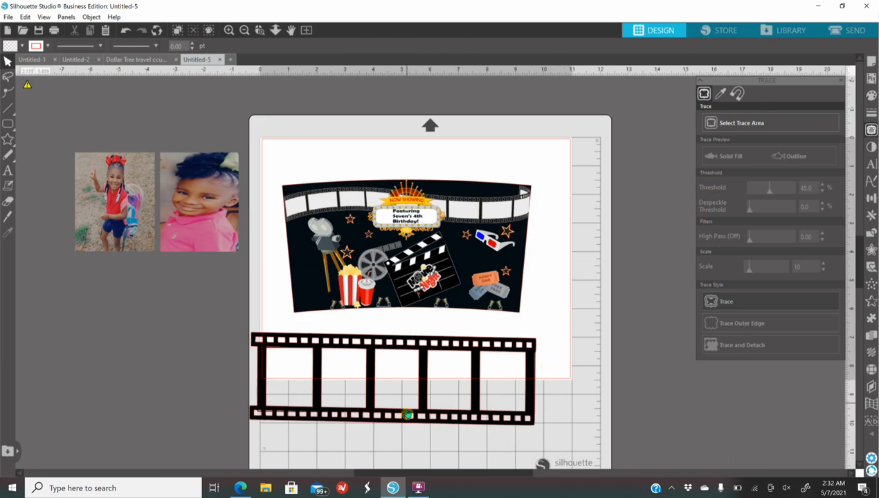
click(408, 415)
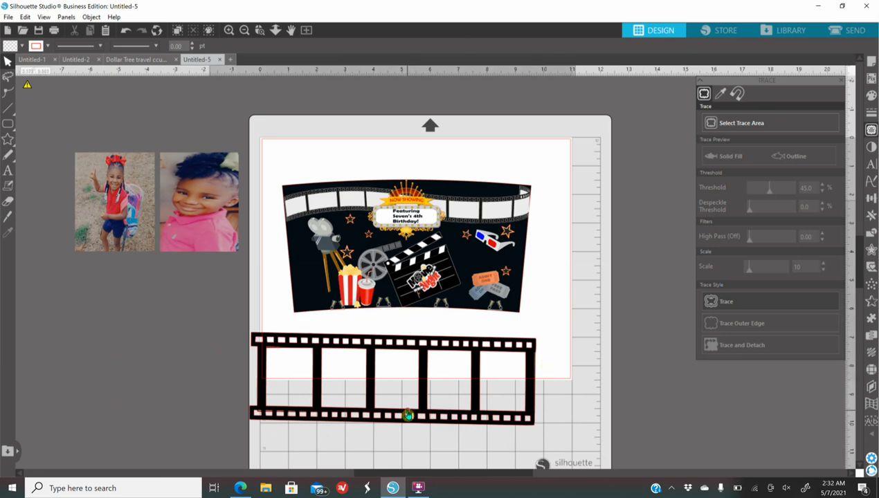
click(872, 96)
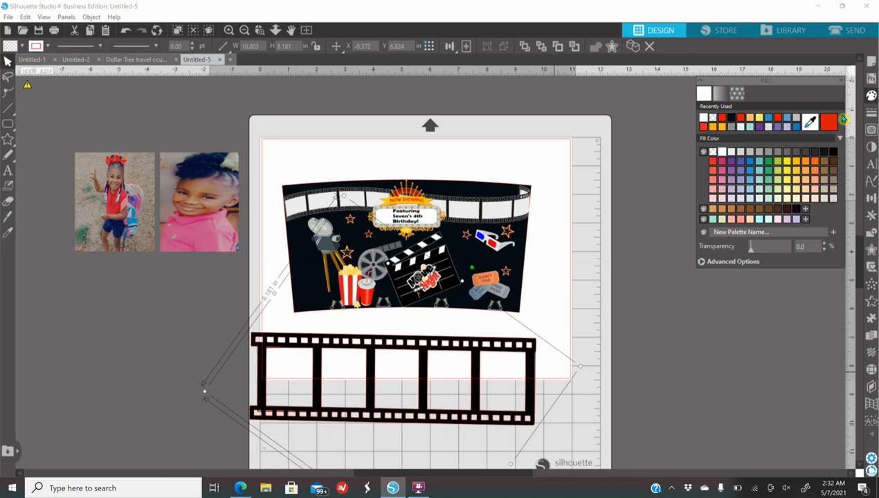
click(810, 122)
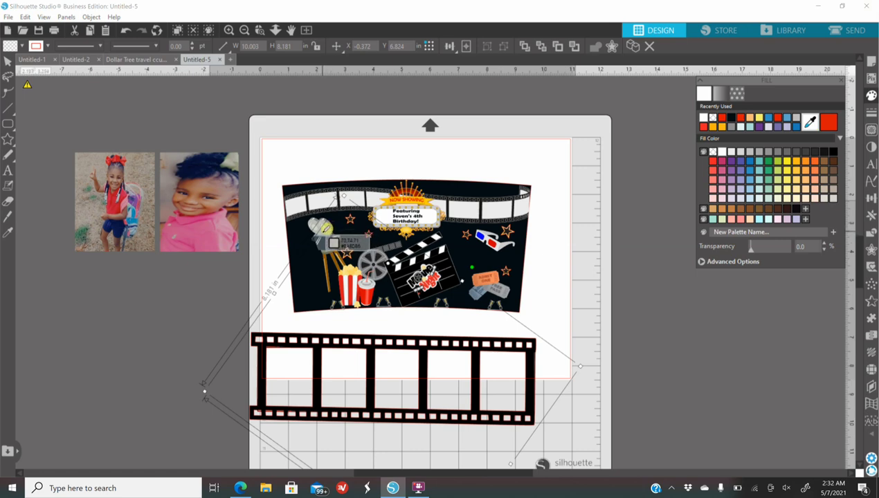
click(324, 229)
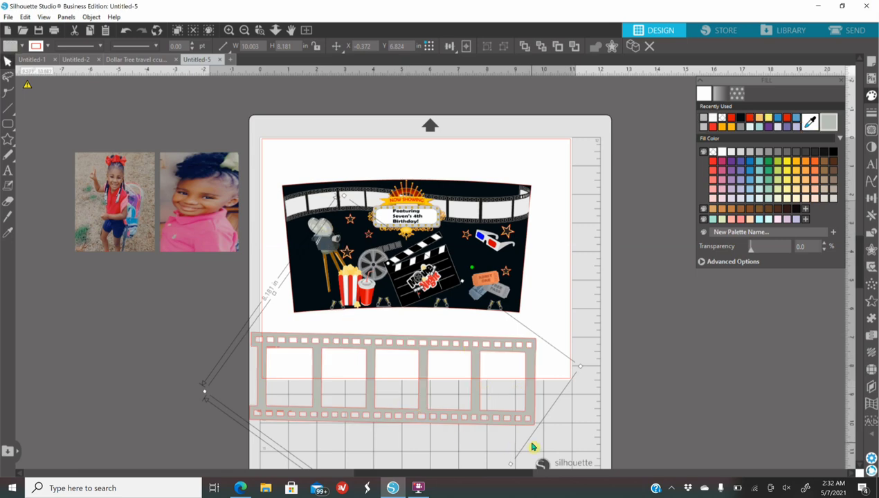
Make the grey film strip's outline transparent
click(873, 113)
click(721, 95)
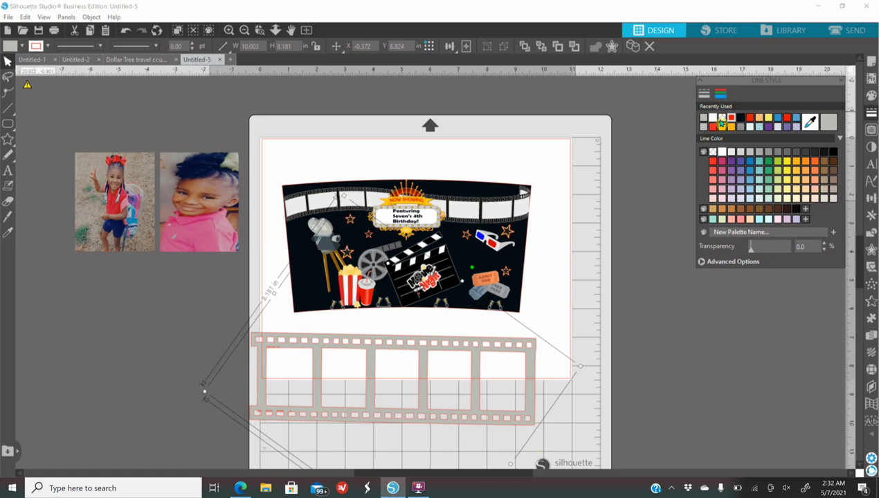
click(723, 120)
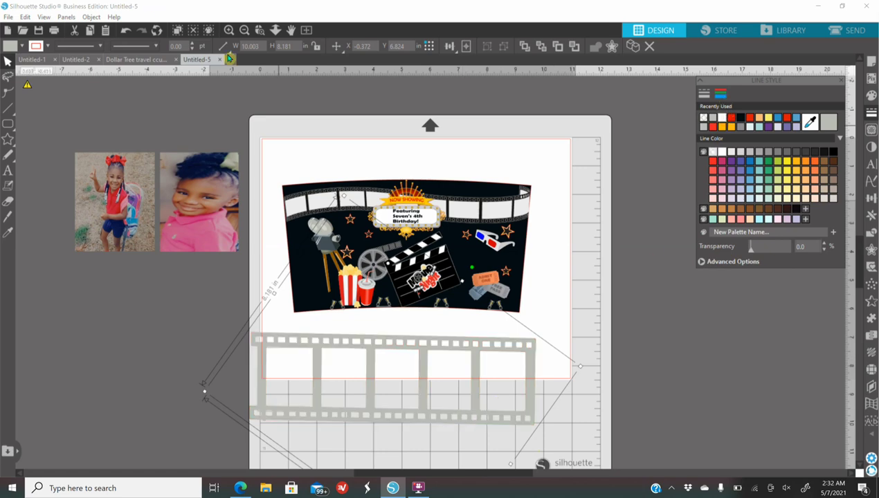
Cut the film strip vertically just past its second frame with the Knife tool and delete the part with the remaining frames
scroll(244, 101, down, 2)
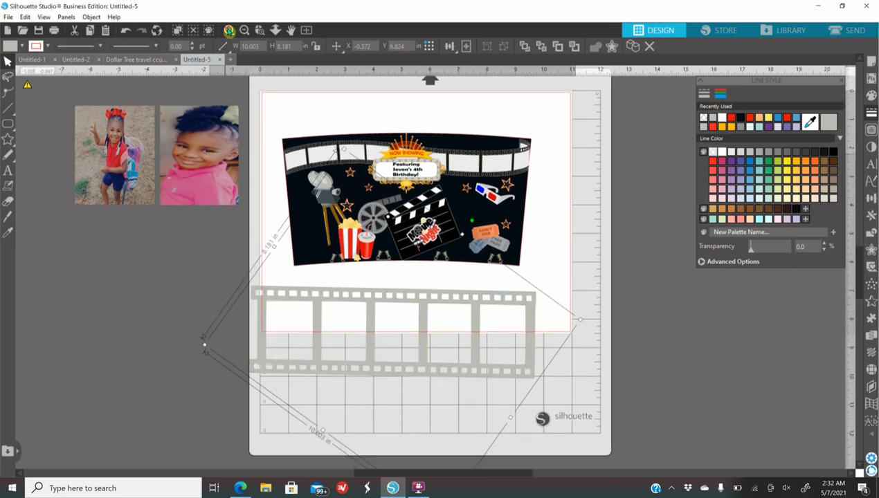
click(229, 30)
click(228, 30)
click(228, 30)
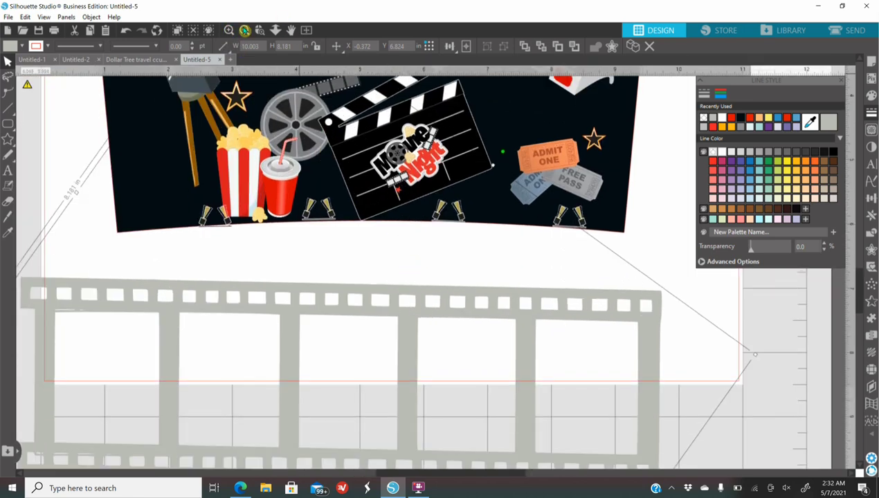
click(243, 30)
drag(415, 394, 428, 379)
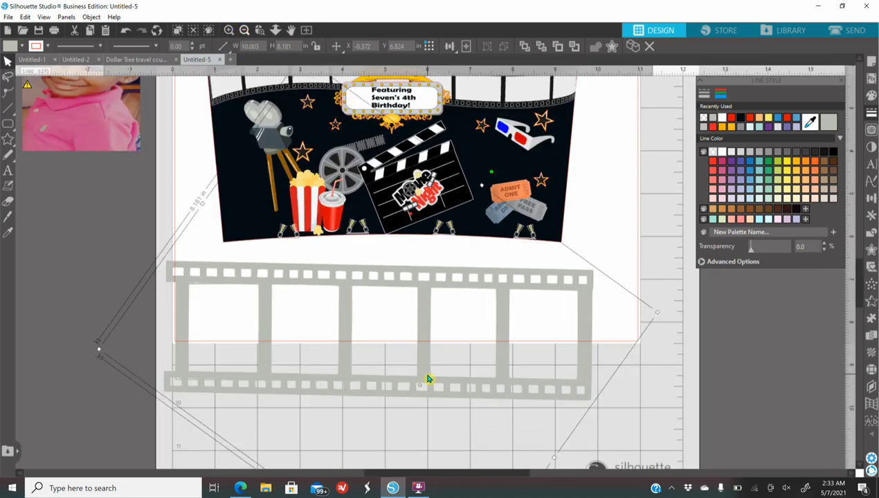
click(635, 400)
click(7, 222)
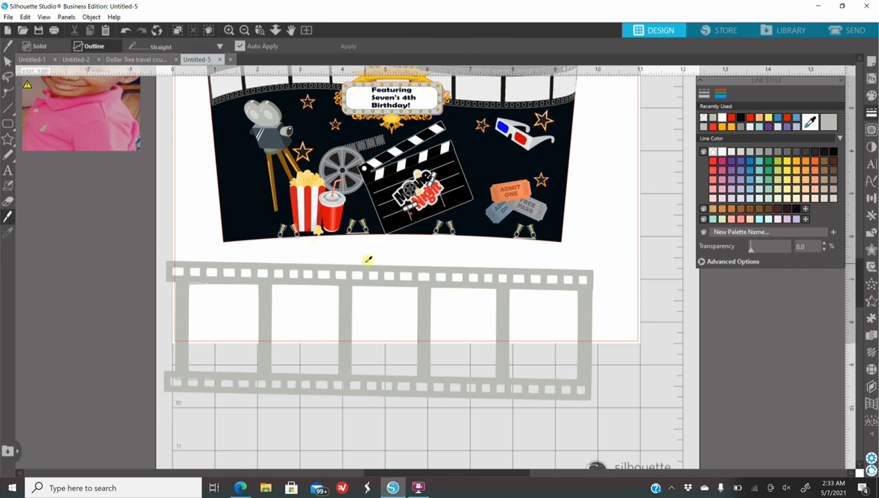
drag(357, 259, 357, 427)
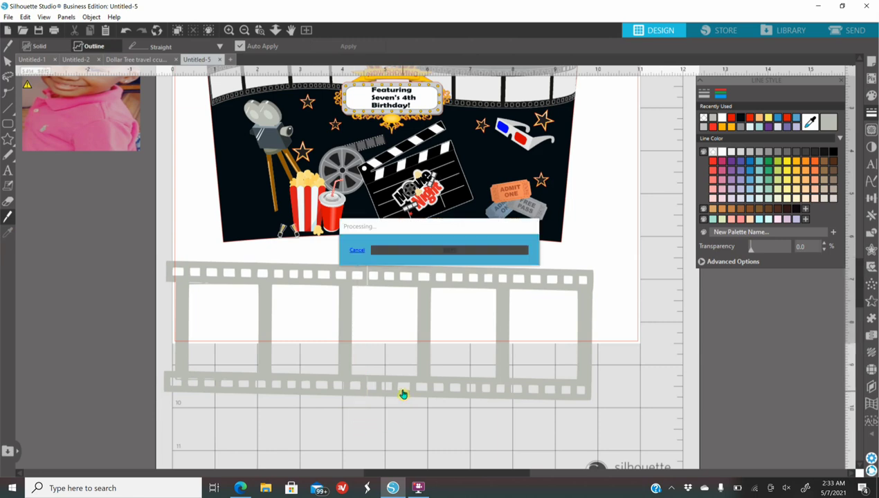
drag(418, 394, 457, 400)
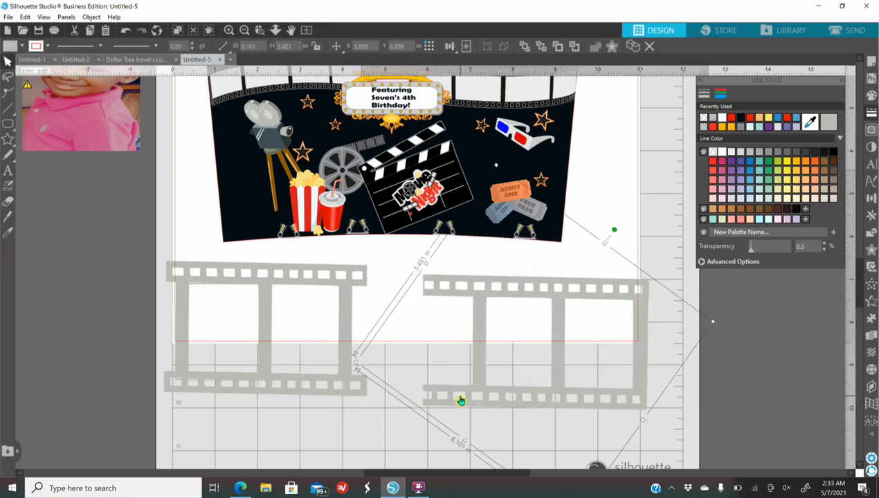
key(Delete)
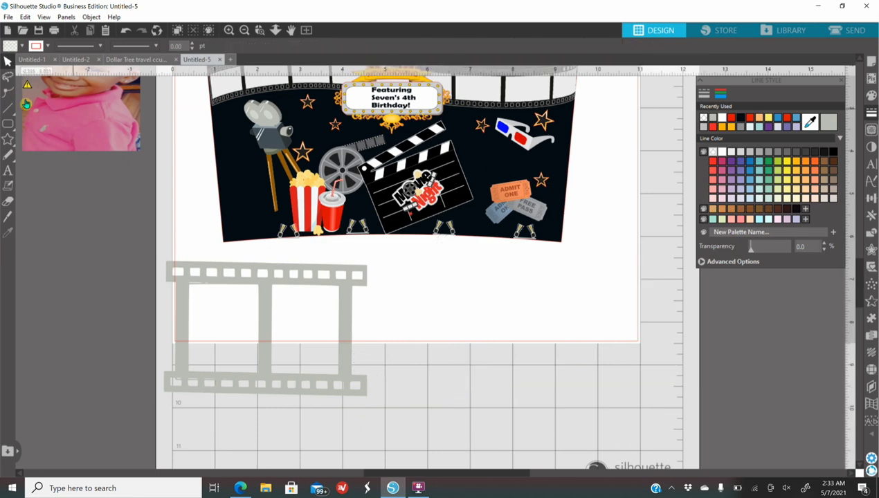
Send the close-up photo behind the film strip and shrink it to about 1.88 x 2.34 in to fit the second frame
drag(84, 133, 473, 434)
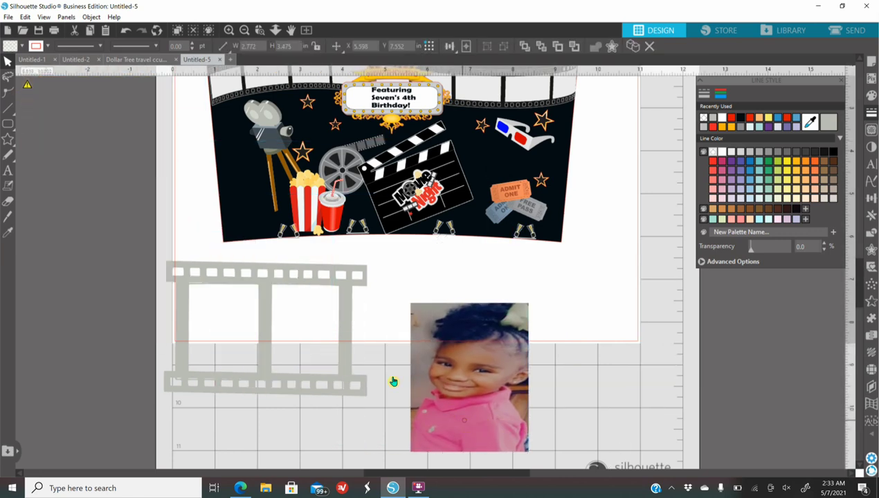
drag(461, 394, 412, 382)
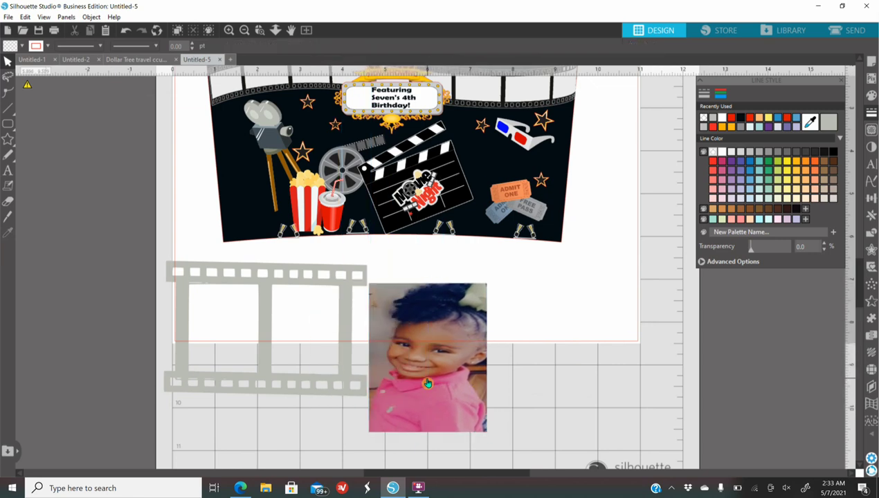
right_click(428, 365)
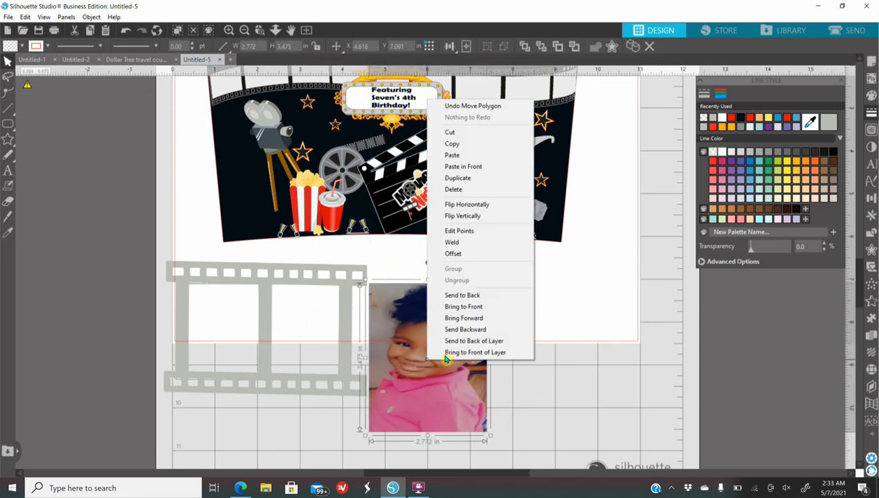
click(470, 294)
drag(456, 409, 350, 398)
drag(385, 428, 339, 398)
drag(338, 397, 339, 399)
drag(305, 274, 304, 278)
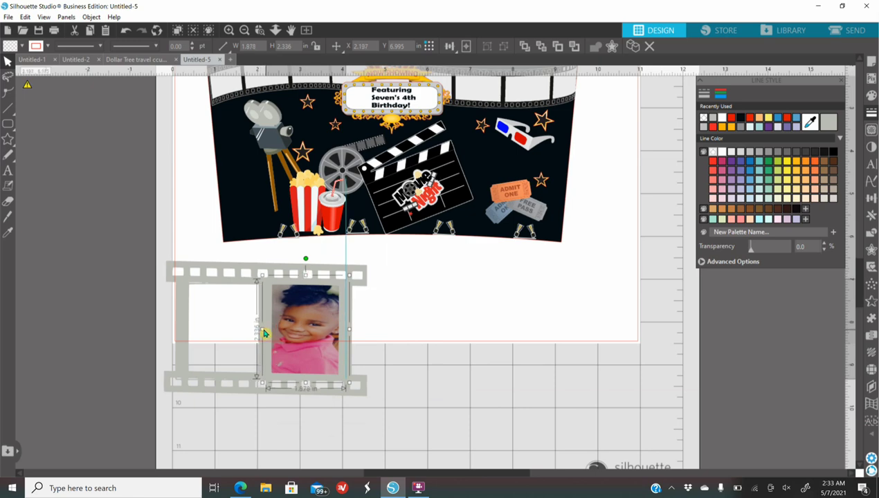
click(484, 422)
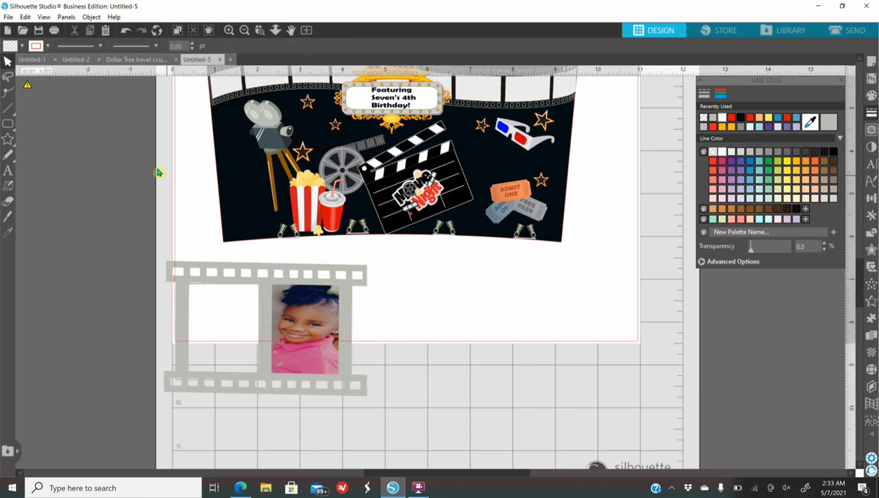
Place the backpack photo behind the film strip's first frame and resize it to about 2.08 x 2.27 in
click(245, 30)
drag(114, 143, 282, 316)
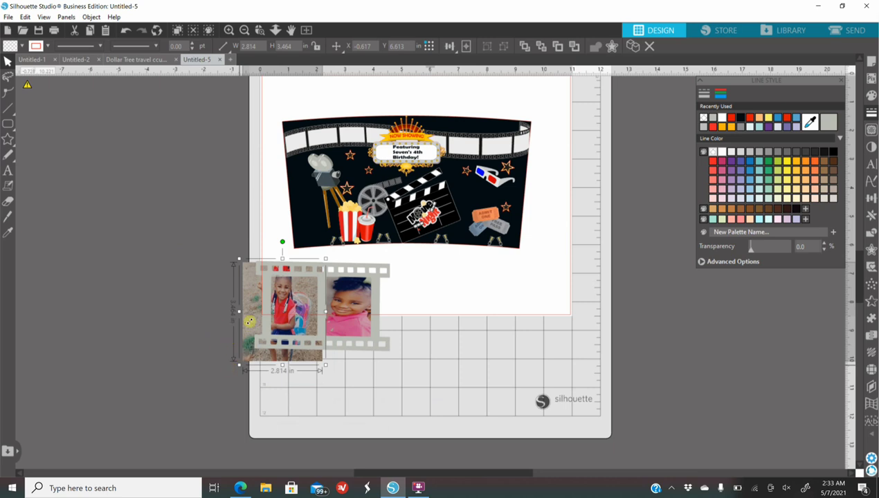
click(39, 29)
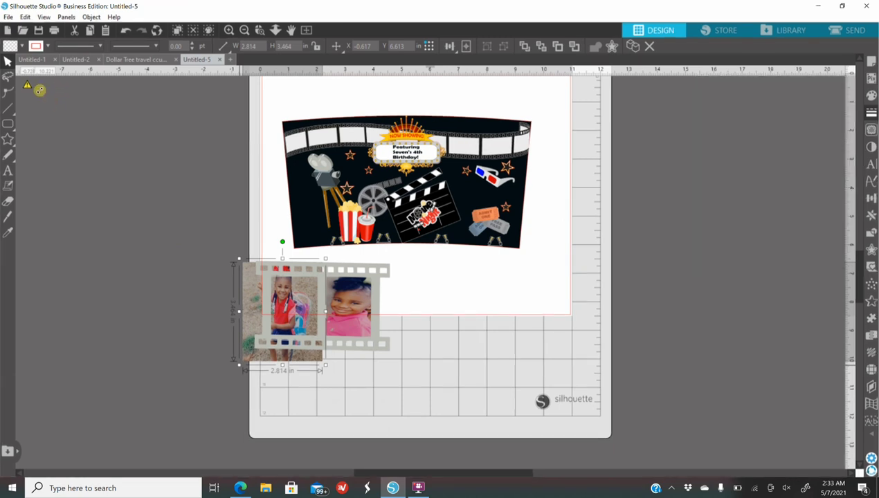
click(127, 31)
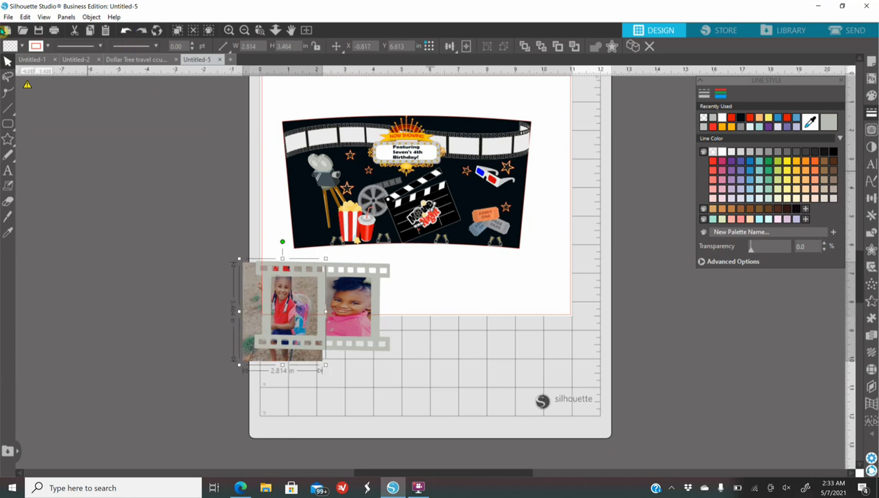
click(230, 31)
click(142, 414)
drag(143, 415, 197, 377)
drag(226, 265, 223, 279)
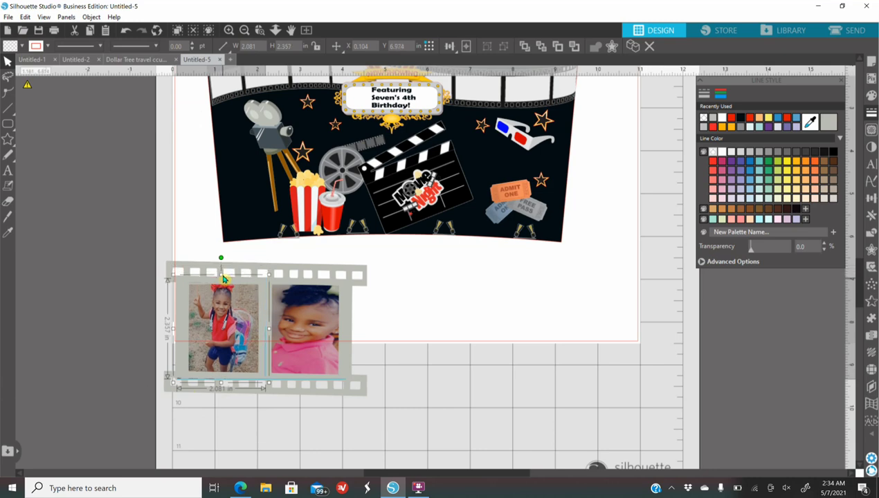
click(524, 409)
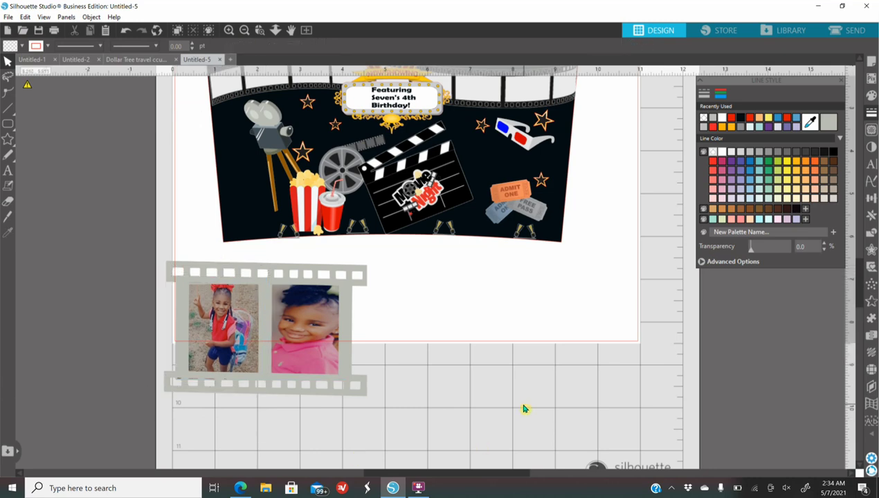
click(226, 355)
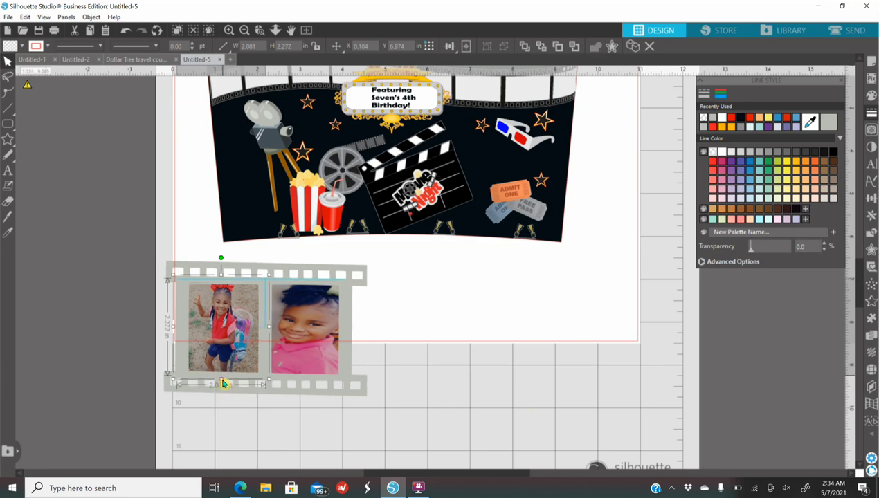
click(524, 414)
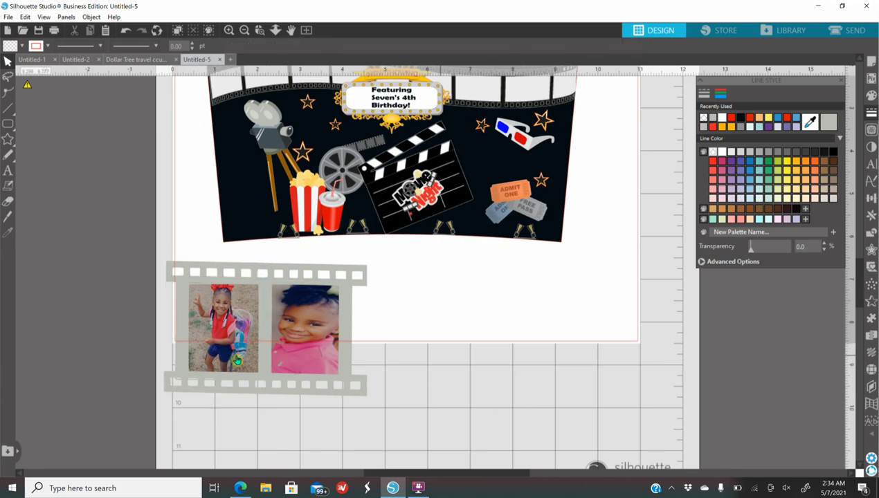
Group the film strip with both photos and move the group beneath the middle of the wrap
drag(89, 298, 388, 355)
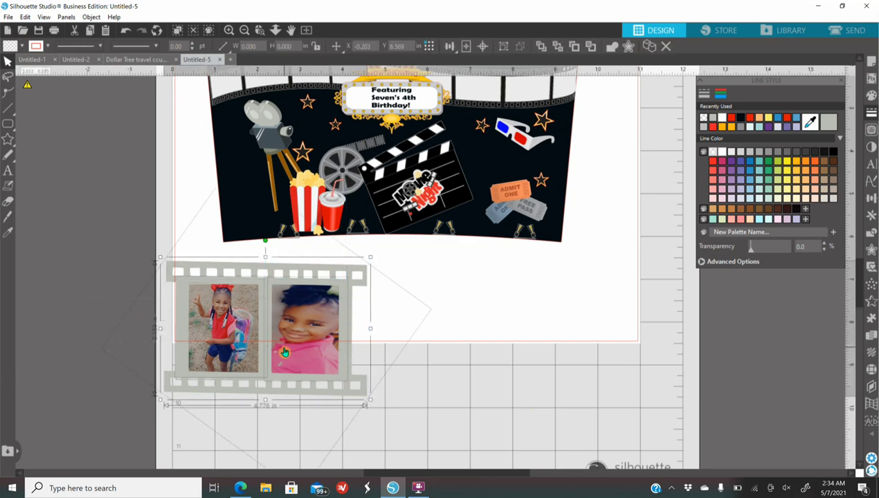
right_click(284, 353)
click(320, 230)
drag(271, 327, 397, 325)
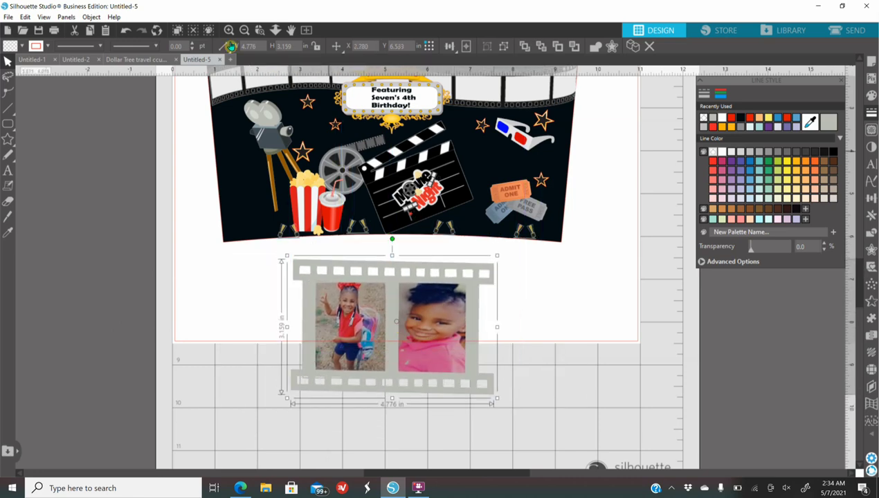
Move the photo film strip onto the wrap and shrink it to about 1.42 x 0.94 in
click(228, 29)
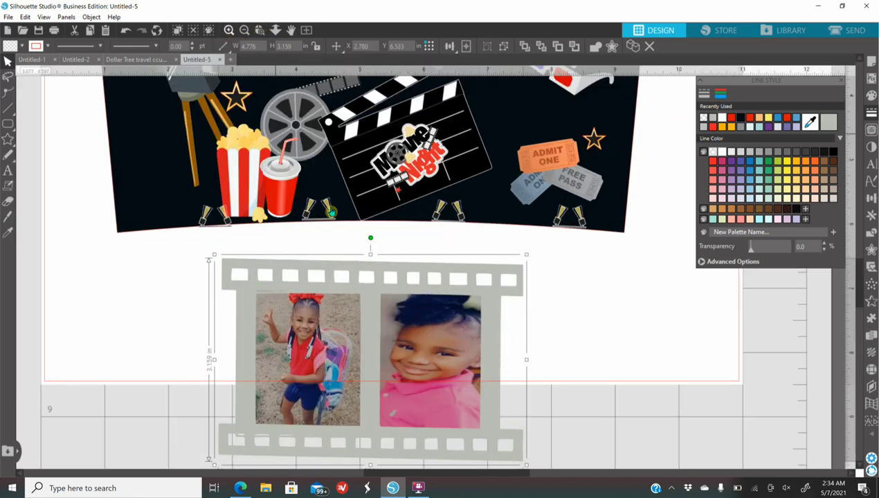
scroll(457, 299, up, 2)
drag(457, 298, 530, 122)
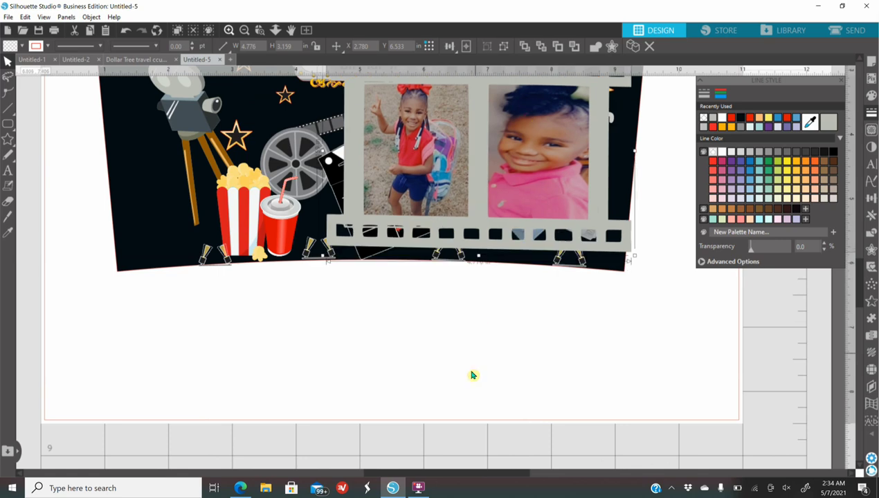
scroll(473, 375, up, 2)
drag(635, 92, 419, 237)
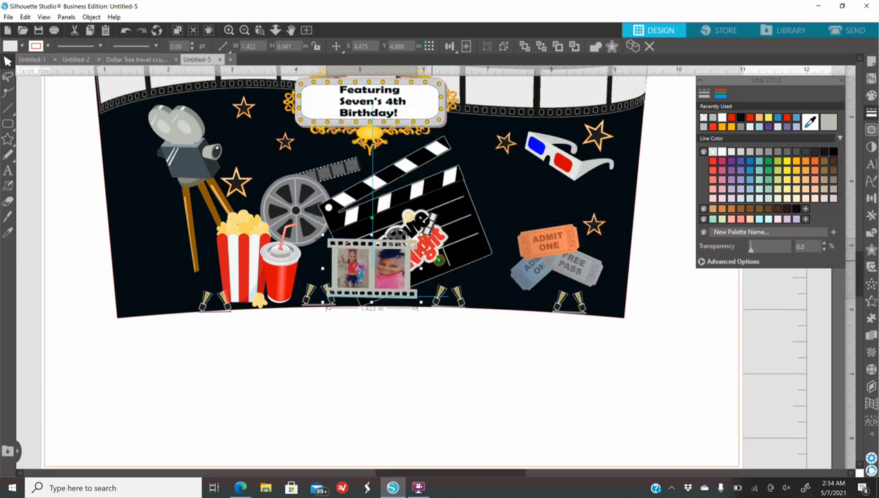
Place the photo film strip between the clapperboard and the 3D glasses and tilt it counterclockwise to match the clapperboard
drag(394, 270, 515, 201)
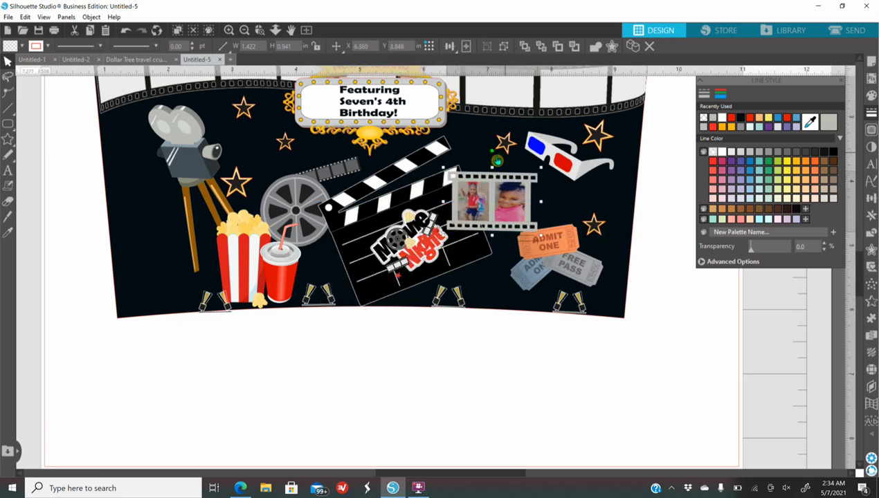
drag(491, 151, 471, 166)
drag(482, 215, 494, 208)
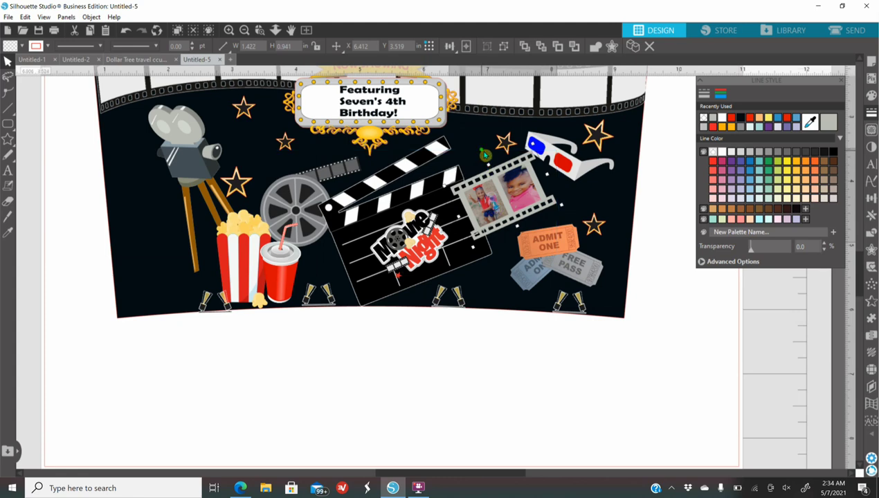
drag(485, 155, 493, 160)
Rotate the clapperboard clockwise to a gentler tilt, nudge it into place, and lower the photo film strip against its right edge
click(428, 252)
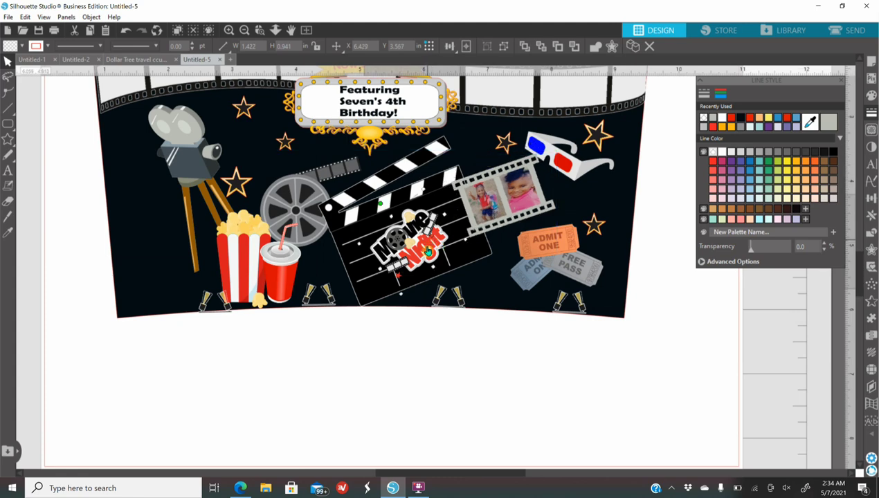
click(470, 241)
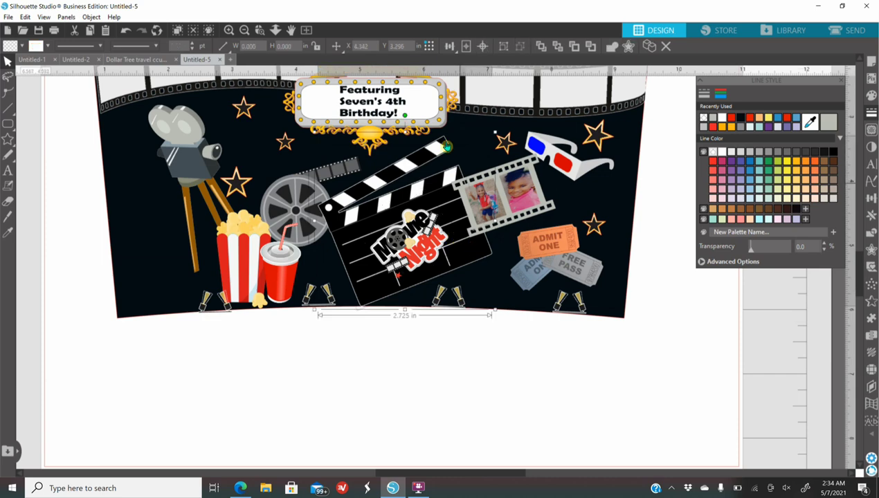
drag(451, 148, 428, 120)
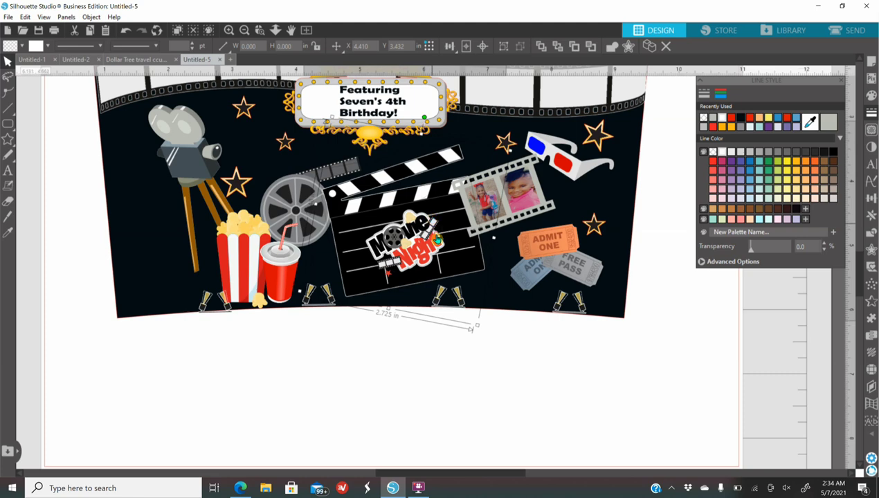
drag(441, 240, 441, 245)
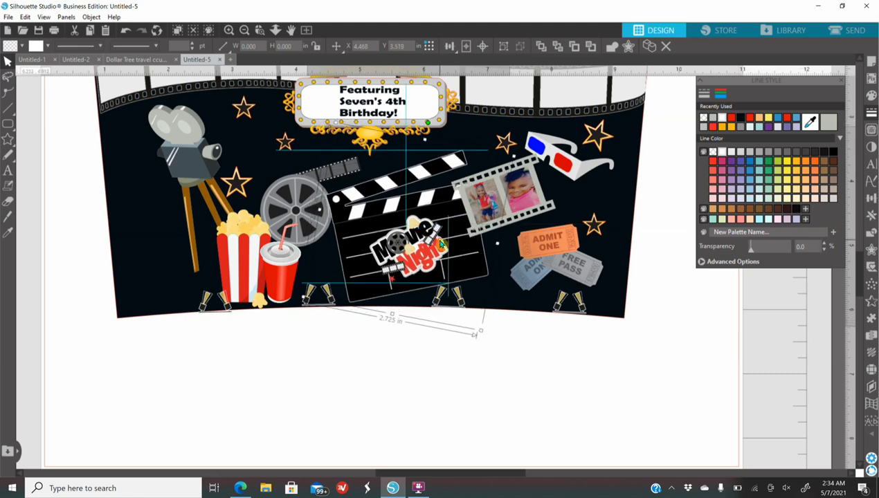
click(574, 377)
click(516, 190)
drag(517, 200, 486, 233)
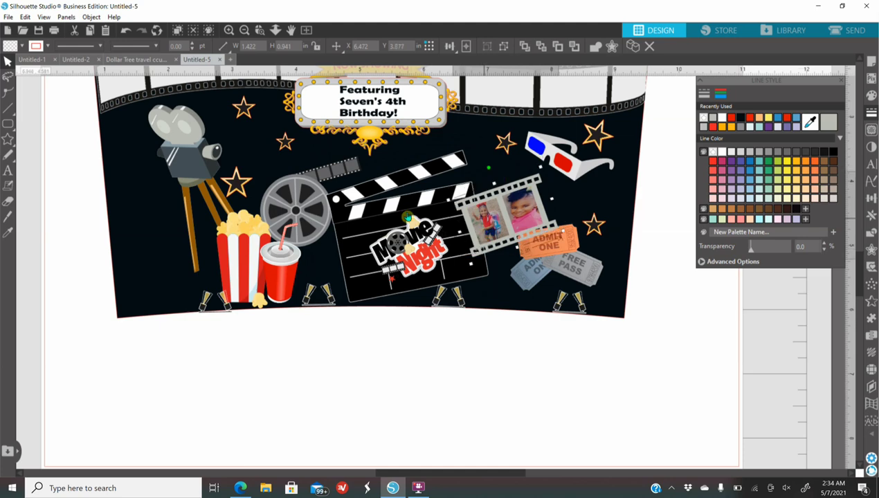
Group the Movie Night logo with the clapperboard and bring the group to the front
click(402, 258)
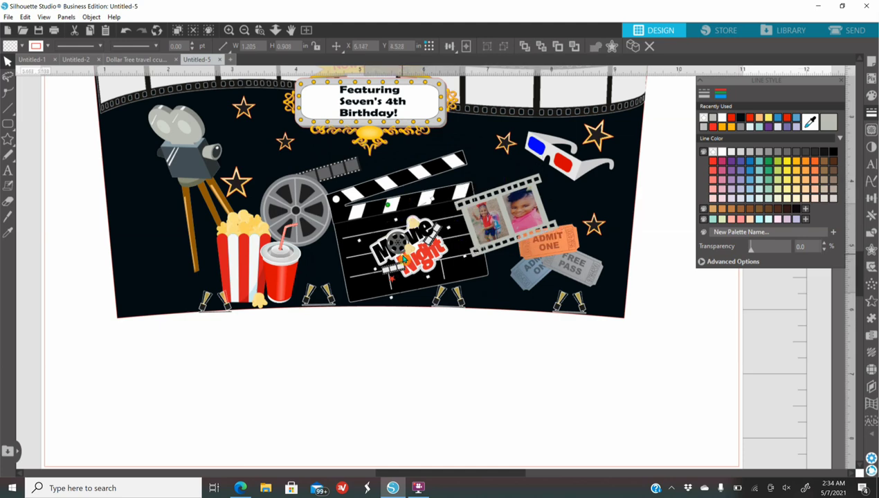
shift+click(360, 227)
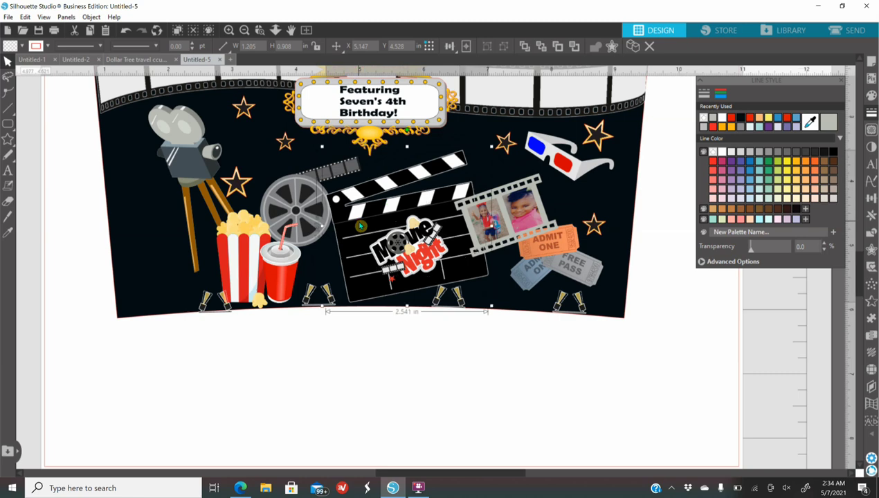
right_click(360, 228)
click(385, 360)
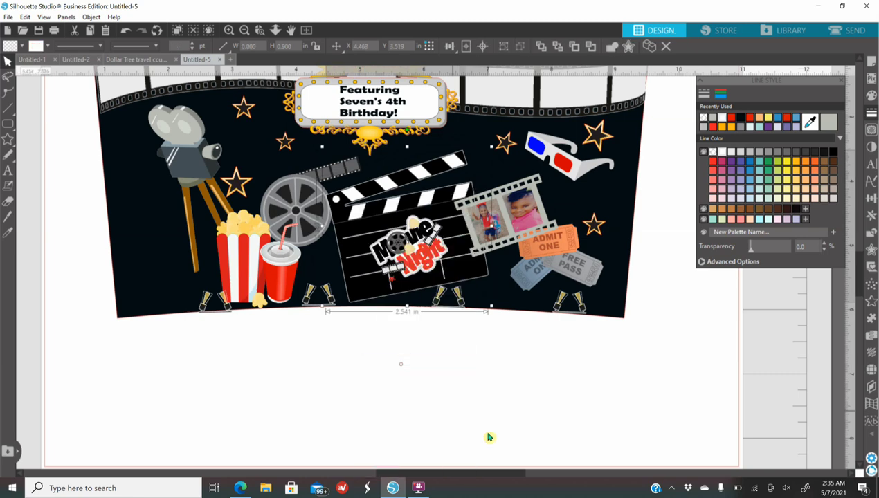
click(452, 354)
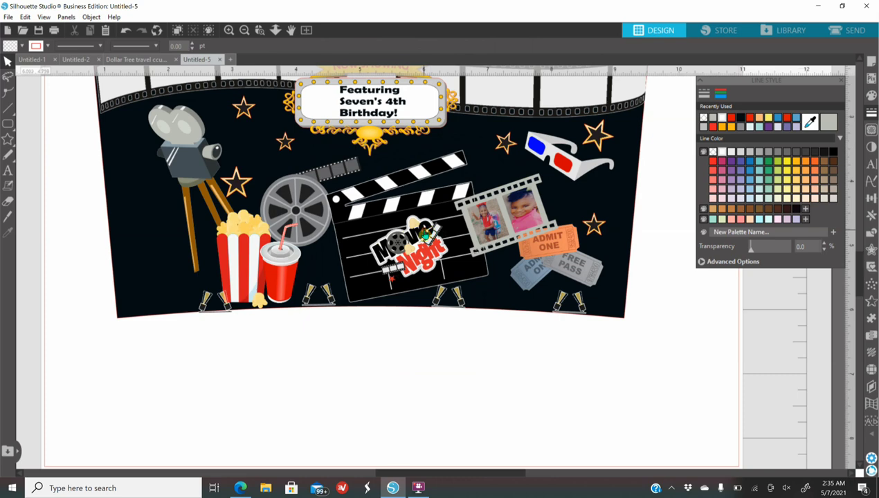
click(425, 235)
right_click(425, 234)
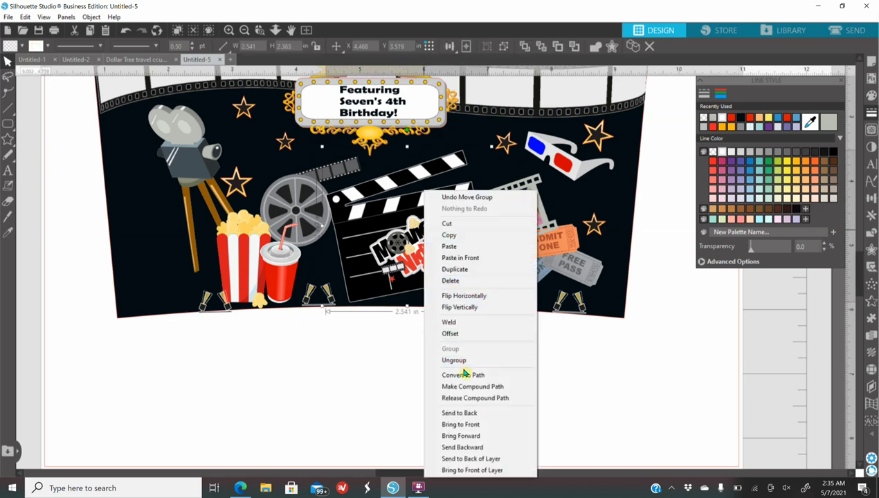
click(478, 424)
Move the photo film strip up and right, just above the tickets, and bring the 3D glasses in front of it
drag(513, 219, 519, 202)
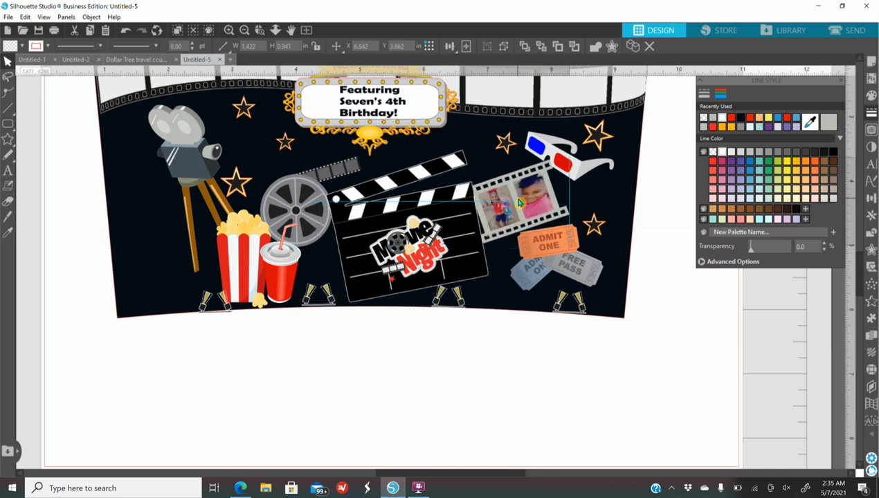
click(678, 444)
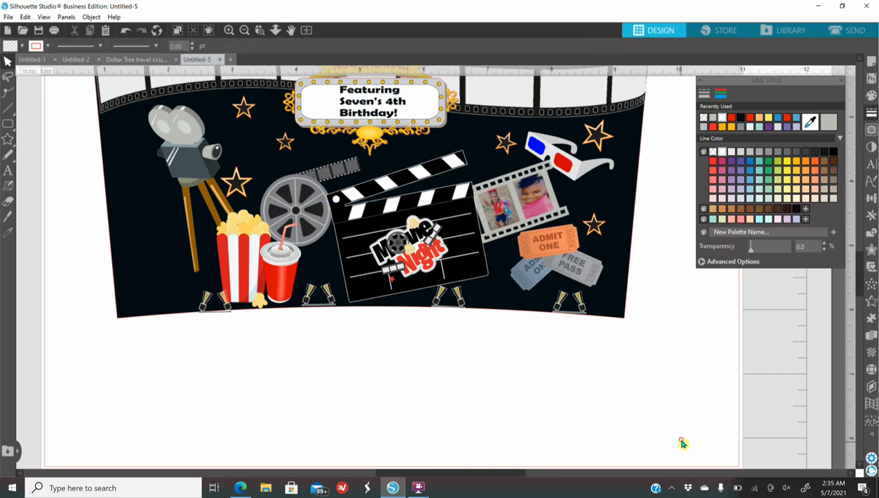
click(567, 166)
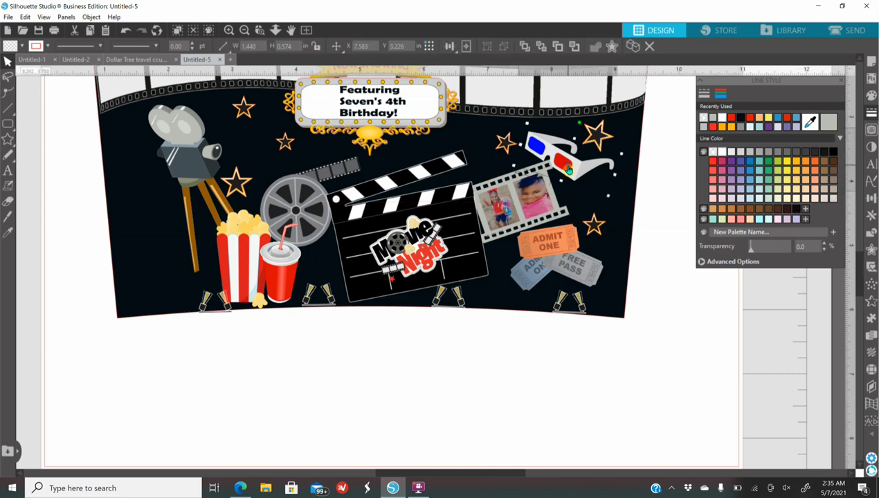
right_click(567, 166)
click(618, 374)
click(406, 365)
Shift the leftmost pair of spotlights slightly left so it clears the popcorn box
scroll(402, 371, up, 2)
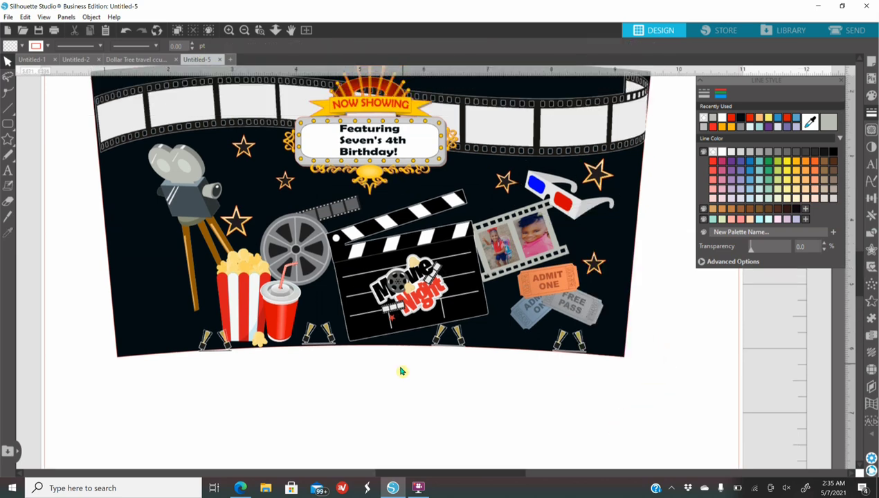
scroll(391, 388, up, 2)
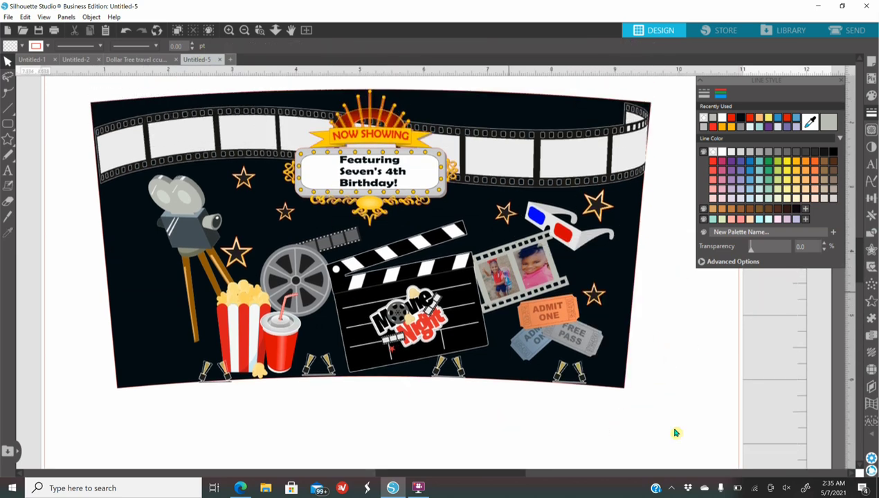
click(244, 32)
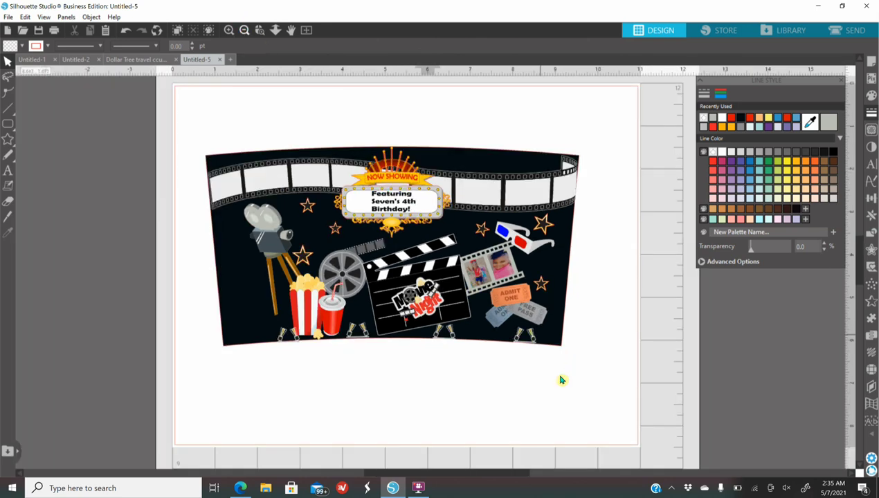
click(273, 339)
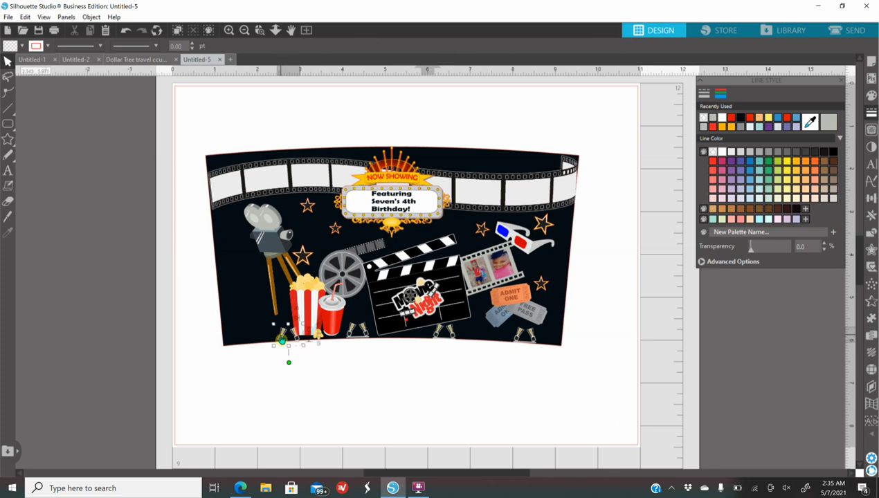
drag(274, 340, 268, 339)
click(416, 440)
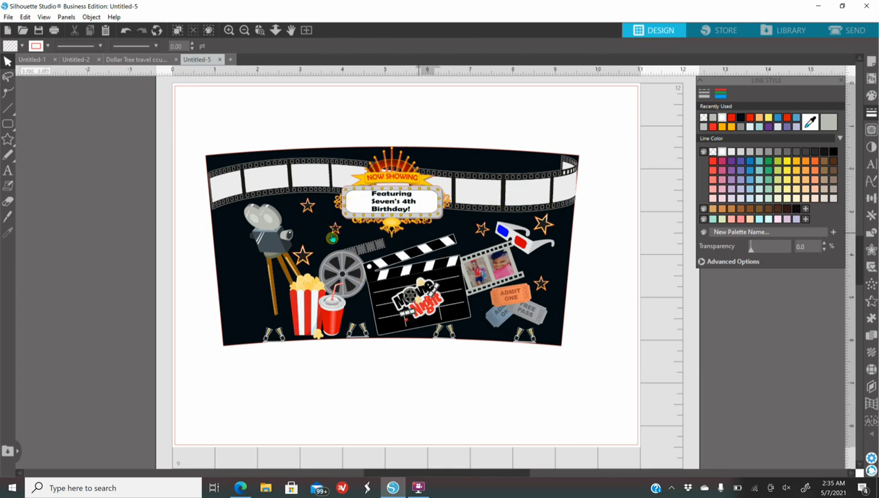
Review the file formats offered for saving the design to the hard drive, without saving it
click(6, 18)
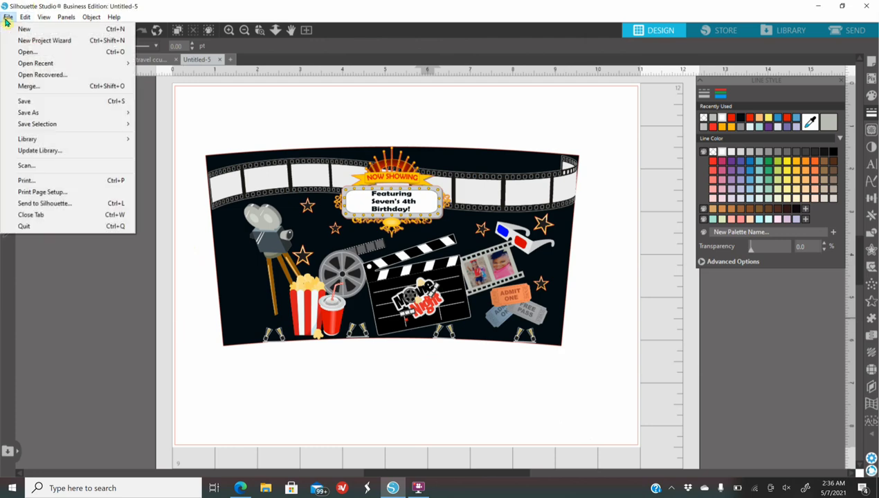
mouse_move(67, 115)
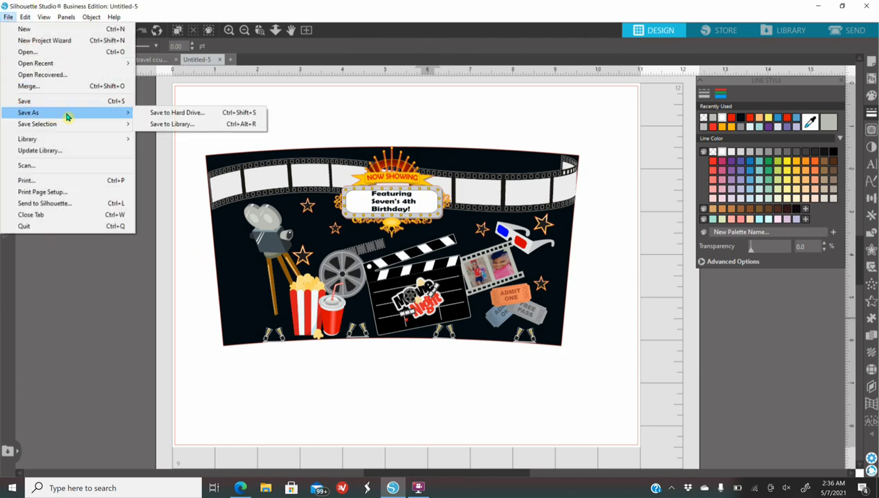
click(156, 113)
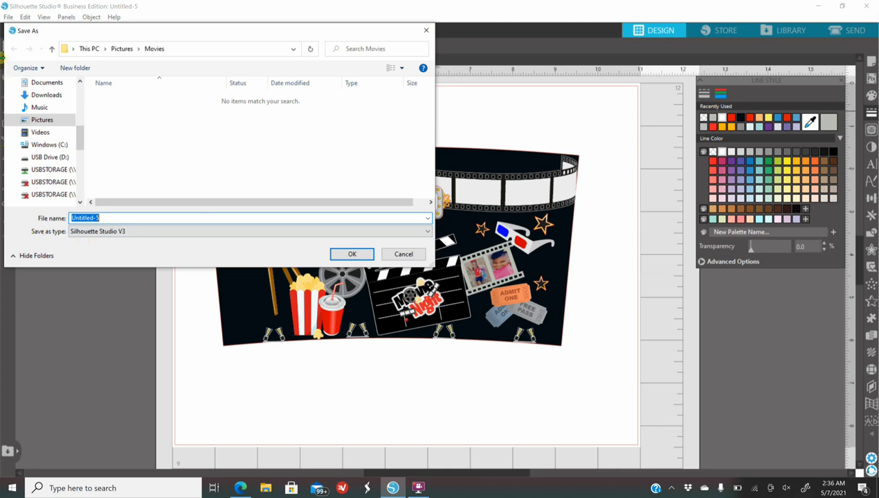
click(103, 232)
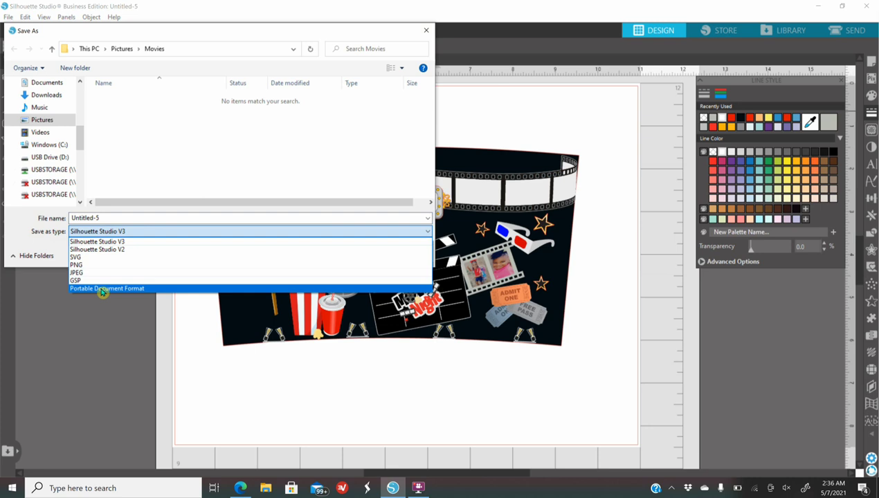
click(428, 31)
click(427, 31)
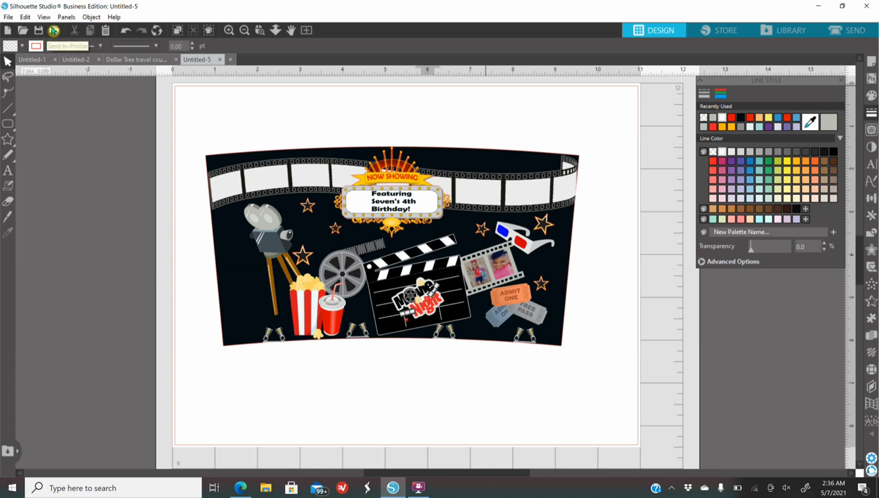
Start printing the wrap and set the page orientation to Landscape in the ET-16600 printer's preferences
click(54, 32)
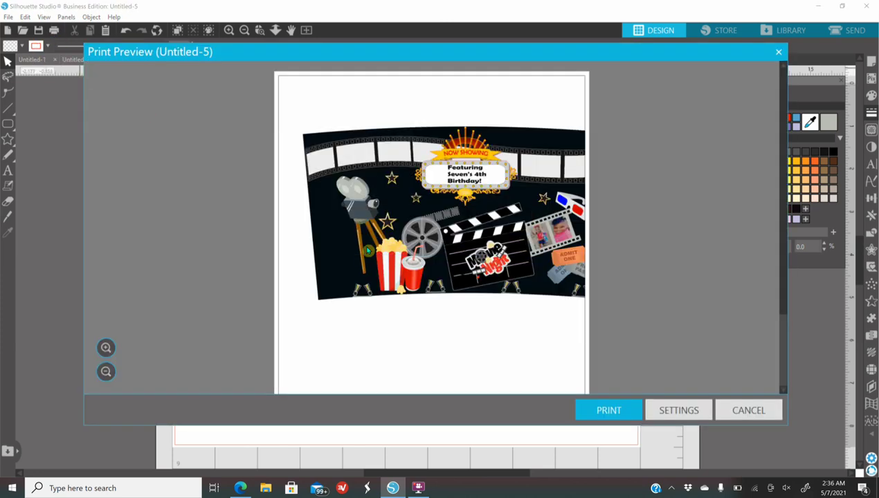
click(595, 412)
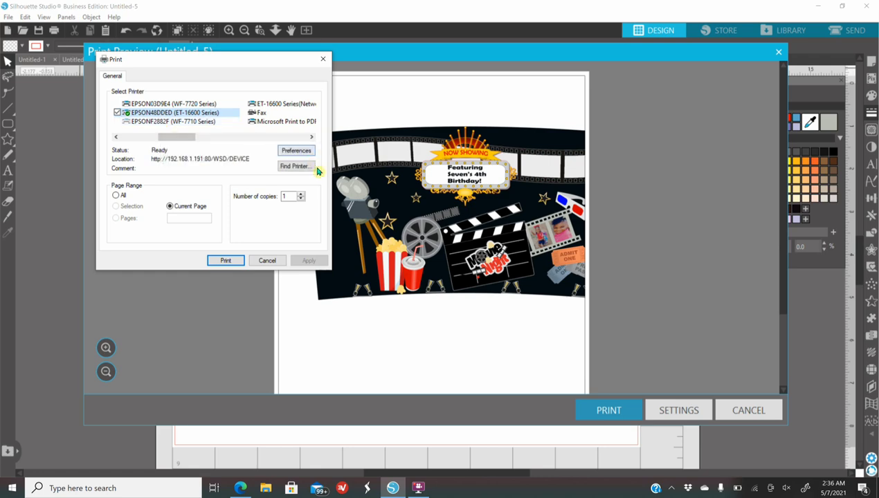
click(302, 152)
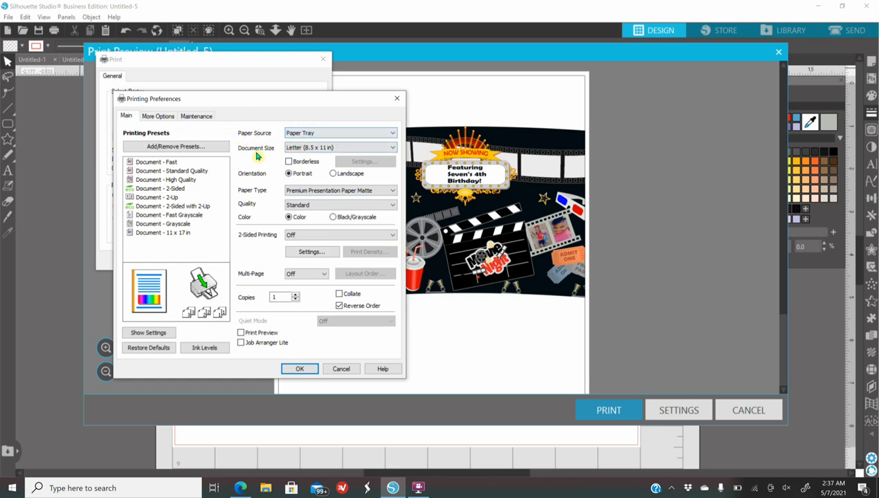
click(334, 174)
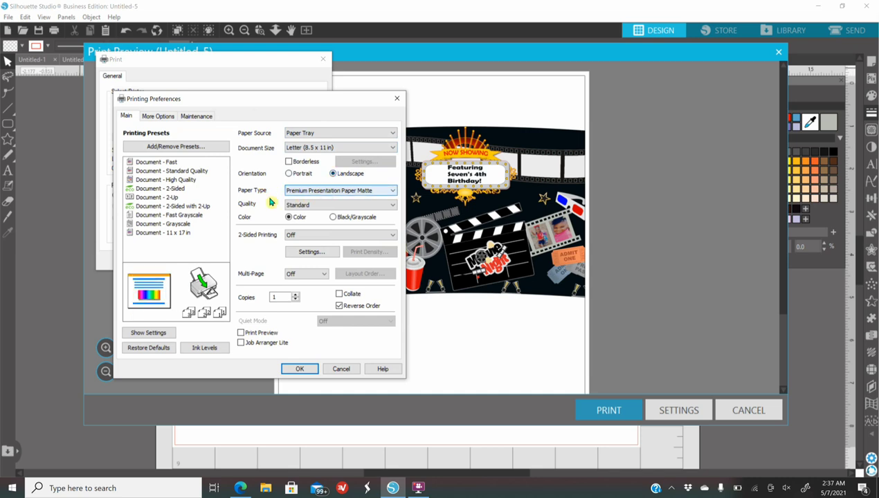